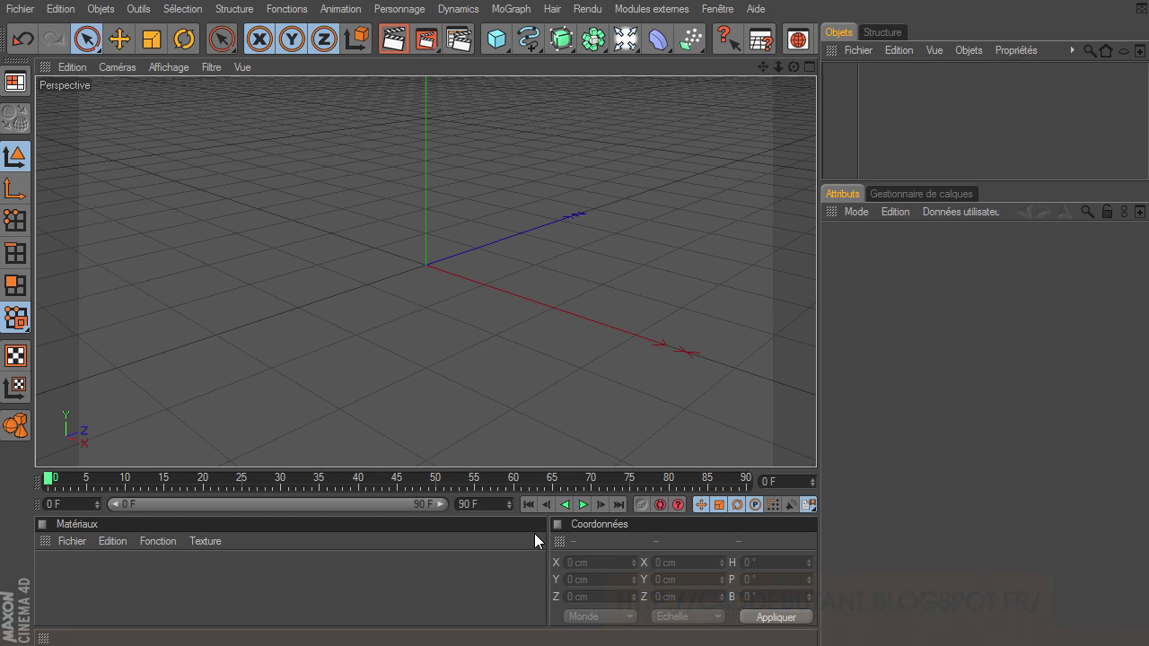
- Activate the empty Matériaux panel to give the Material Manager focus
{"action": "left_click", "coordinate": [311, 537]}
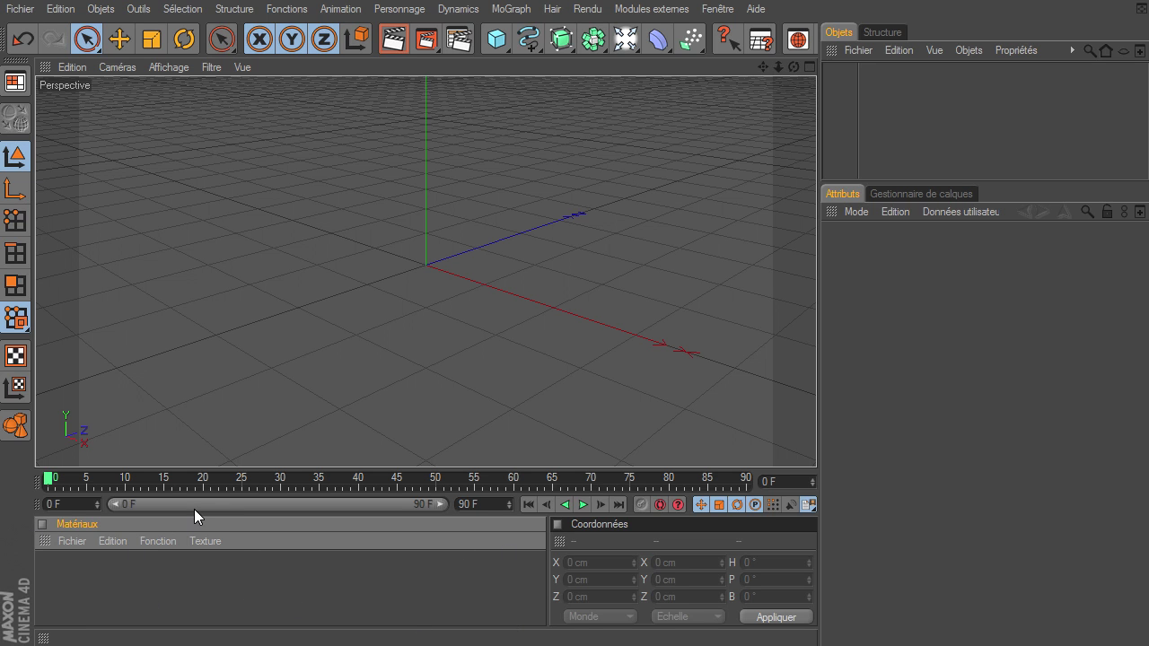
- Enlarge the Material Manager by shrinking the viewport to a thin strip above it
{"action": "left_click_drag", "start_coordinate": [220, 470], "coordinate": [287, 174]}
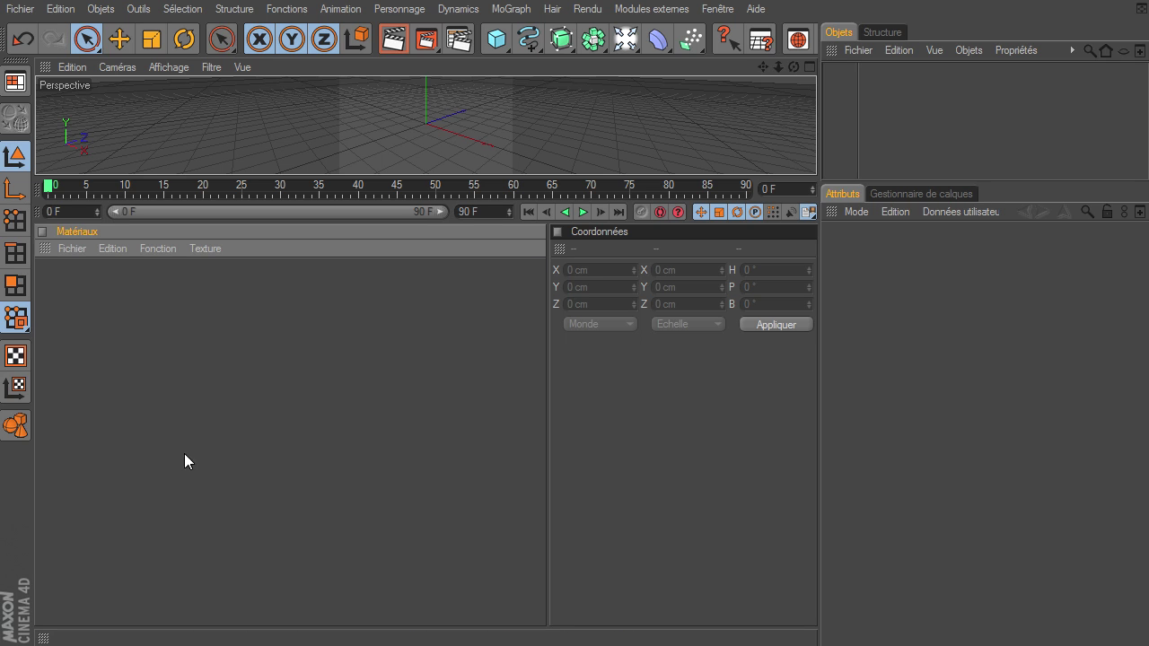
- Create a default Mat material and review its Luminescence and Transparence channels in the editor
{"action": "double_click", "coordinate": [170, 386]}
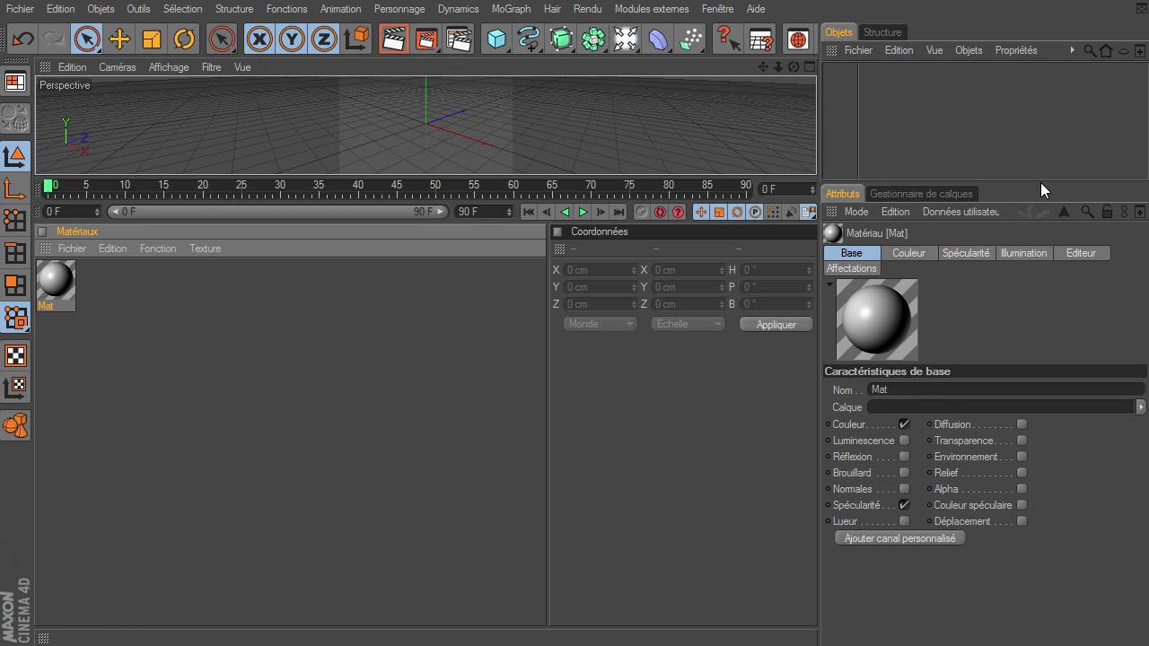
{"action": "left_click_drag", "start_coordinate": [1041, 183], "coordinate": [1039, 136]}
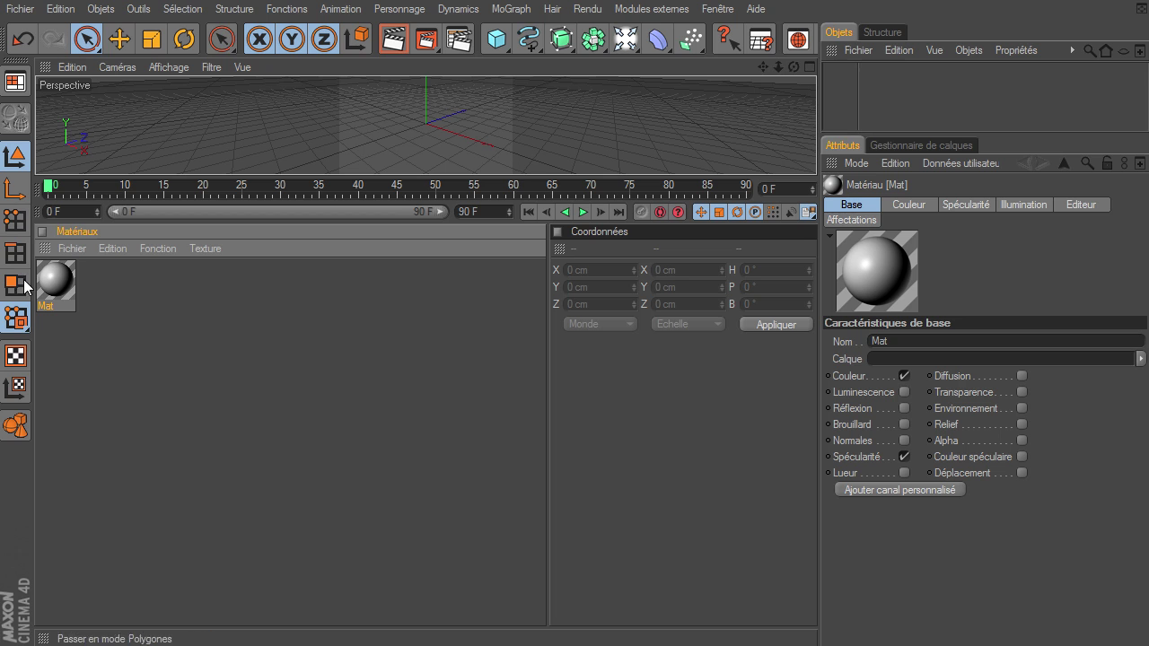
{"action": "double_click", "coordinate": [49, 292]}
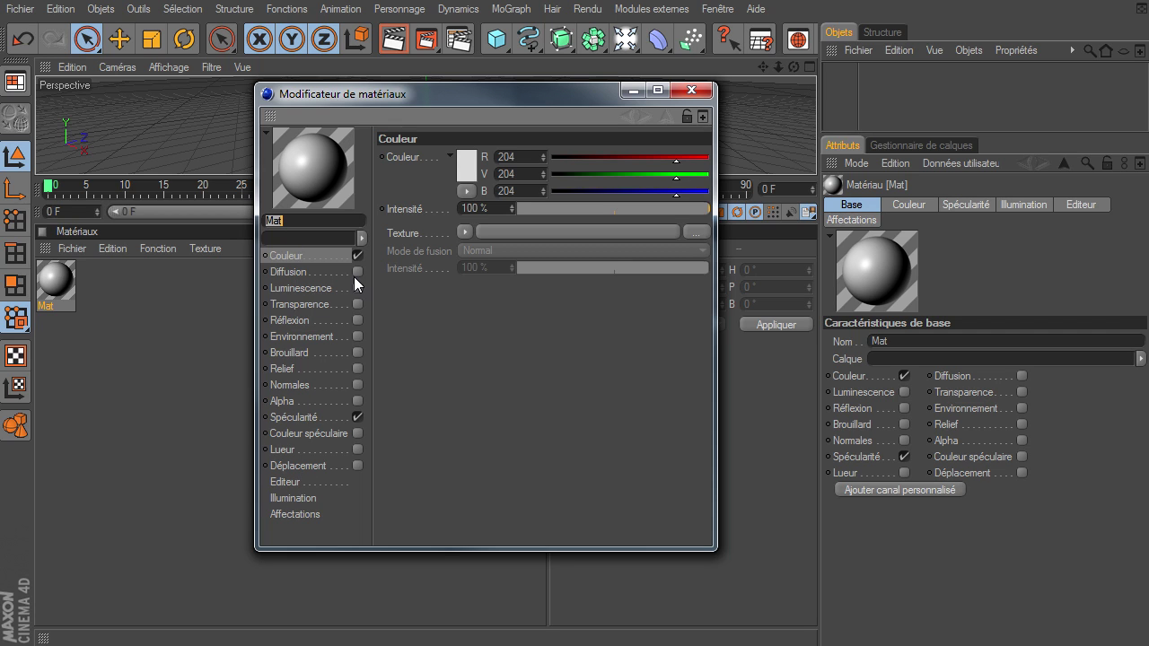
{"action": "left_click", "coordinate": [280, 287]}
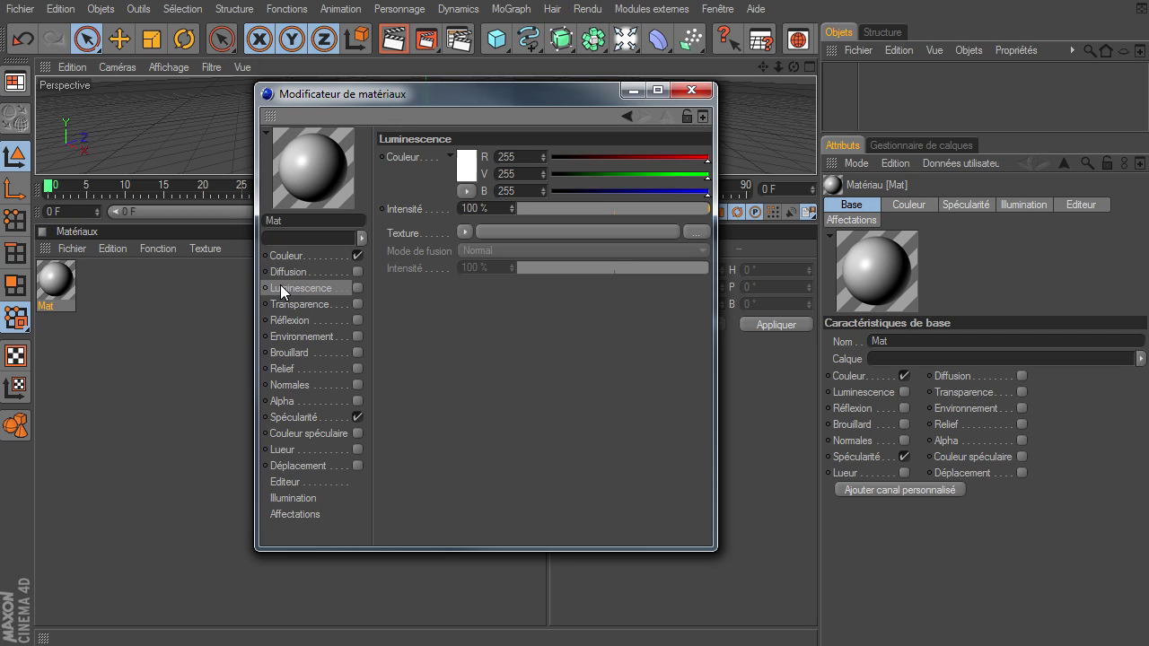
{"action": "left_click", "coordinate": [304, 306]}
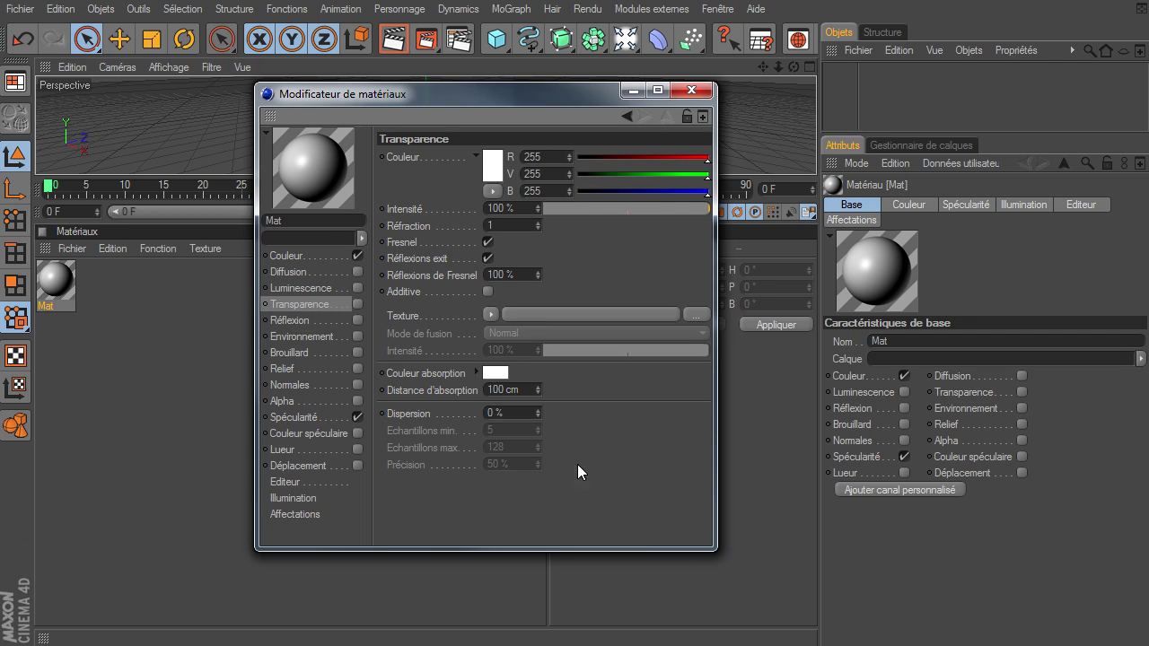
{"action": "left_click", "coordinate": [692, 90]}
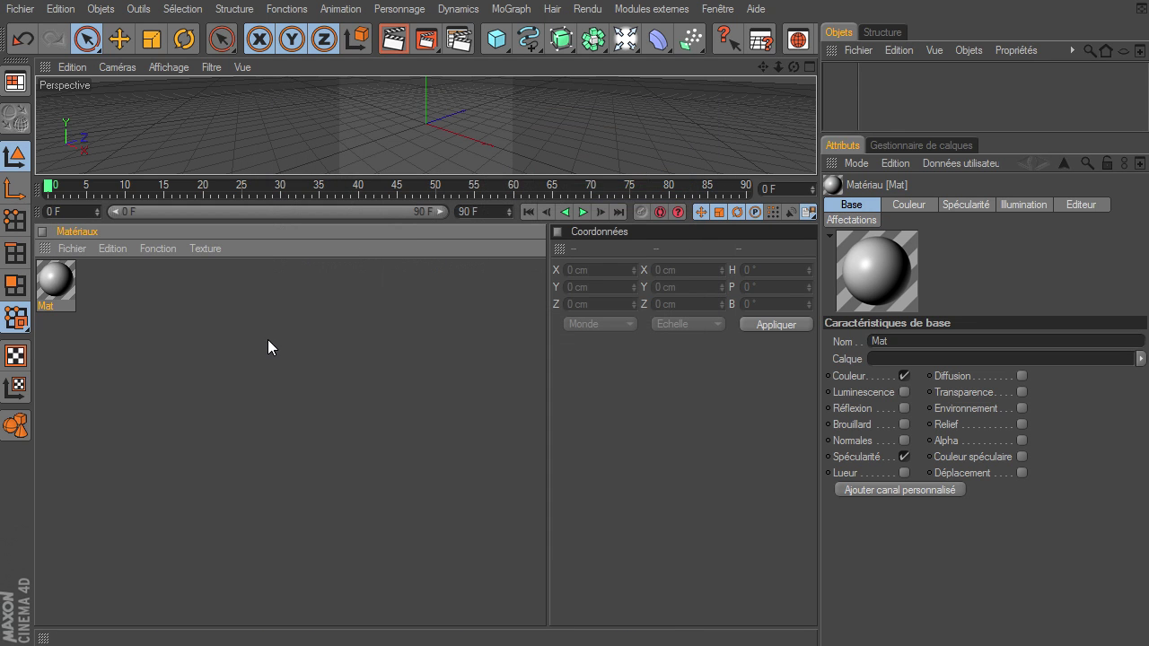
- Add the Banji preset and inspect its Spécularité 1–3, Transparence and Réflexion channels
{"action": "left_click", "coordinate": [71, 252]}
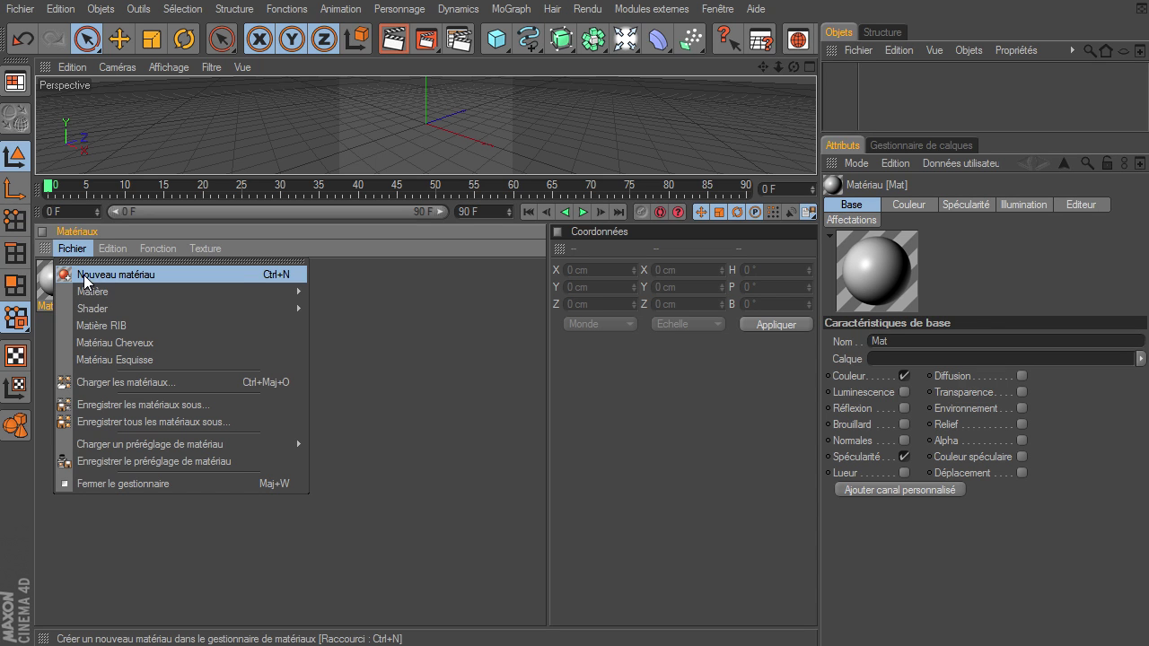
{"action": "mouse_move", "coordinate": [135, 291]}
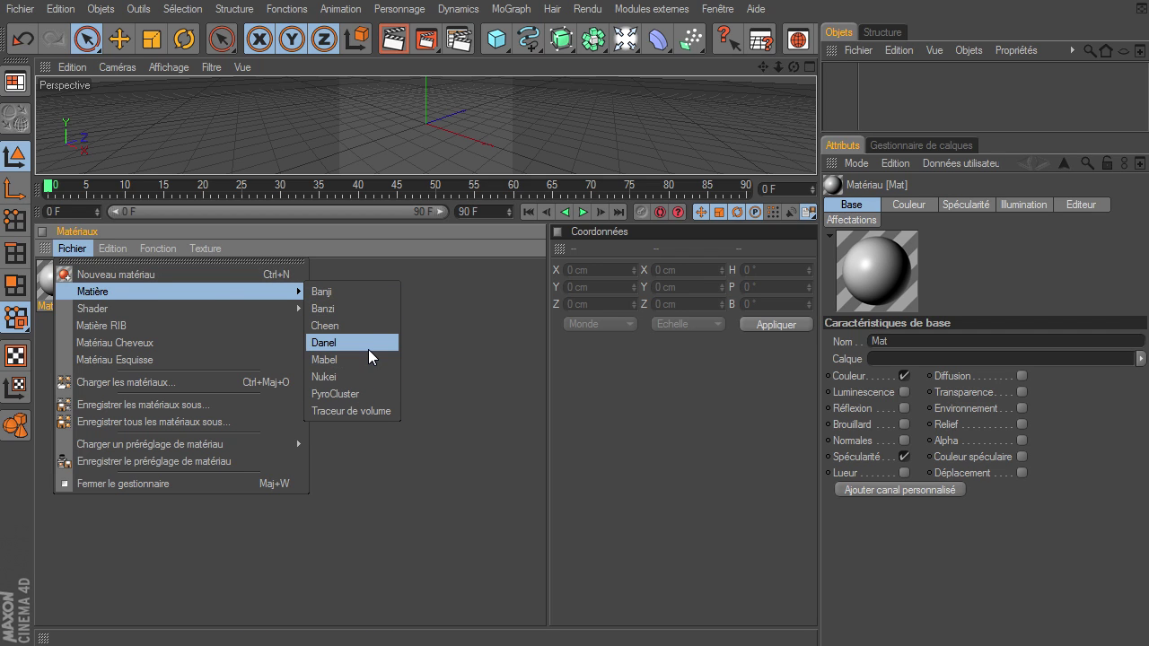
{"action": "left_click", "coordinate": [367, 293]}
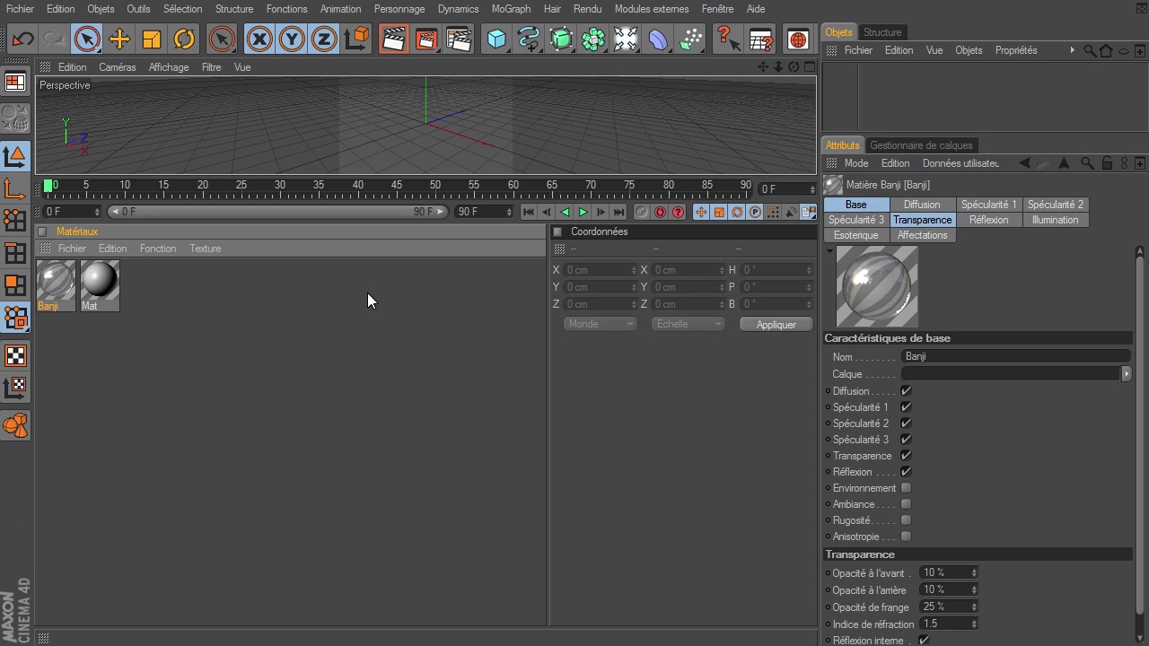
{"action": "double_click", "coordinate": [64, 292]}
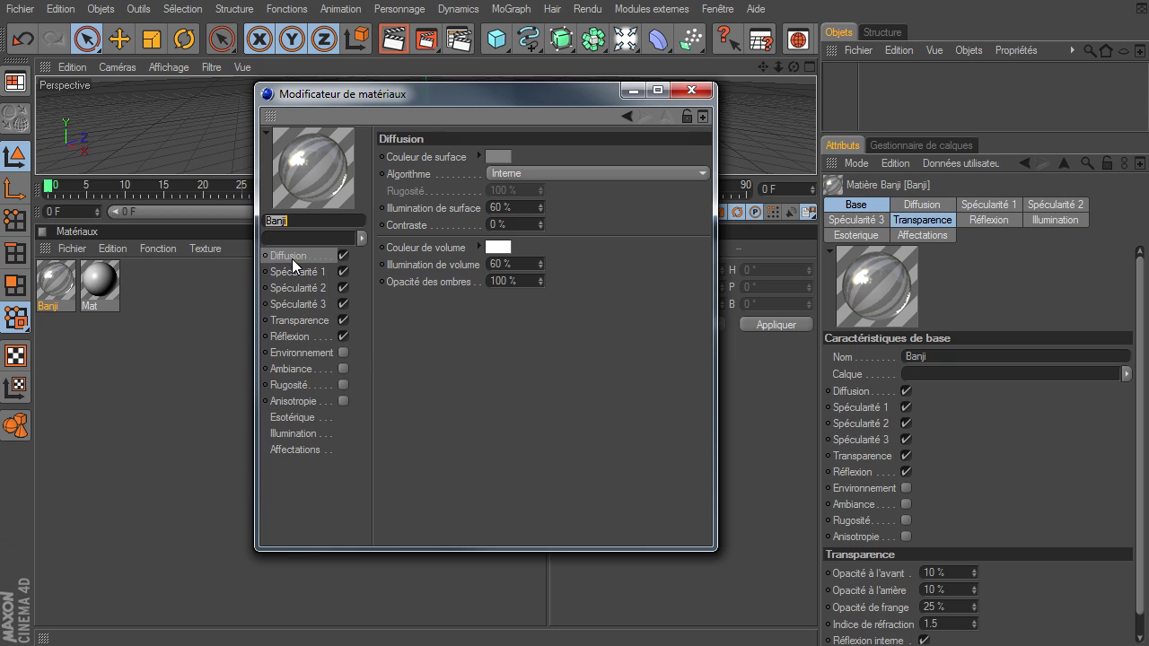
{"action": "left_click", "coordinate": [318, 273]}
{"action": "left_click", "coordinate": [301, 288]}
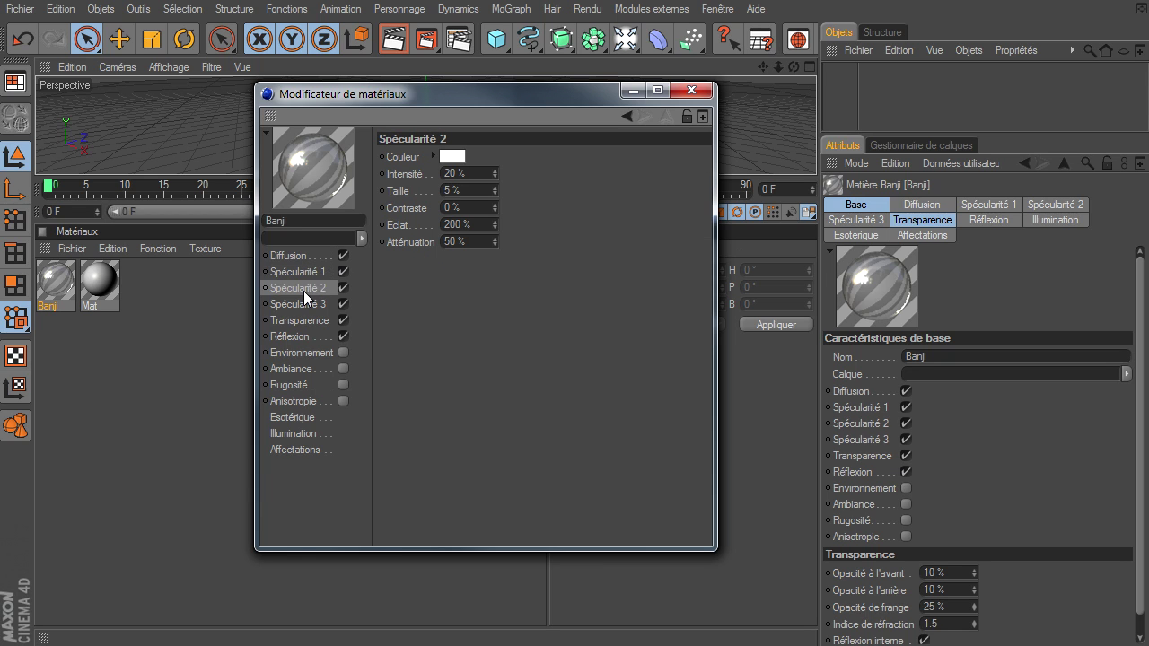
{"action": "left_click", "coordinate": [304, 304]}
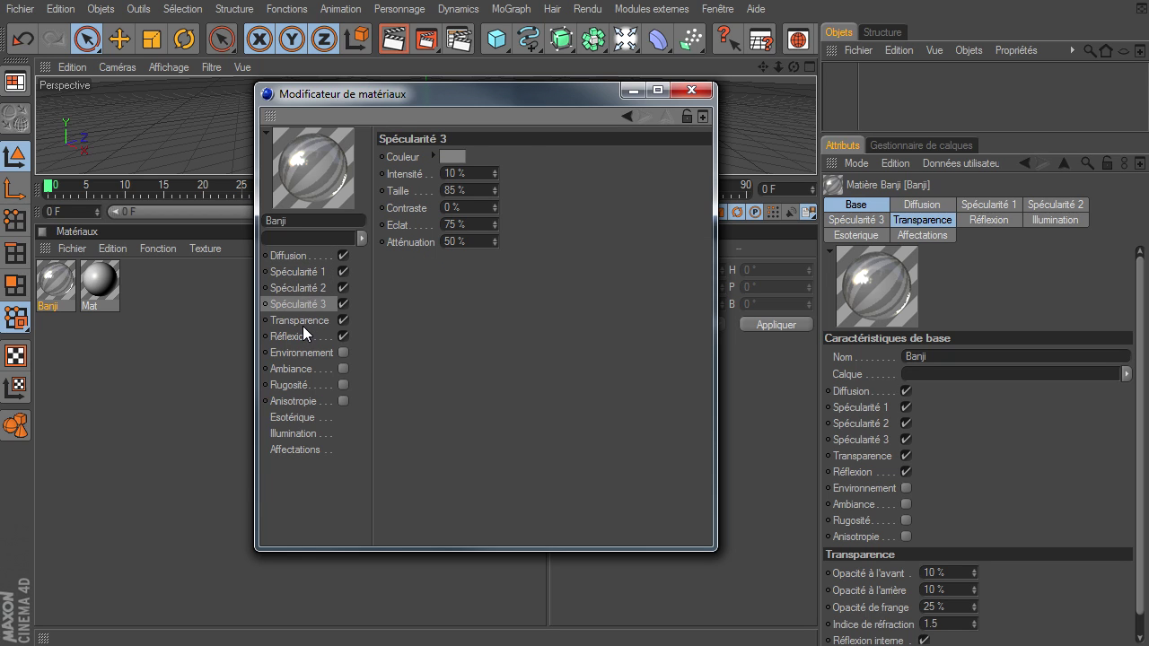
{"action": "left_click", "coordinate": [302, 323]}
{"action": "left_click", "coordinate": [297, 336]}
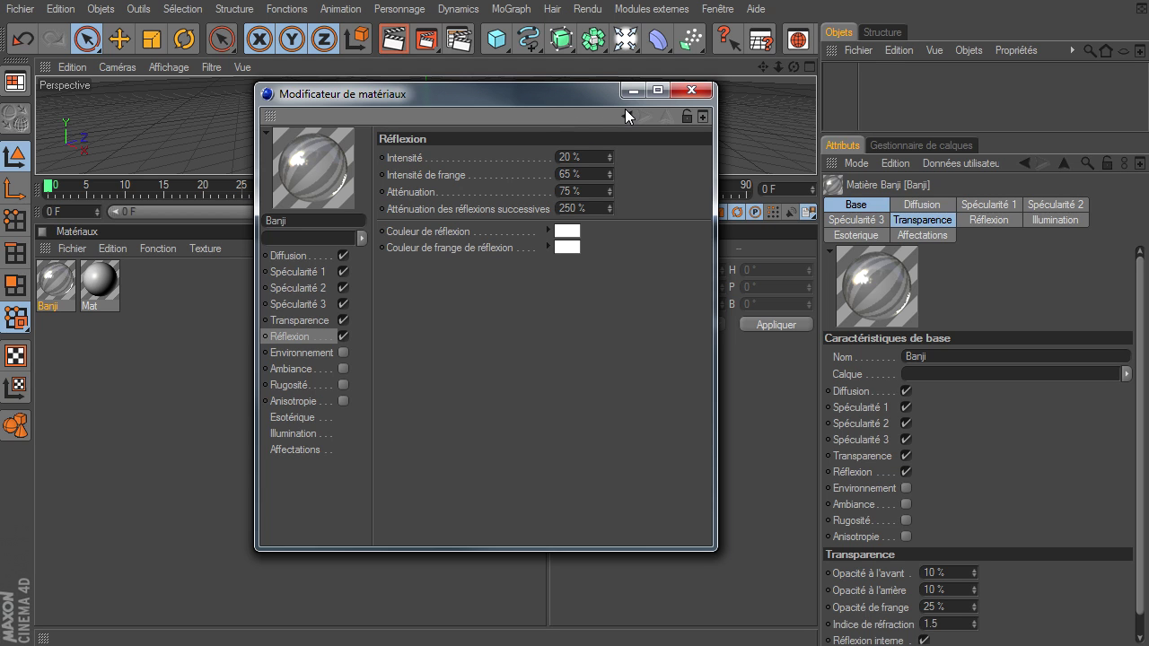
{"action": "left_click", "coordinate": [682, 95]}
{"action": "left_click", "coordinate": [72, 249]}
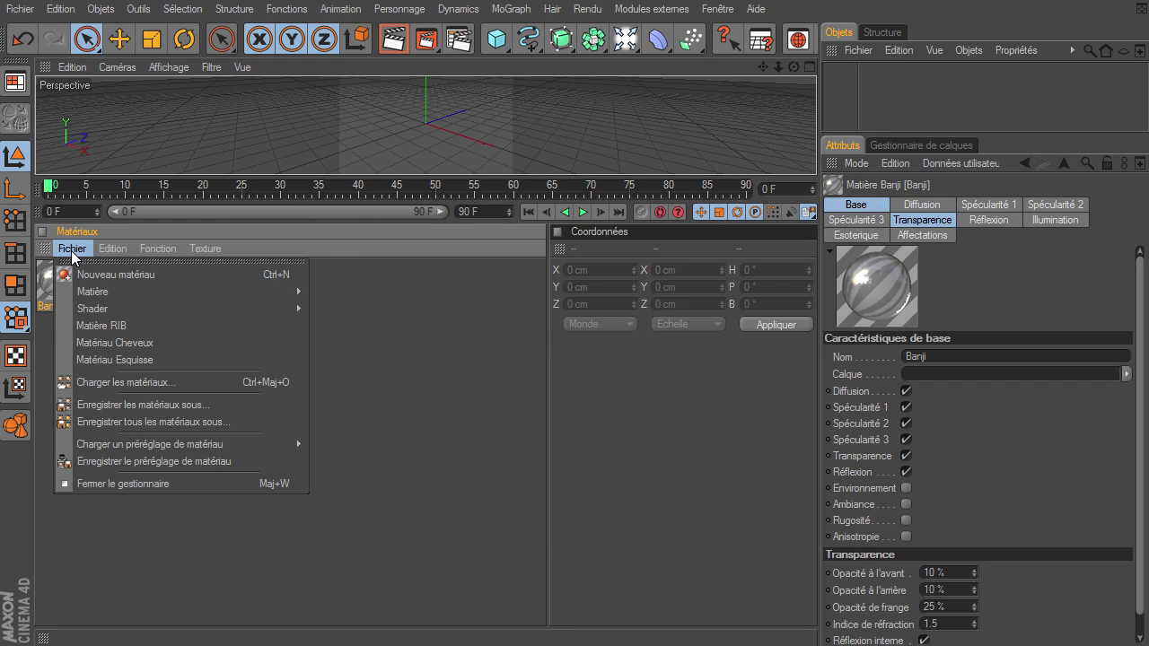
{"action": "mouse_move", "coordinate": [179, 292]}
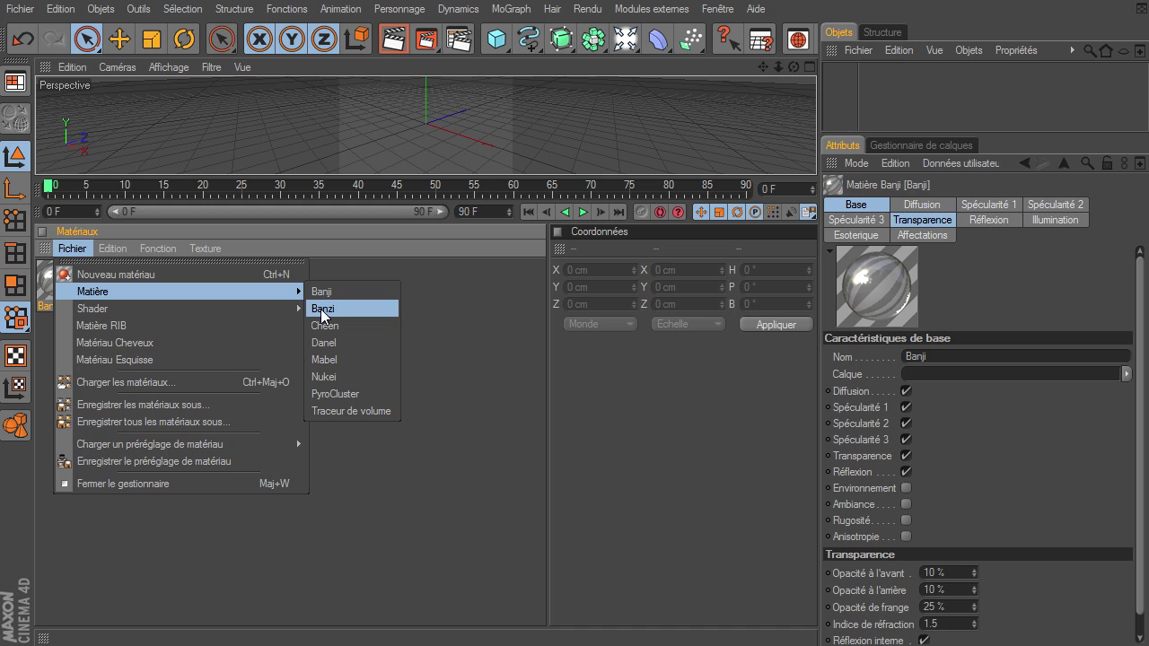
- Add the Banzi wood preset and view its Bois channel in the Material Editor
{"action": "left_click", "coordinate": [320, 309]}
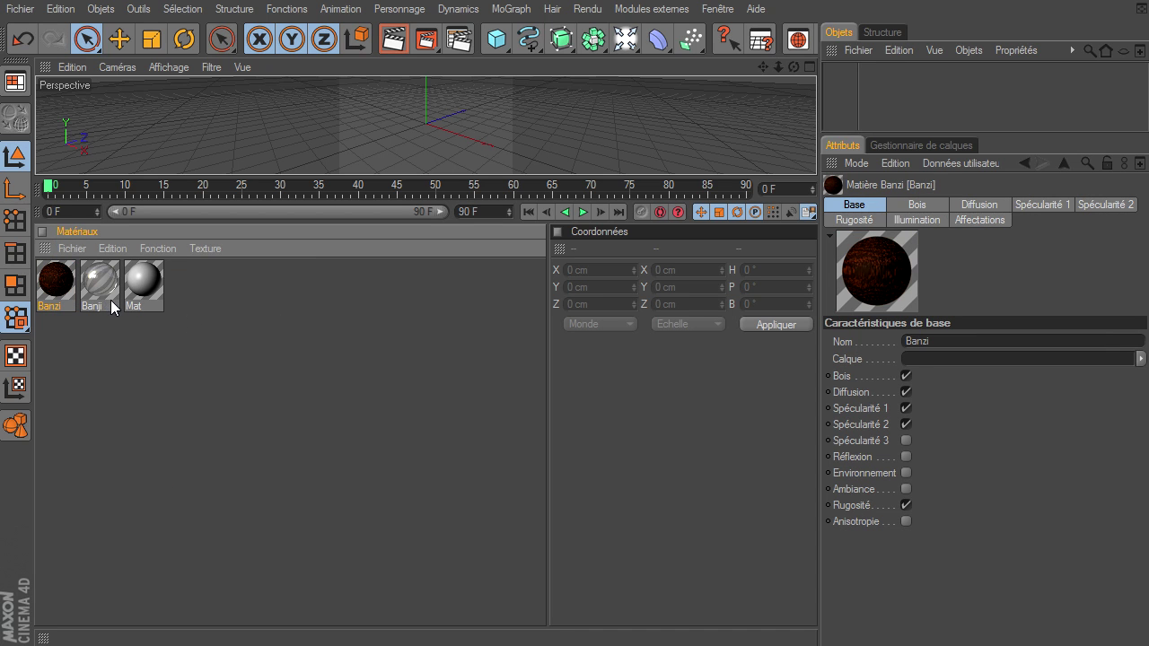
{"action": "double_click", "coordinate": [48, 281]}
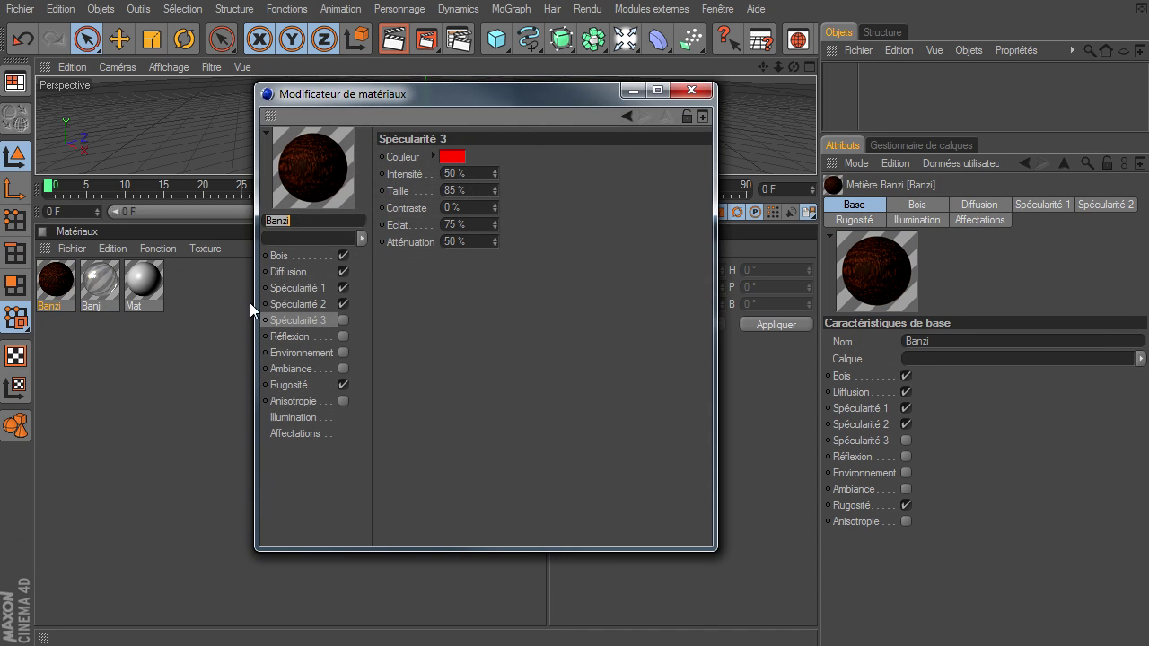
{"action": "left_click", "coordinate": [286, 256]}
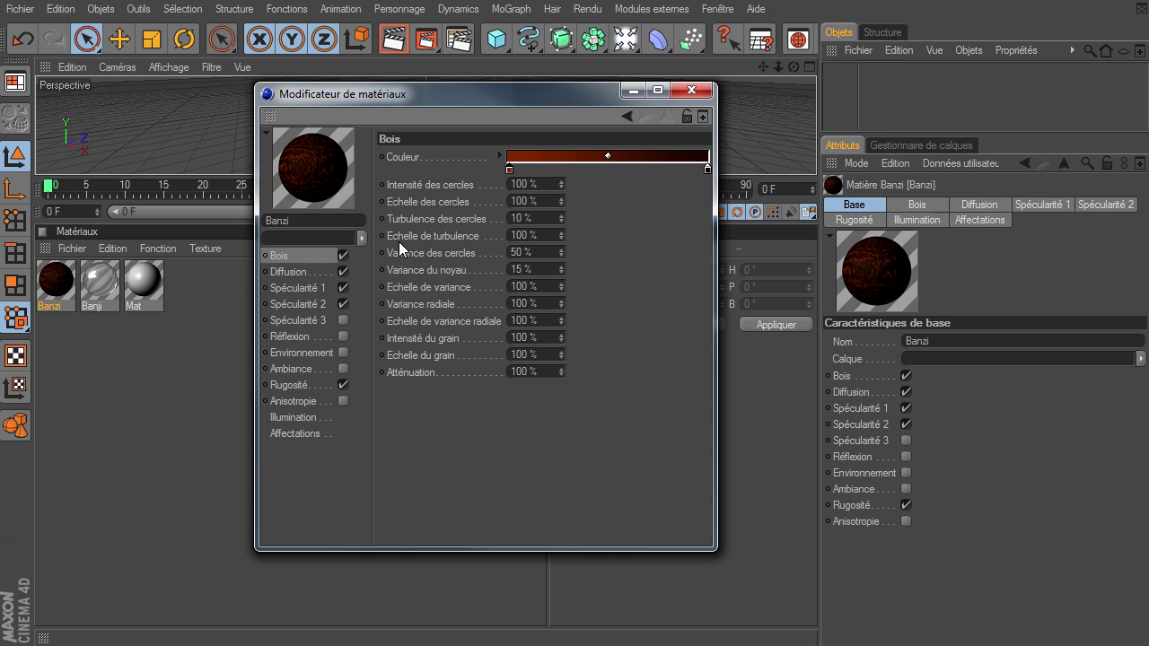
- Set Banzi's preview to Très grande taille shown as a Plan
{"action": "right_click", "coordinate": [310, 172]}
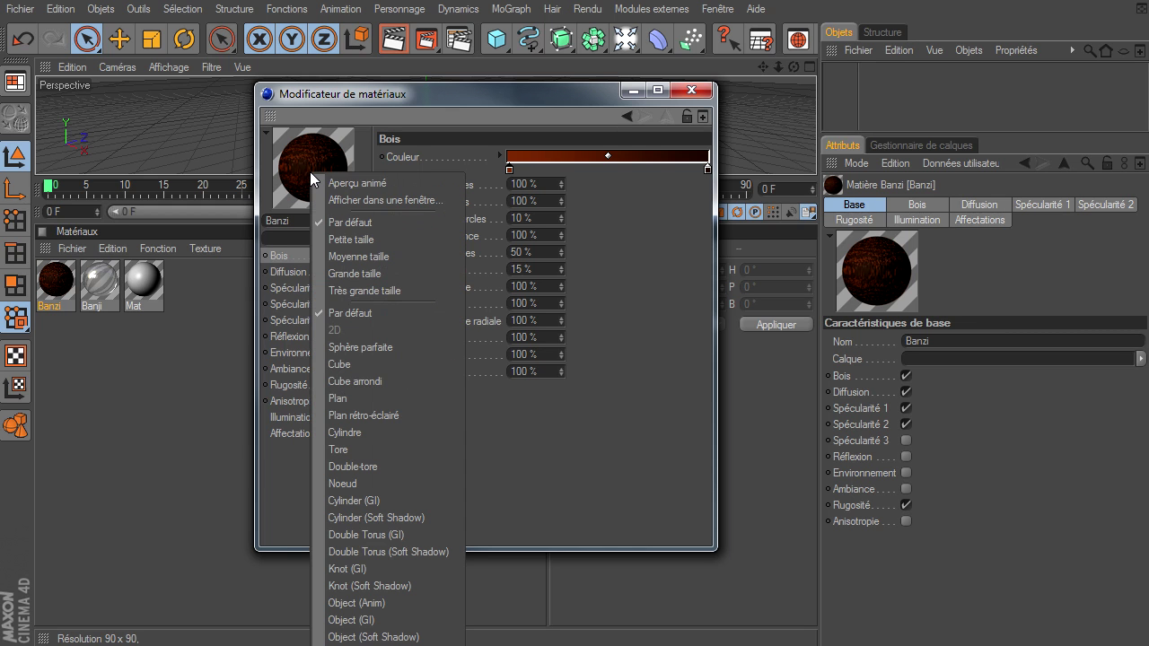
{"action": "left_click", "coordinate": [326, 295]}
{"action": "right_click", "coordinate": [313, 194]}
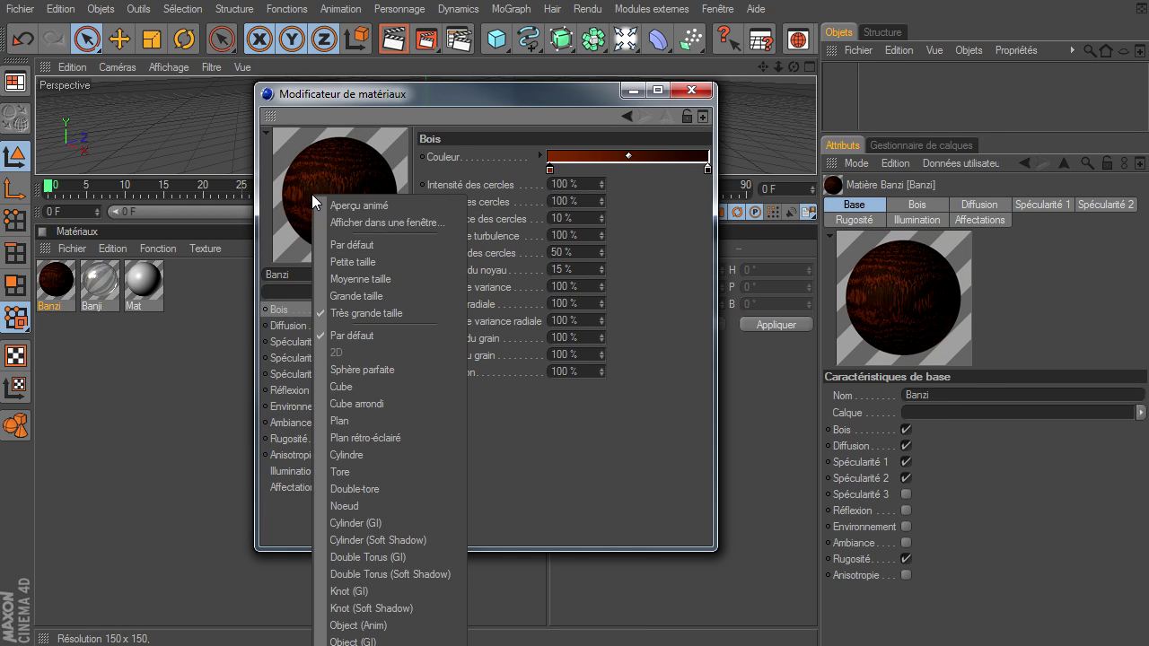
{"action": "left_click", "coordinate": [337, 419]}
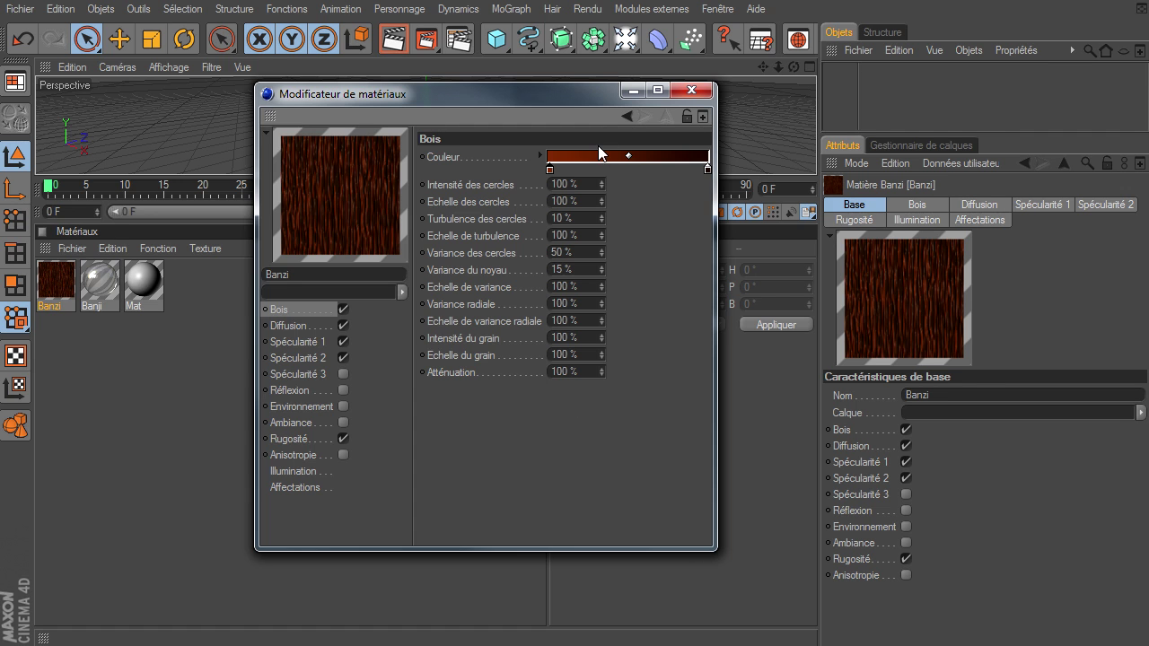
{"action": "left_click", "coordinate": [691, 90]}
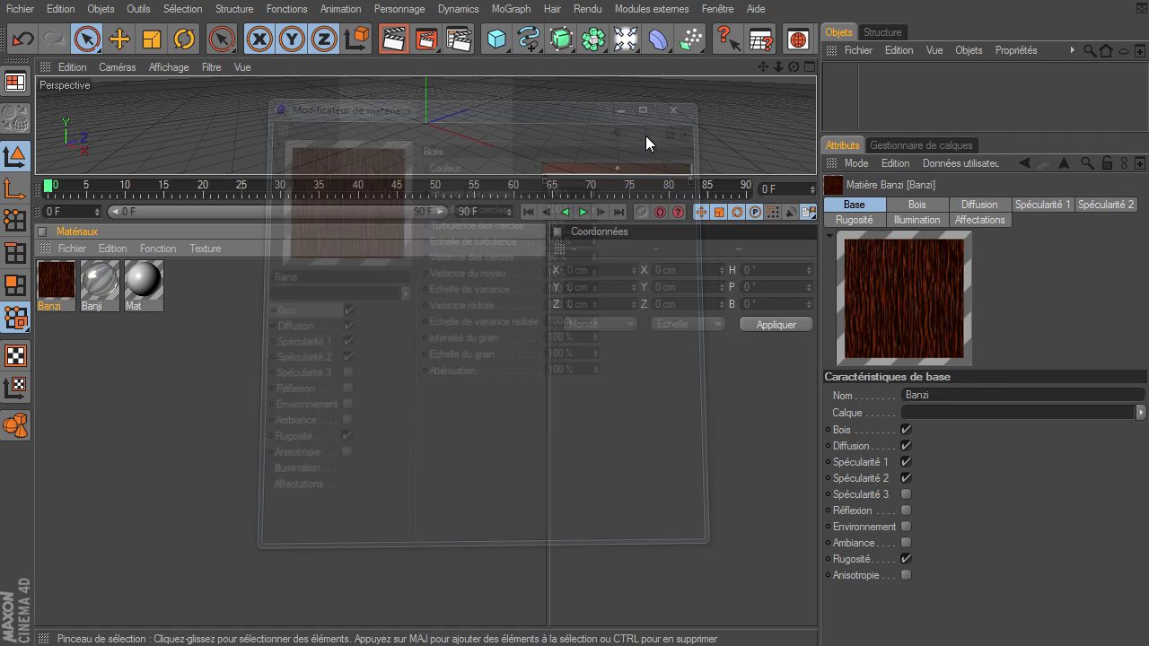
- Add the Cheen preset material and set its preview to very large
{"action": "left_click", "coordinate": [65, 249]}
{"action": "mouse_move", "coordinate": [179, 291]}
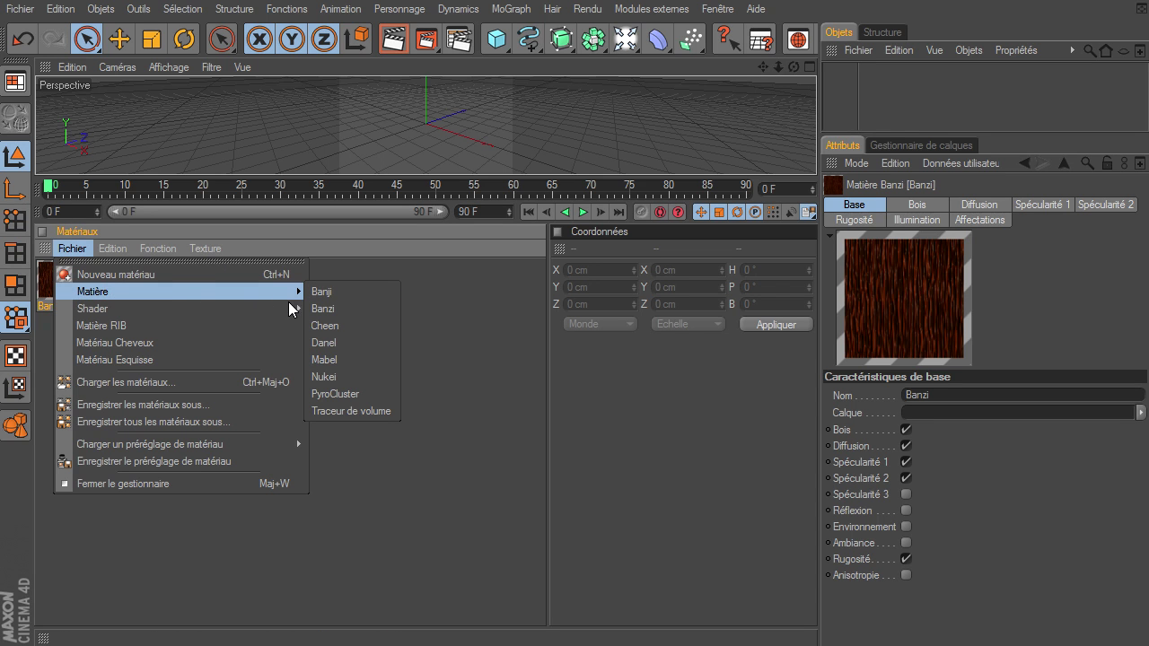
{"action": "left_click", "coordinate": [333, 326]}
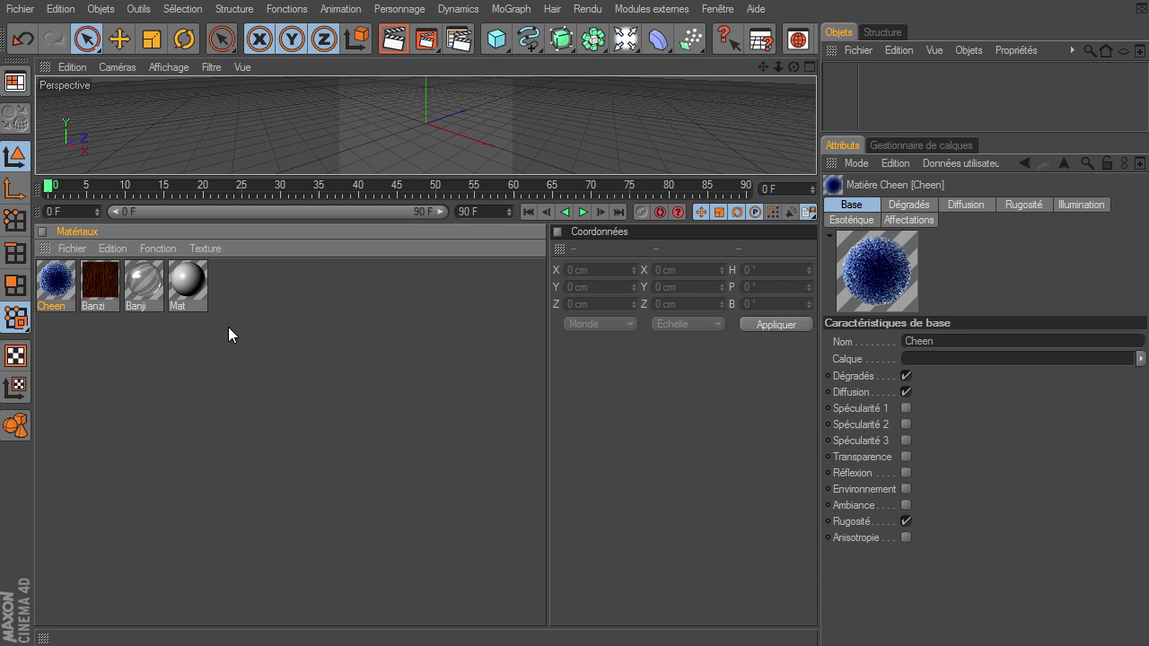
{"action": "double_click", "coordinate": [56, 282]}
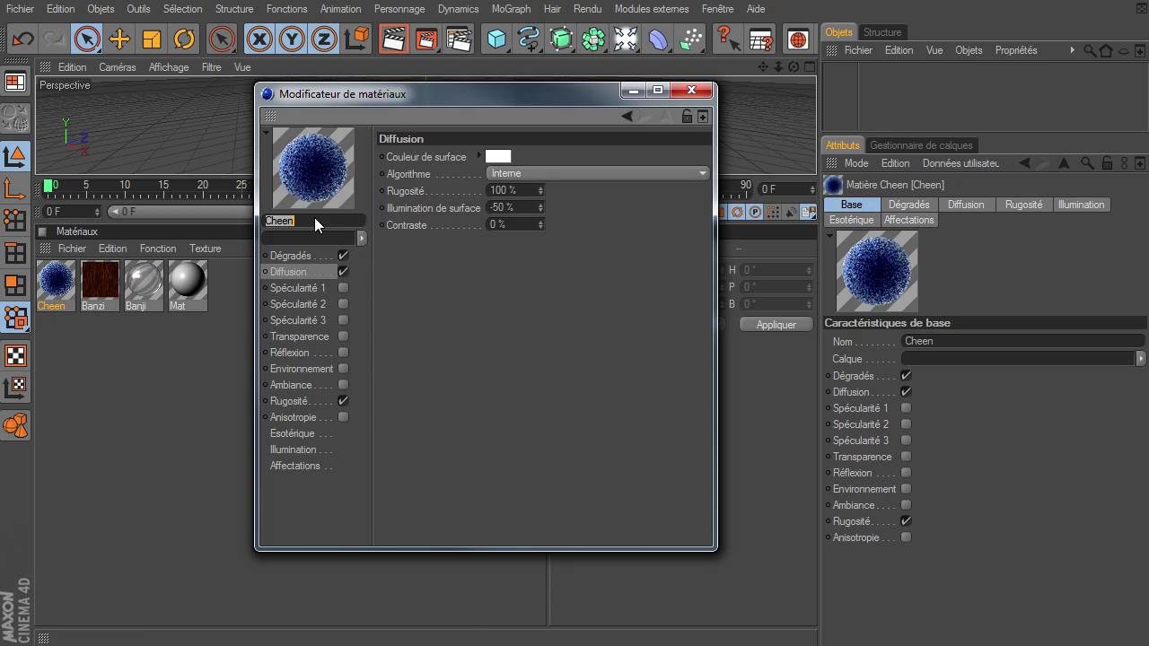
{"action": "right_click", "coordinate": [317, 180]}
{"action": "left_click", "coordinate": [369, 302]}
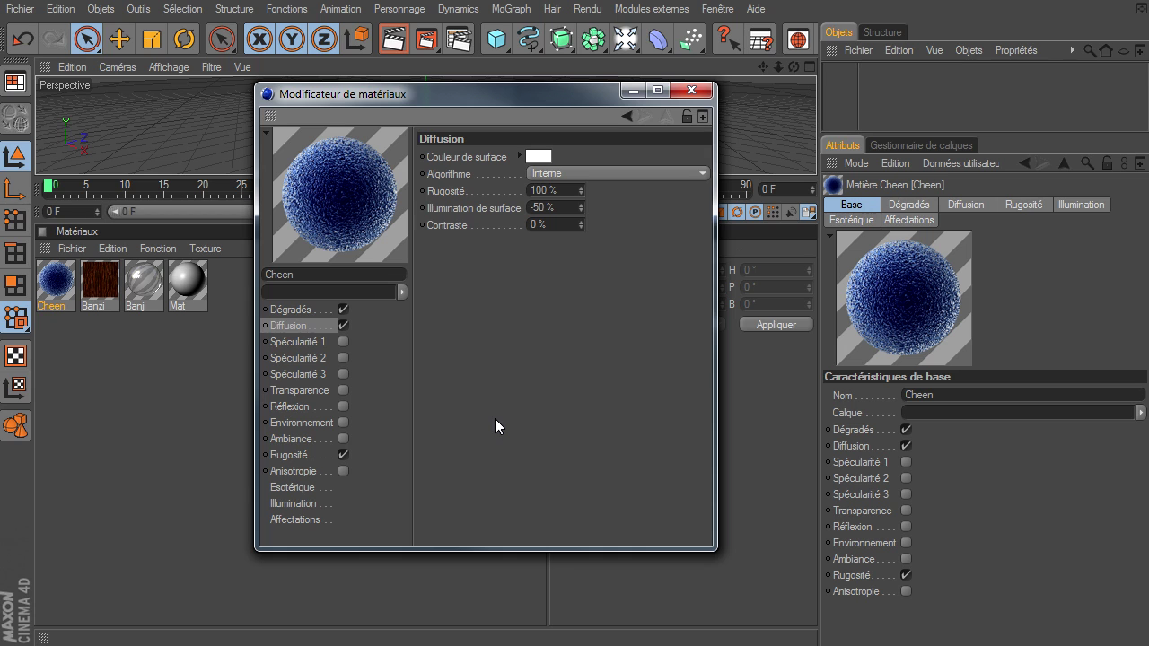
- Review Cheen's channels from Spécularité through Réflexion to Rugosité, then close the editor
{"action": "left_click", "coordinate": [287, 309]}
{"action": "left_click", "coordinate": [315, 344]}
{"action": "left_click", "coordinate": [315, 359]}
{"action": "left_click", "coordinate": [309, 373]}
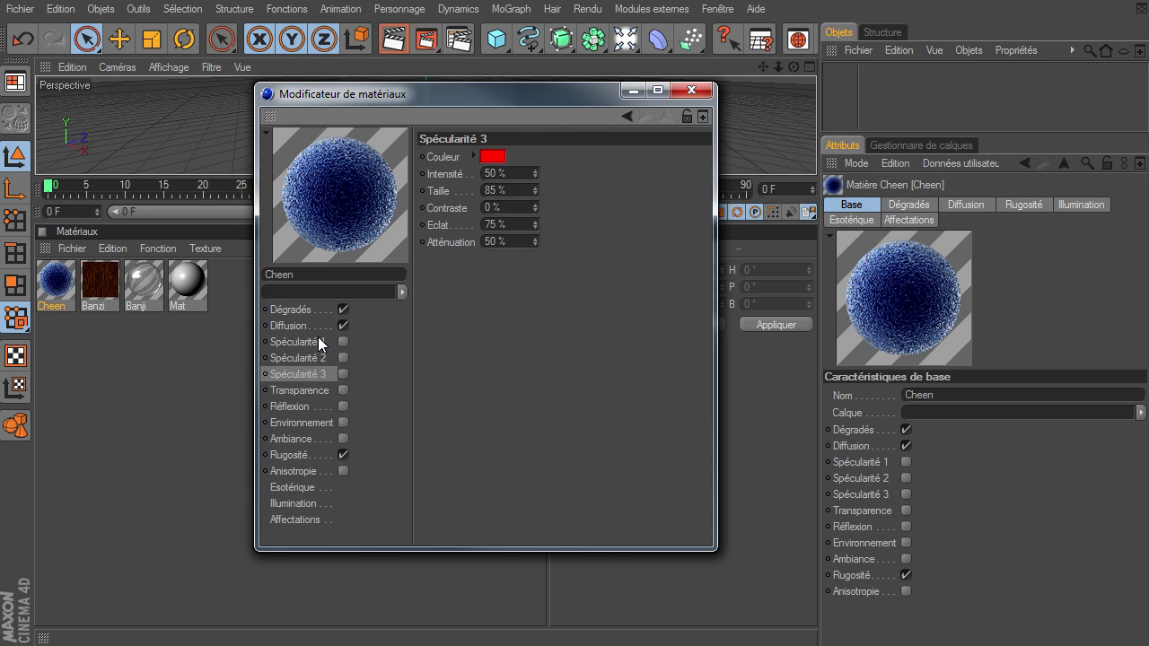
{"action": "left_click", "coordinate": [305, 390]}
{"action": "left_click", "coordinate": [322, 407]}
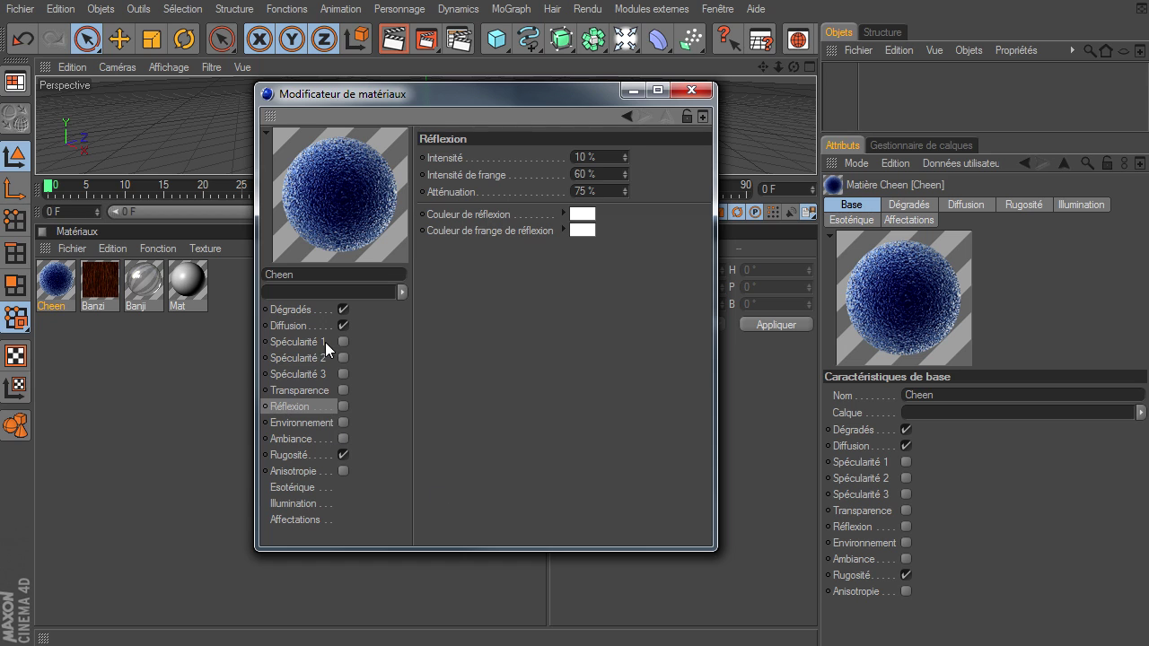
{"action": "left_click", "coordinate": [304, 456]}
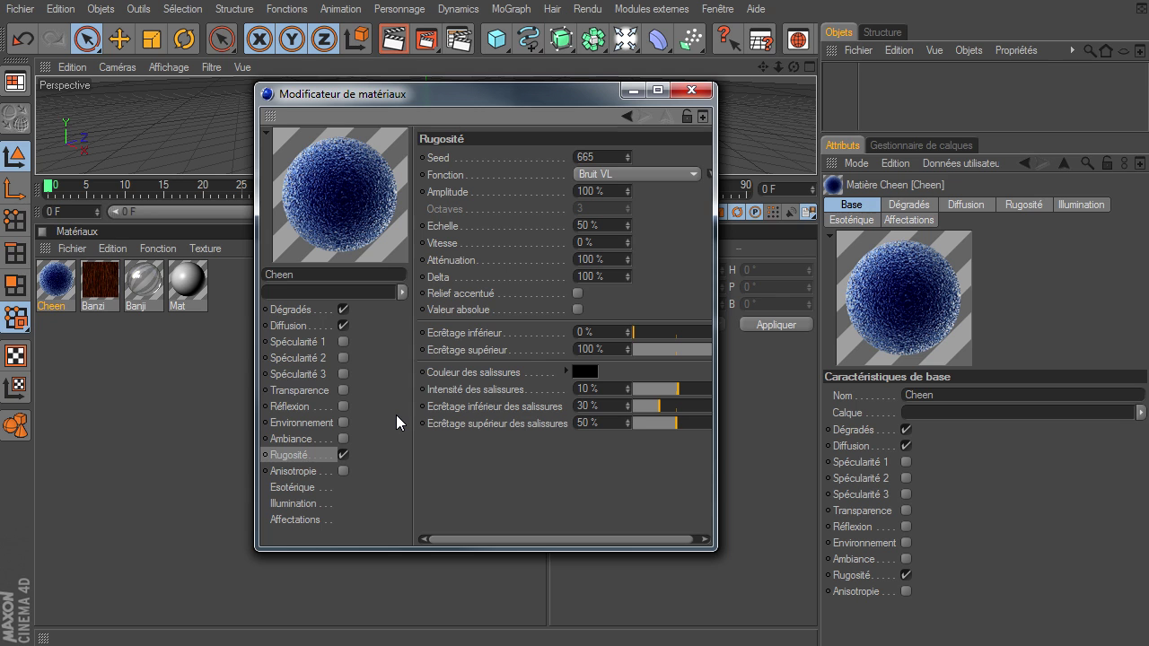
{"action": "left_click", "coordinate": [692, 90]}
{"action": "left_click", "coordinate": [69, 245]}
{"action": "mouse_move", "coordinate": [93, 291]}
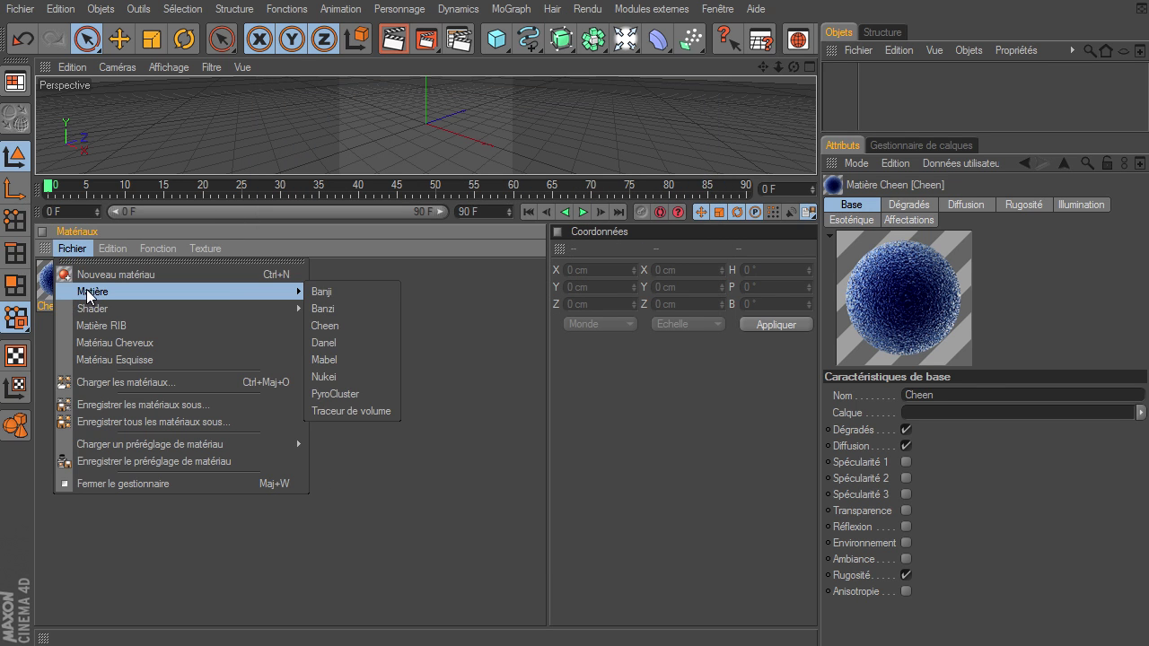
- Add the Danel material, make its preview very large and view its Diffusion settings
{"action": "left_click", "coordinate": [333, 344]}
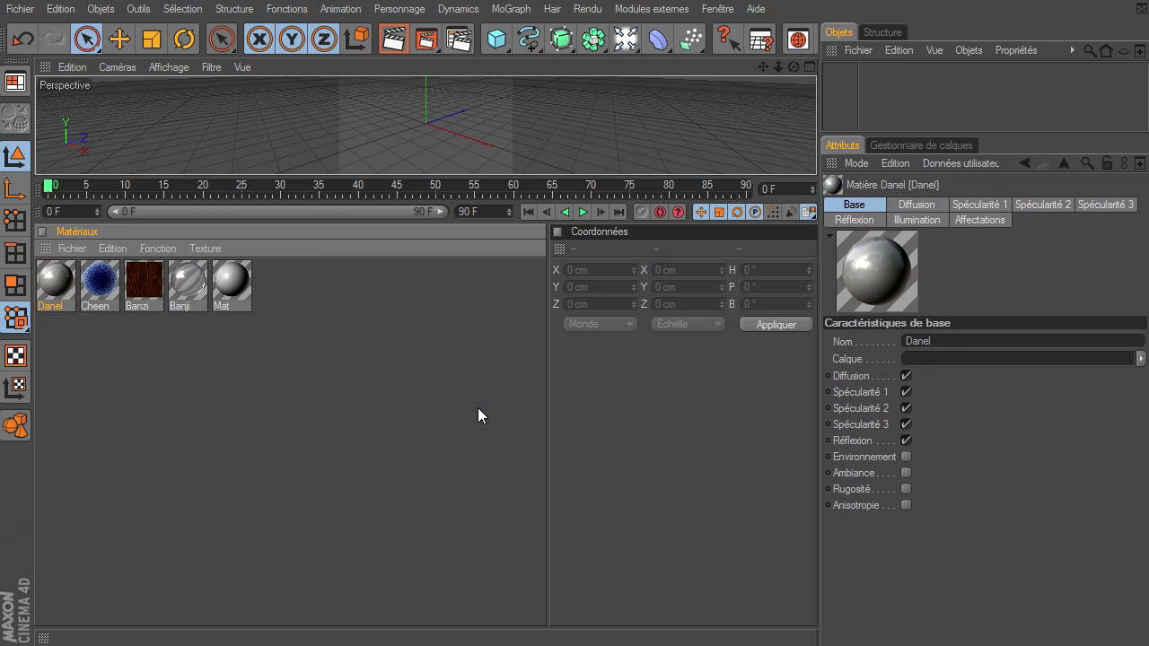
{"action": "double_click", "coordinate": [63, 300]}
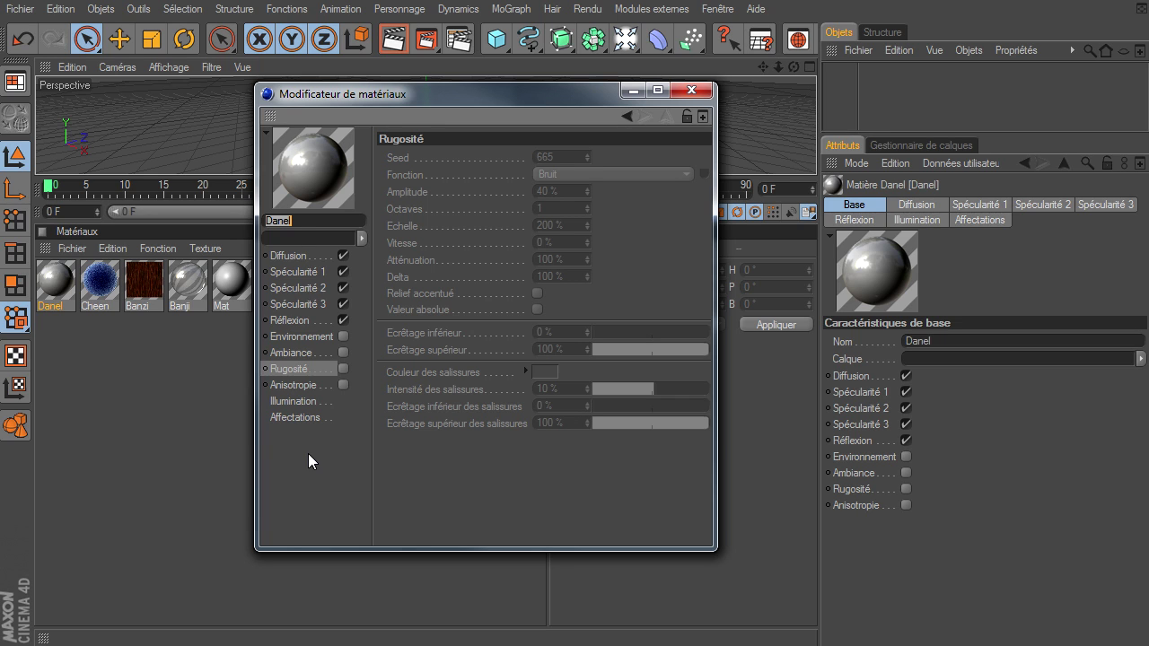
{"action": "left_click", "coordinate": [308, 192]}
{"action": "right_click", "coordinate": [326, 169]}
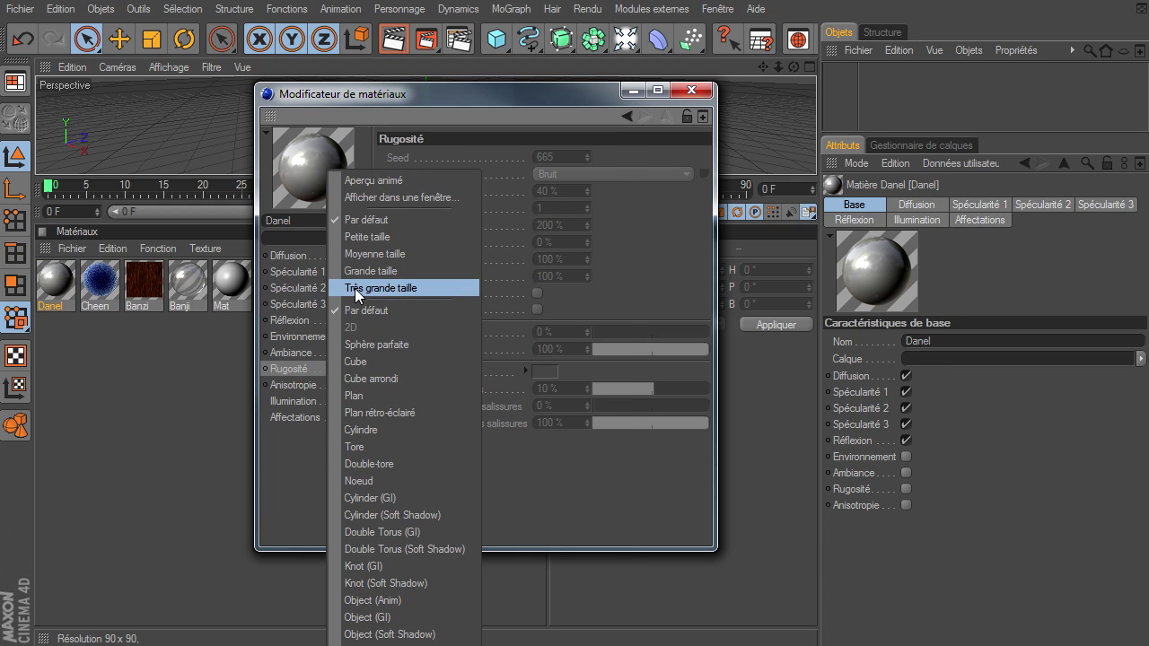
{"action": "left_click", "coordinate": [369, 286]}
{"action": "left_click", "coordinate": [296, 309]}
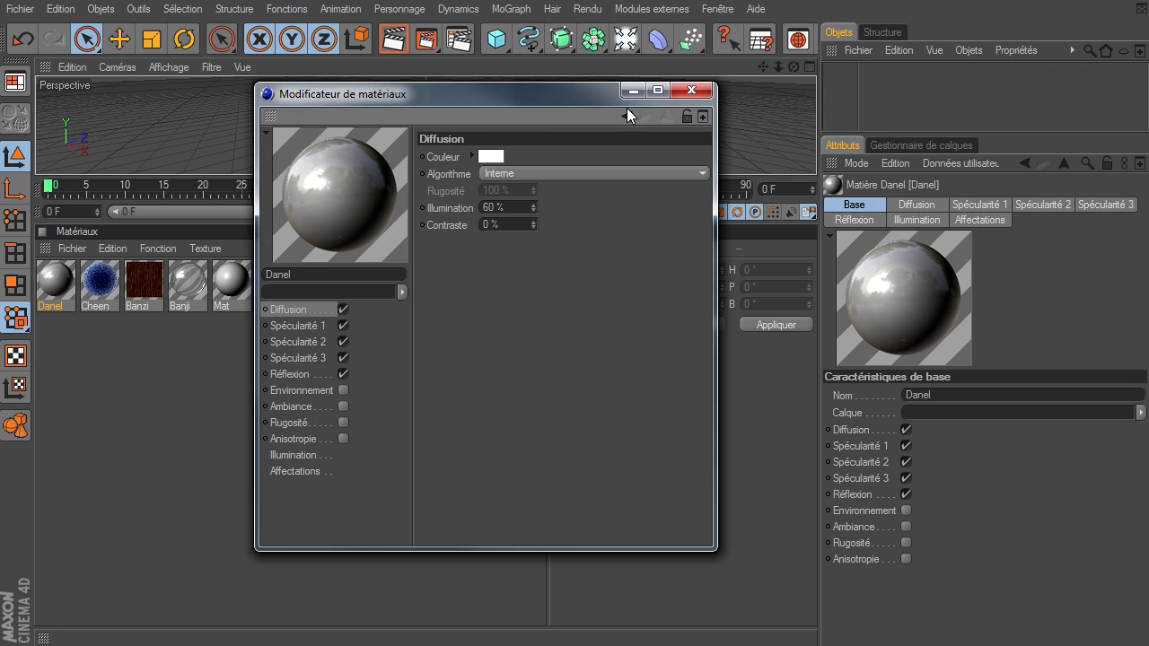
{"action": "left_click", "coordinate": [692, 90]}
{"action": "left_click", "coordinate": [72, 249]}
{"action": "mouse_move", "coordinate": [179, 292]}
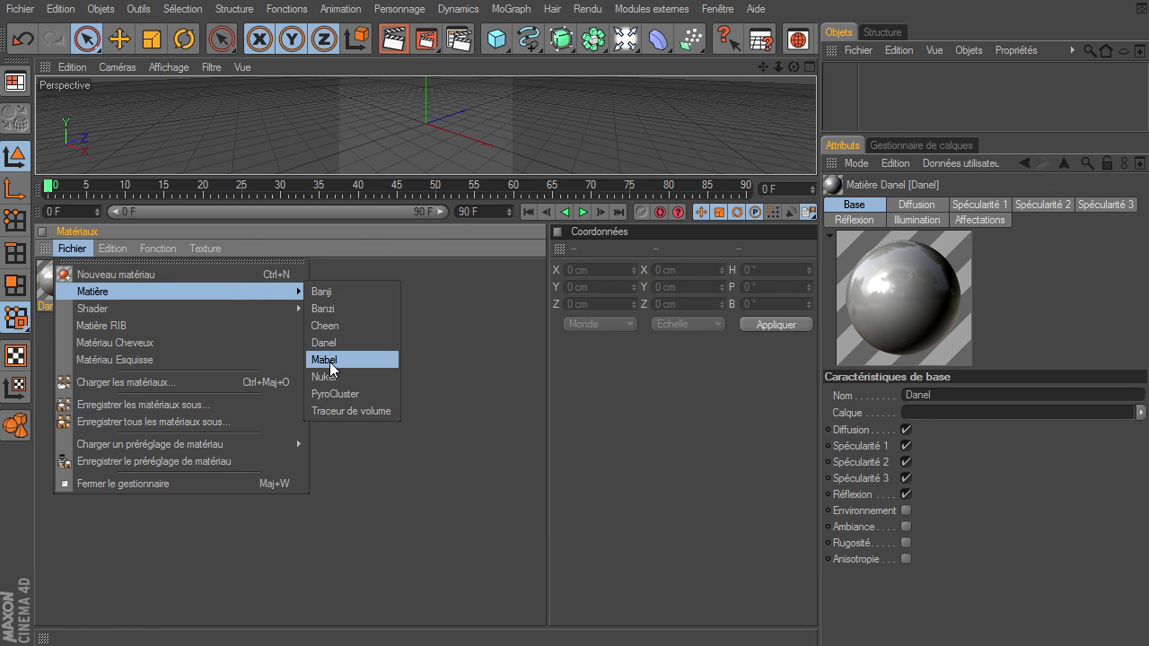
- Add the Mabel material, set its preview to Très grande taille and view Diffusion A
{"action": "left_click", "coordinate": [329, 360]}
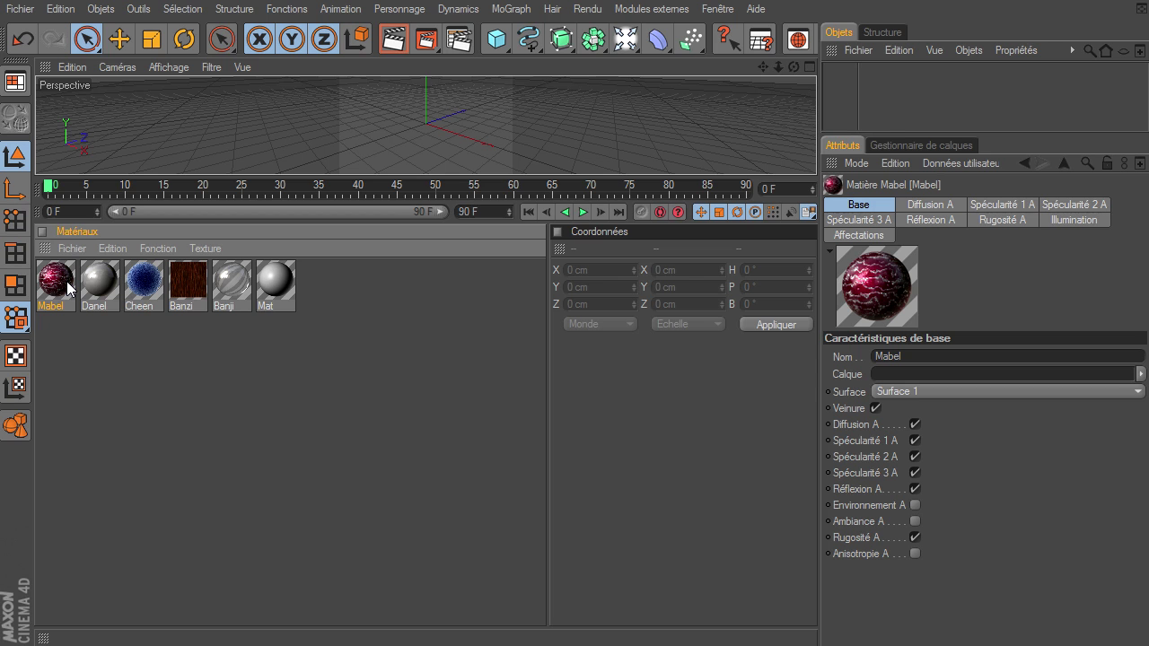
{"action": "double_click", "coordinate": [67, 281]}
{"action": "right_click", "coordinate": [347, 182]}
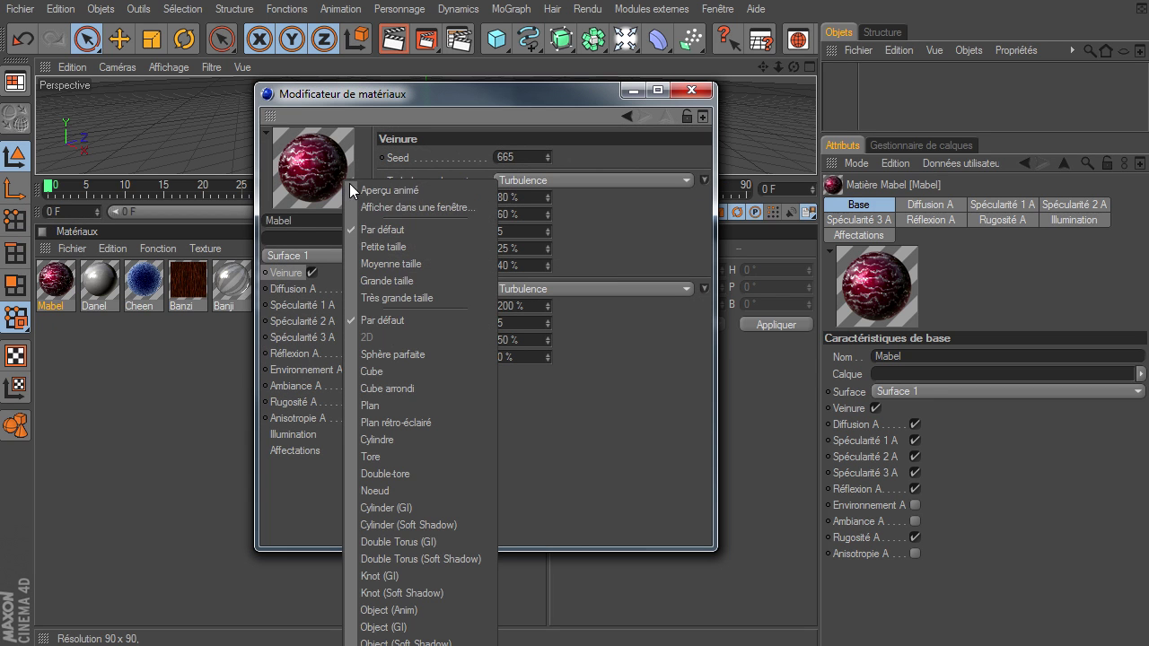
{"action": "left_click", "coordinate": [395, 298]}
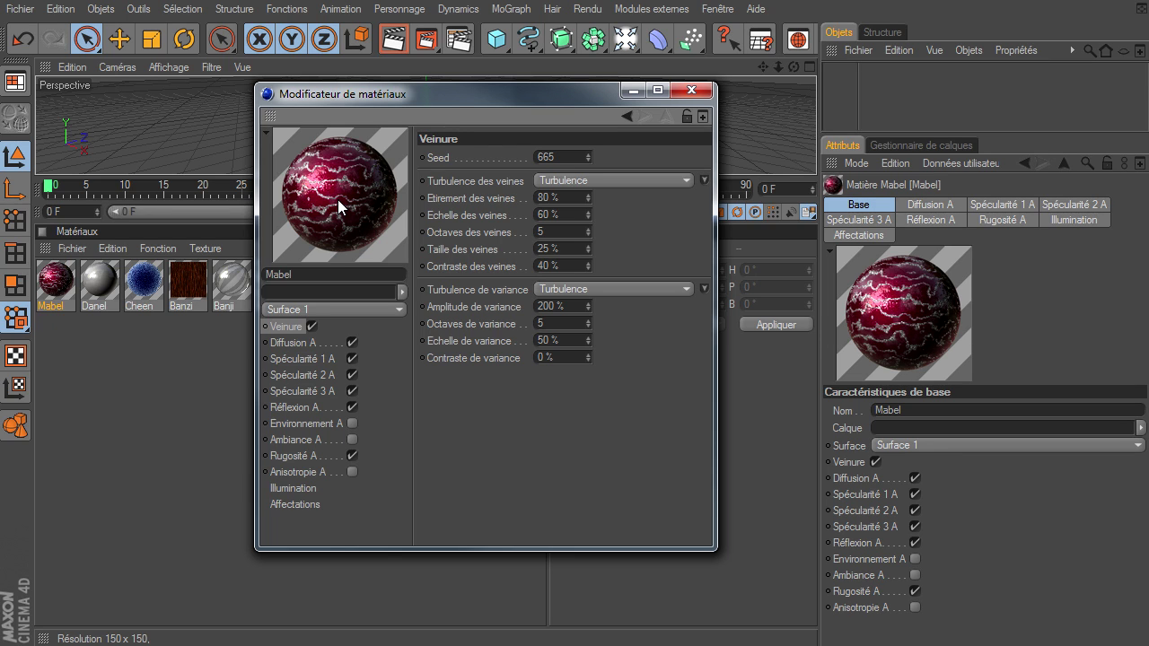
{"action": "left_click", "coordinate": [285, 343]}
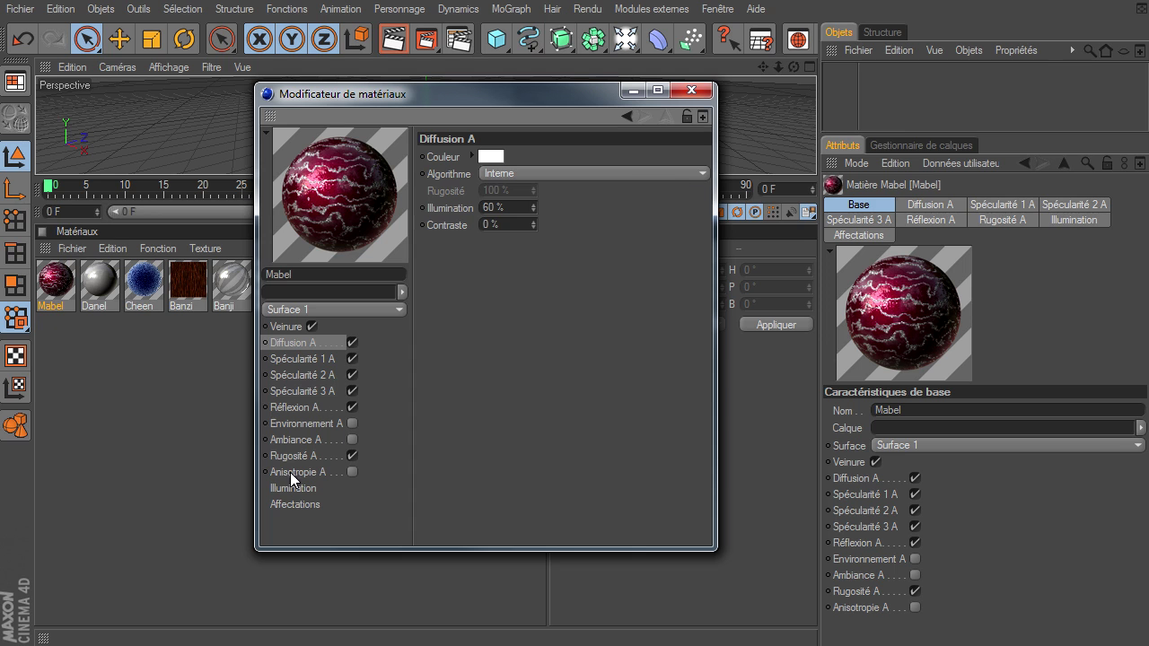
{"action": "left_click", "coordinate": [689, 91]}
{"action": "left_click", "coordinate": [72, 249]}
{"action": "mouse_move", "coordinate": [180, 292]}
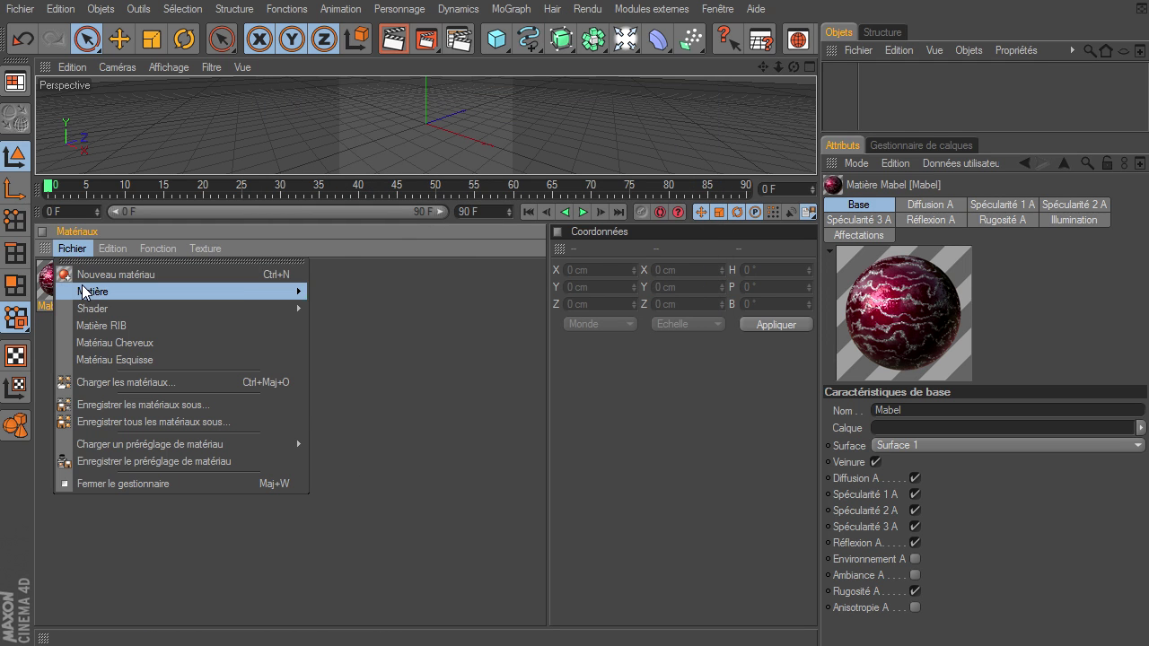
- Add the Nukei material, enlarge its preview to very large and view its Alpha A channel
{"action": "left_click", "coordinate": [324, 376]}
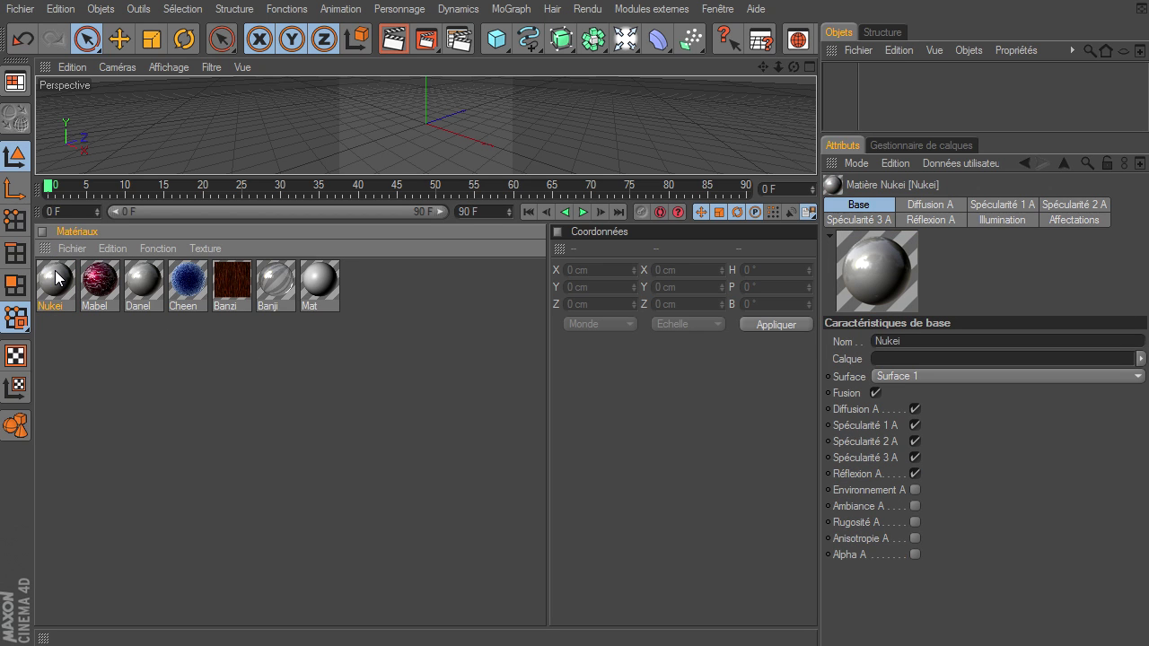
{"action": "left_click", "coordinate": [144, 289]}
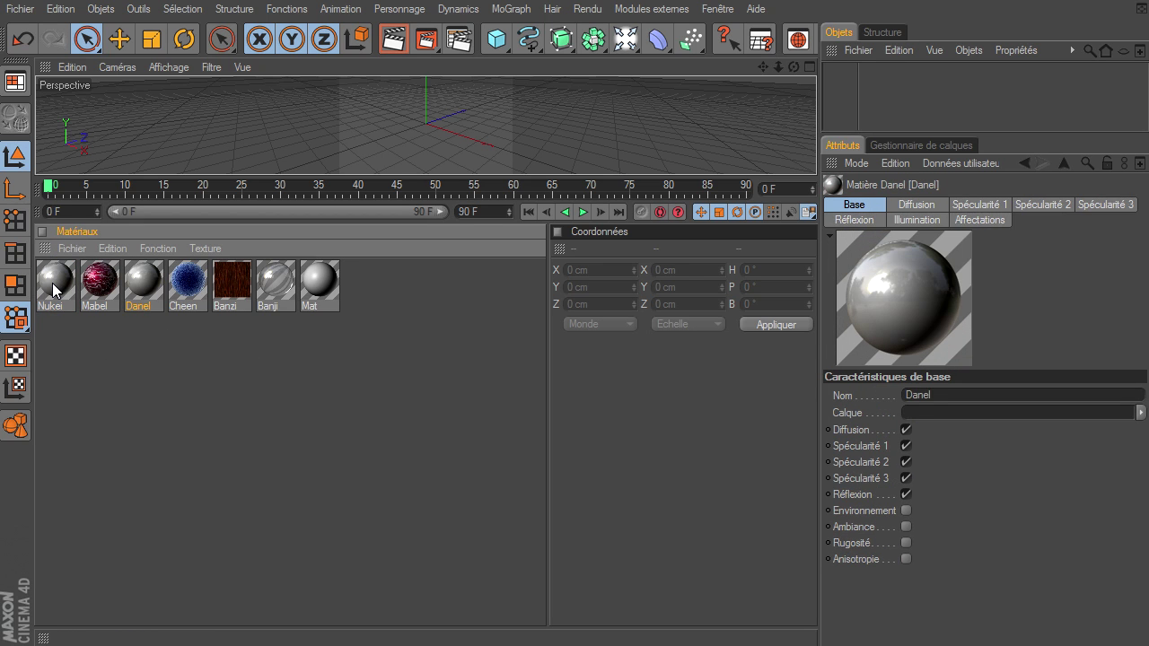
{"action": "left_click", "coordinate": [52, 282]}
{"action": "double_click", "coordinate": [60, 281]}
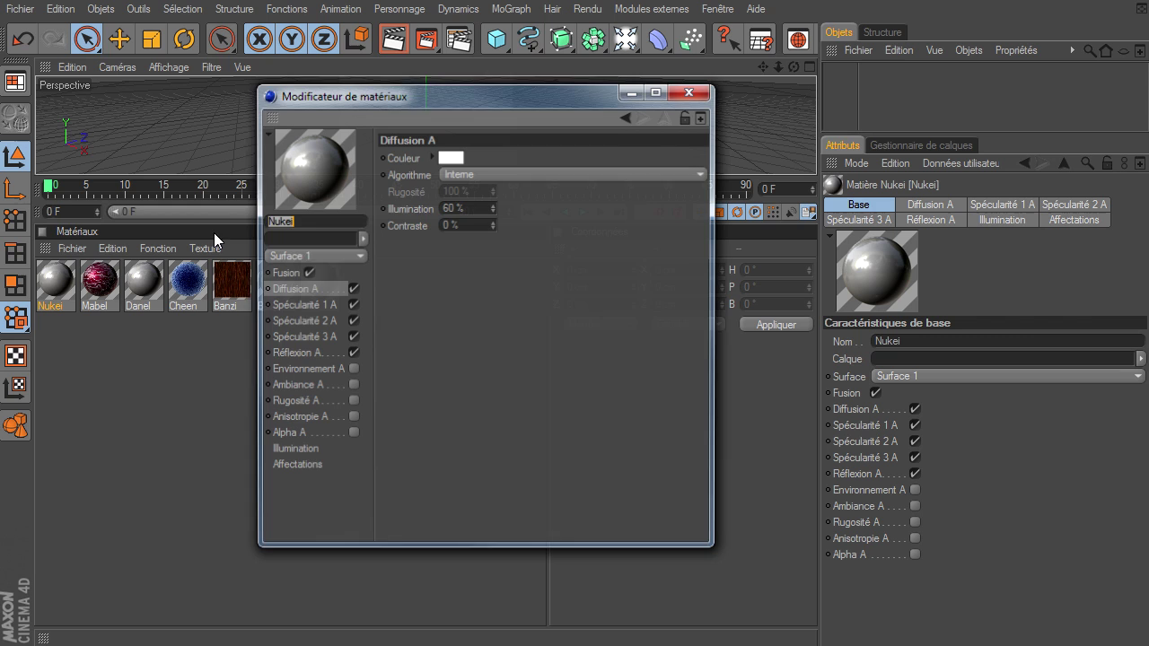
{"action": "right_click", "coordinate": [306, 193]}
{"action": "left_click", "coordinate": [327, 312]}
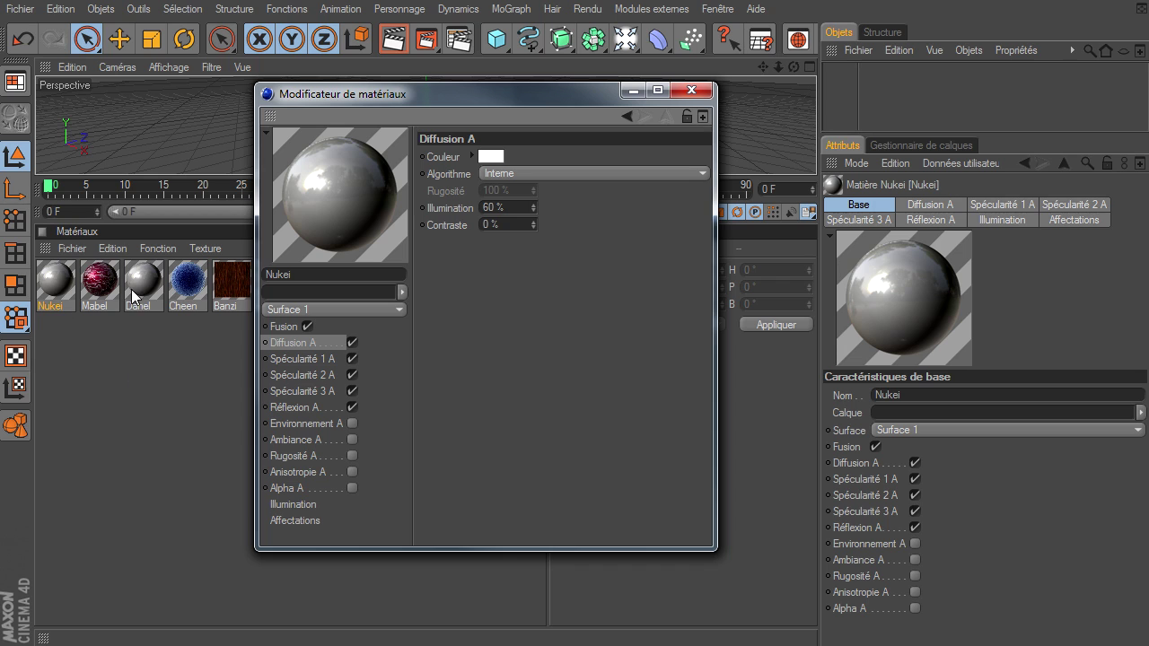
{"action": "left_click", "coordinate": [295, 489]}
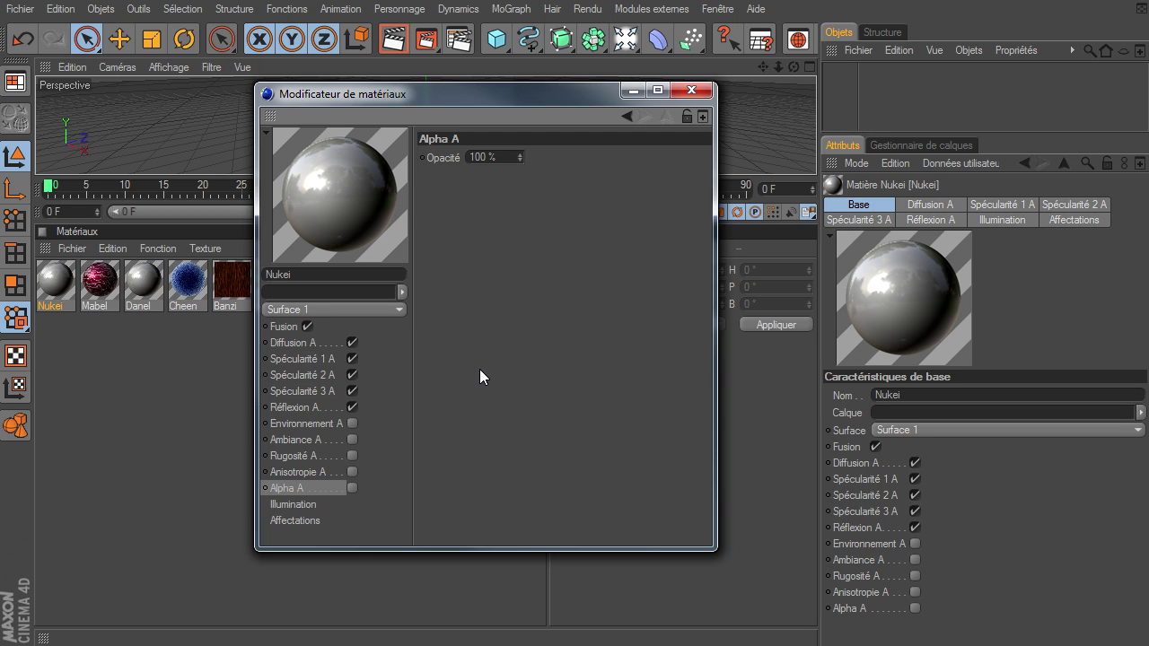
{"action": "left_click", "coordinate": [691, 91]}
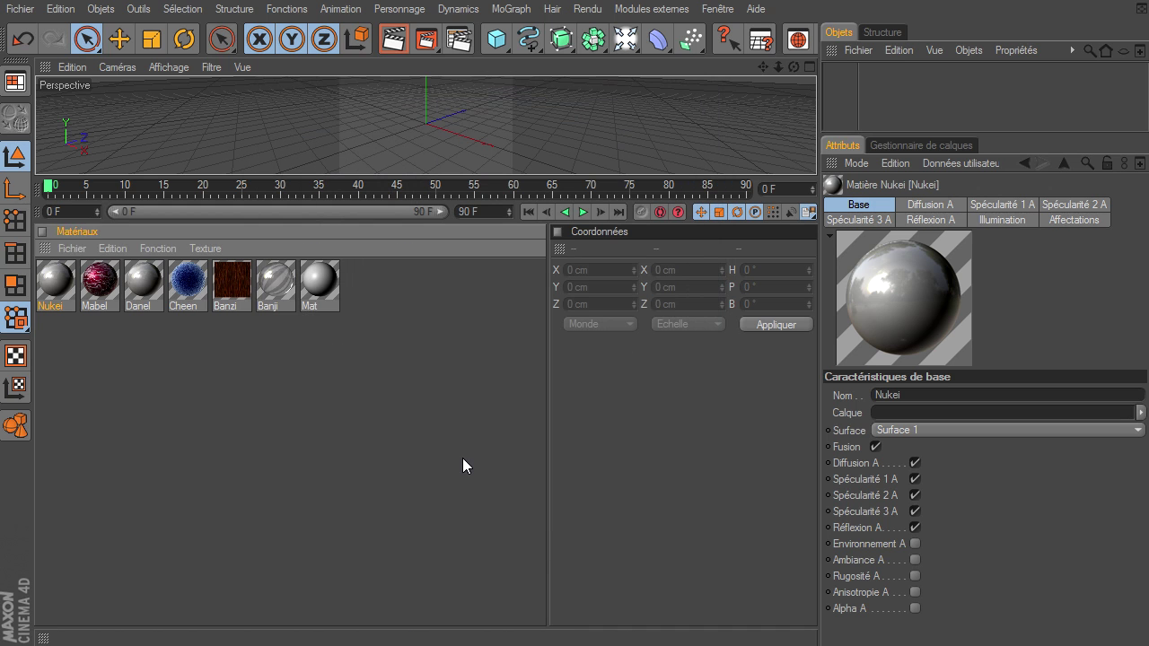
- Add a Brouillard fog shader material from Fichier > Shader and inspect it in the editor
{"action": "left_click", "coordinate": [77, 253]}
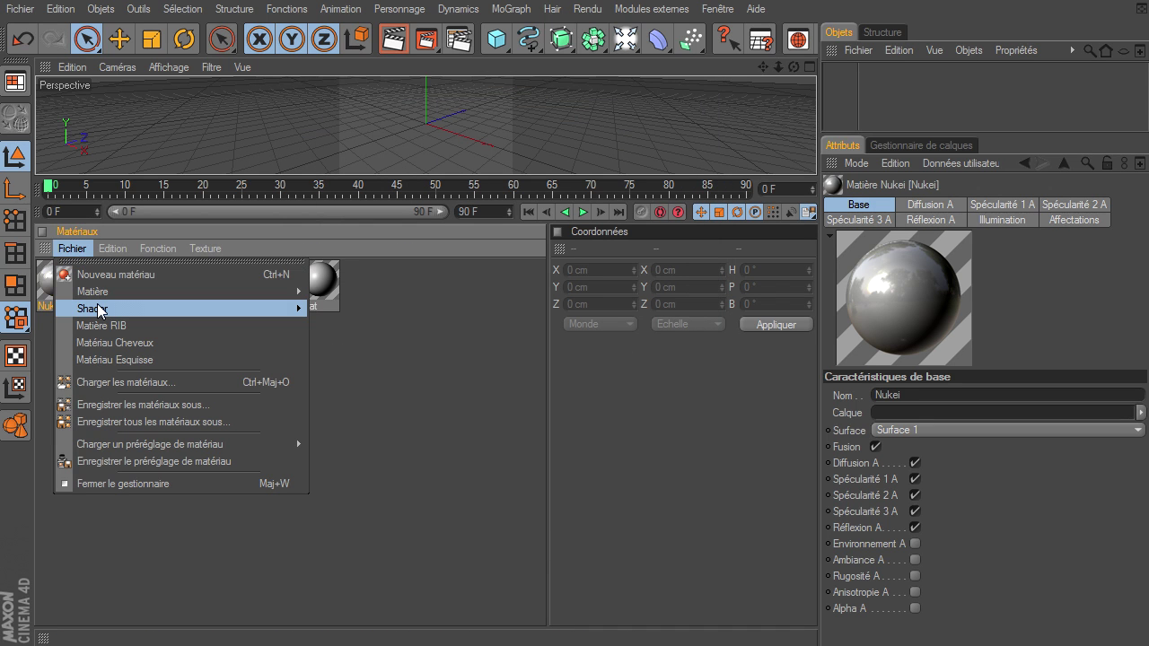
{"action": "mouse_move", "coordinate": [179, 308]}
{"action": "left_click", "coordinate": [329, 309]}
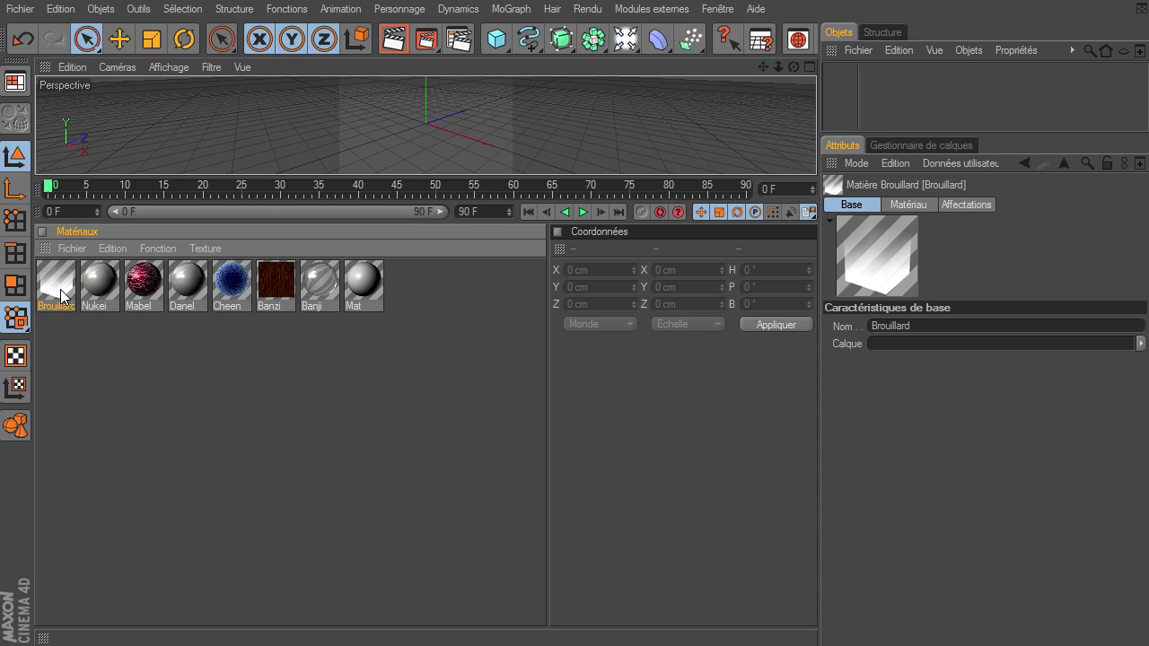
{"action": "double_click", "coordinate": [63, 296]}
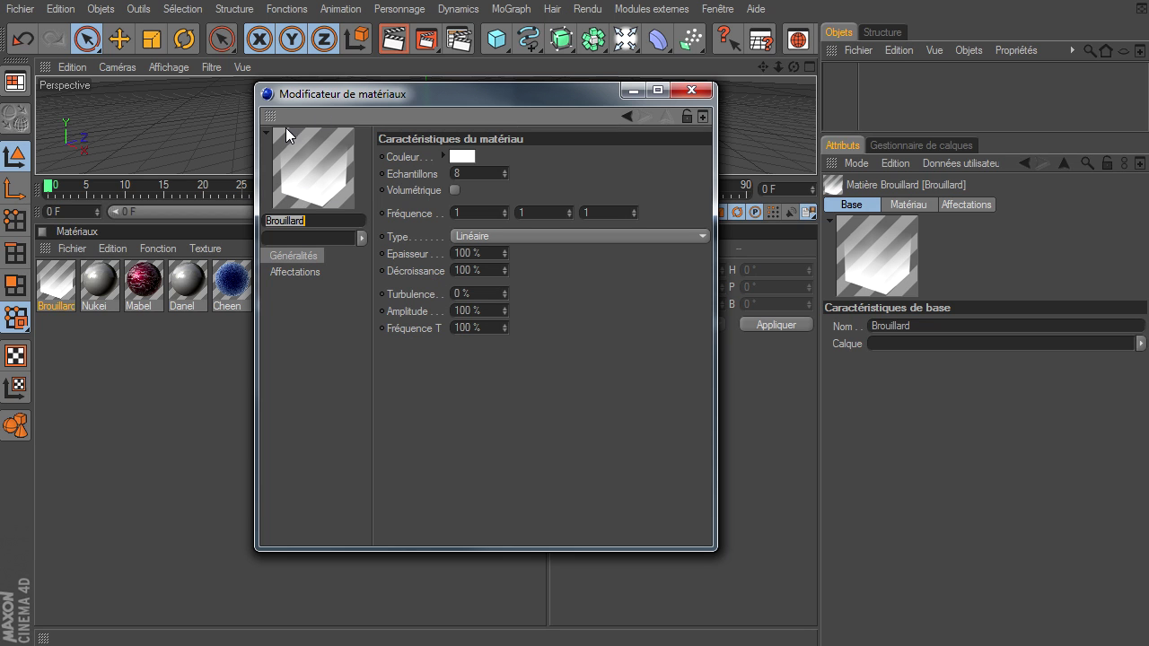
{"action": "left_click", "coordinate": [691, 89]}
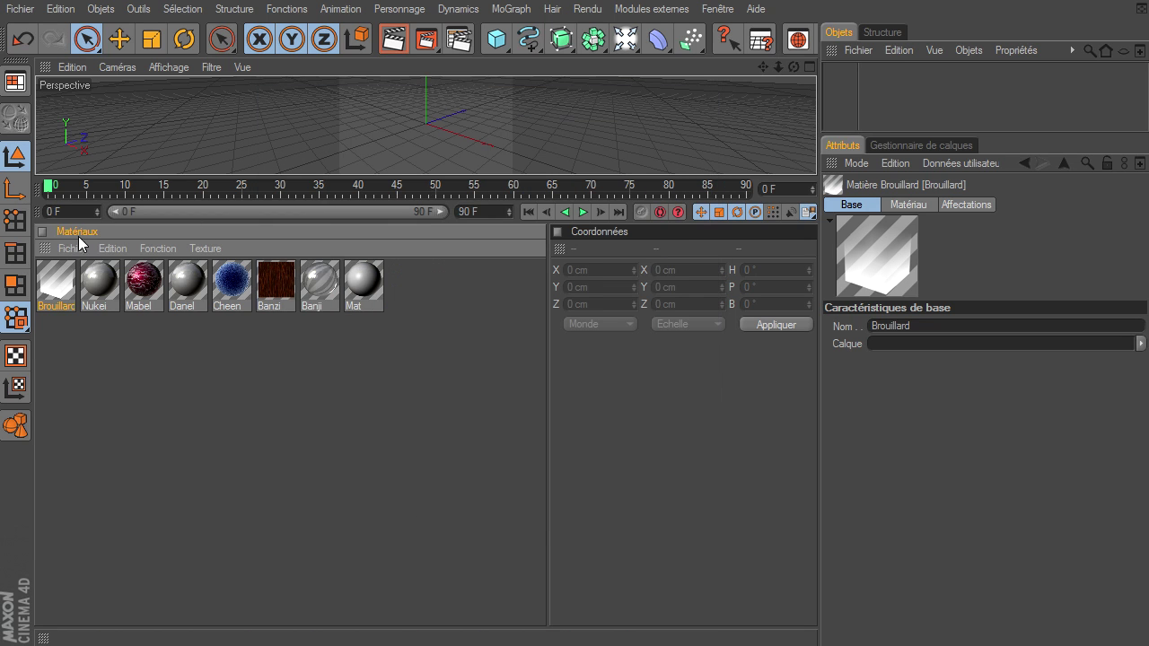
- Add a Terrain shader material and open it in the editor with an enlarged preview
{"action": "left_click", "coordinate": [60, 248]}
{"action": "mouse_move", "coordinate": [182, 308]}
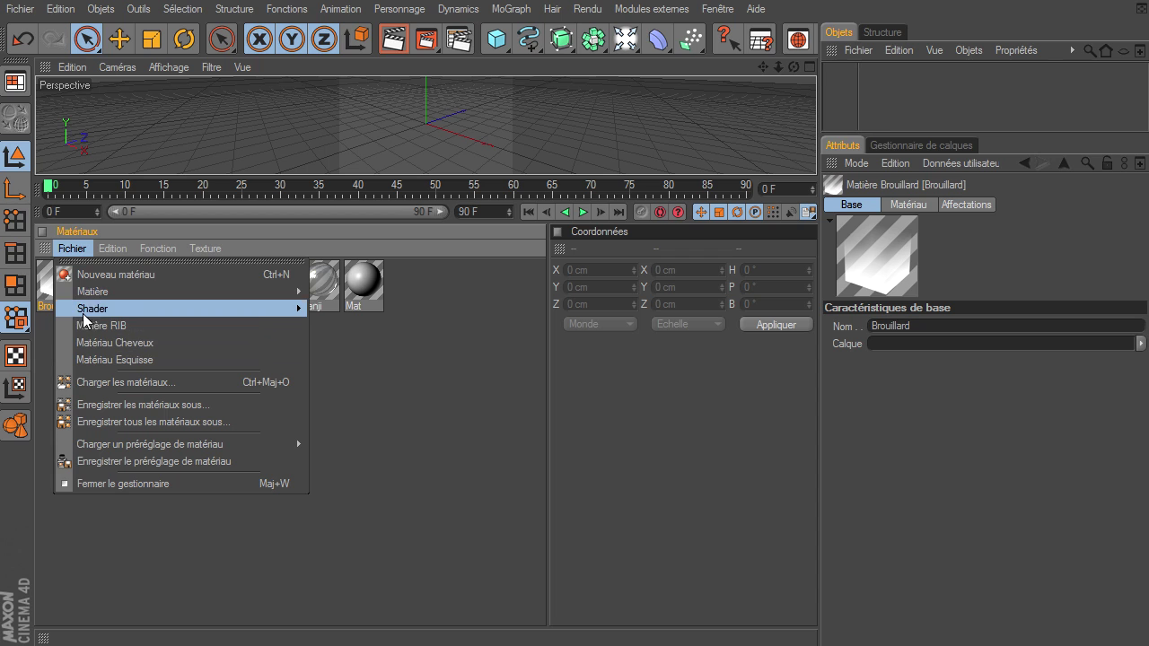
{"action": "left_click", "coordinate": [327, 326]}
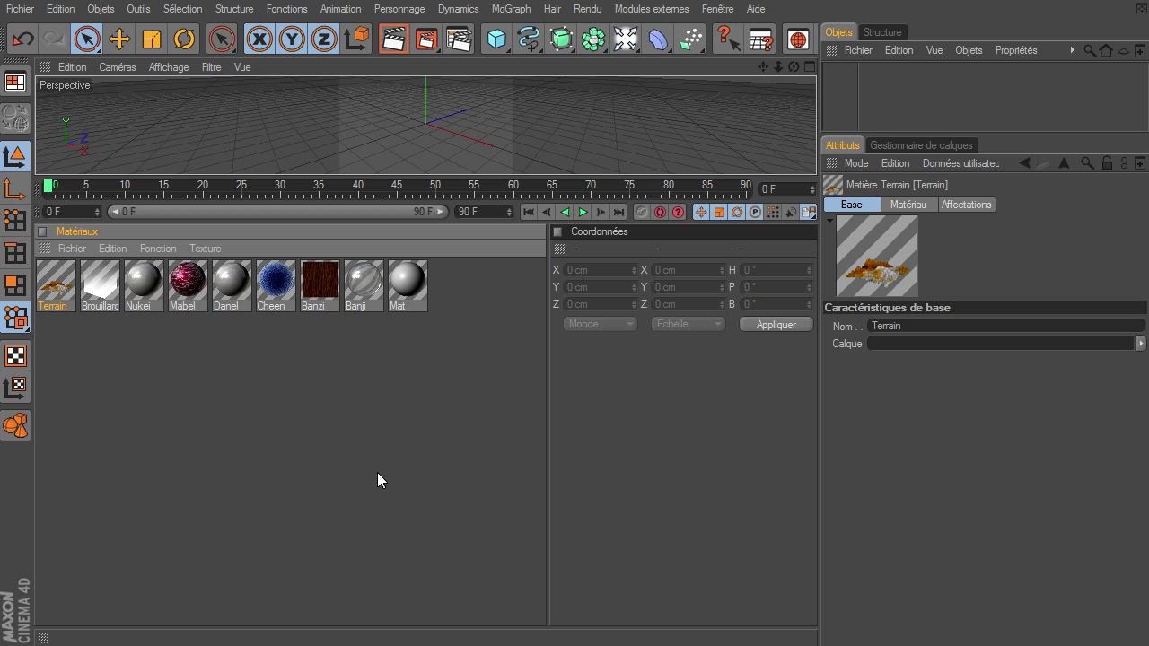
{"action": "double_click", "coordinate": [56, 289]}
{"action": "right_click", "coordinate": [289, 147]}
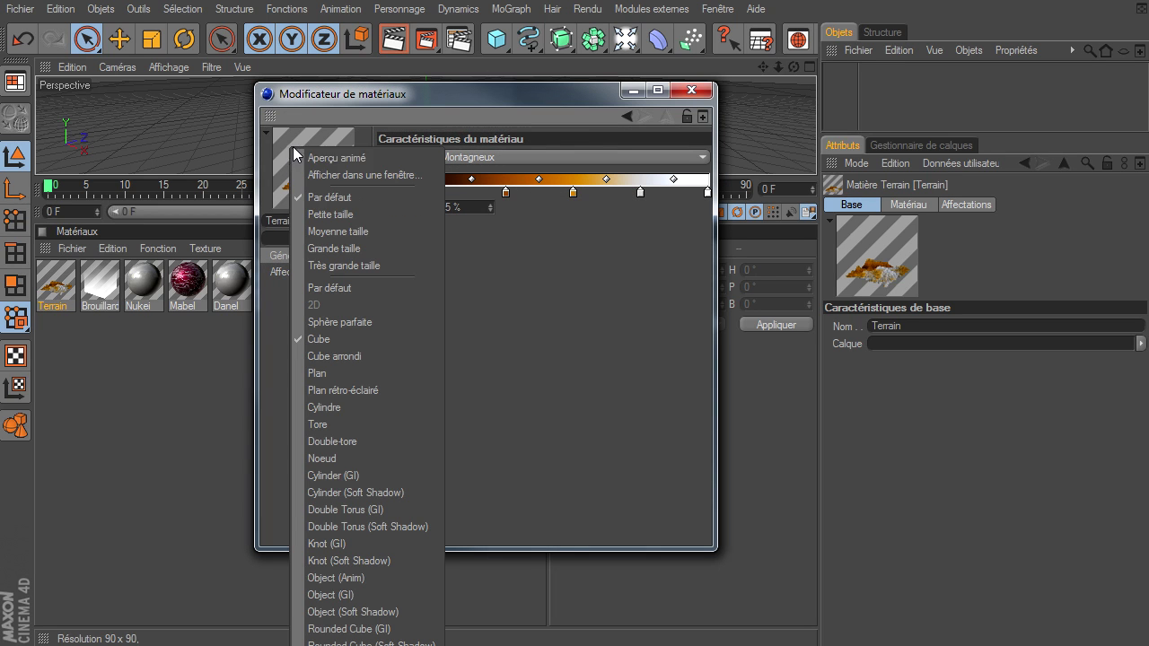
{"action": "left_click", "coordinate": [339, 267]}
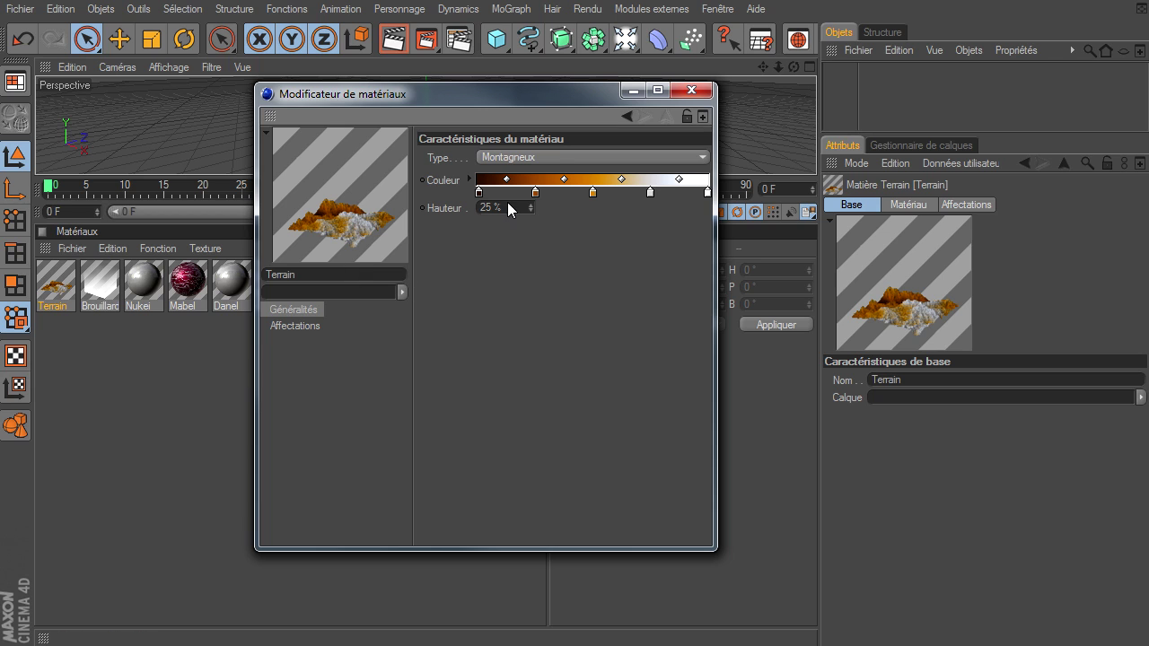
- Cycle the Terrain type through Mars, Lune and Desert, leaving it on Personnalisé
{"action": "left_click", "coordinate": [610, 156]}
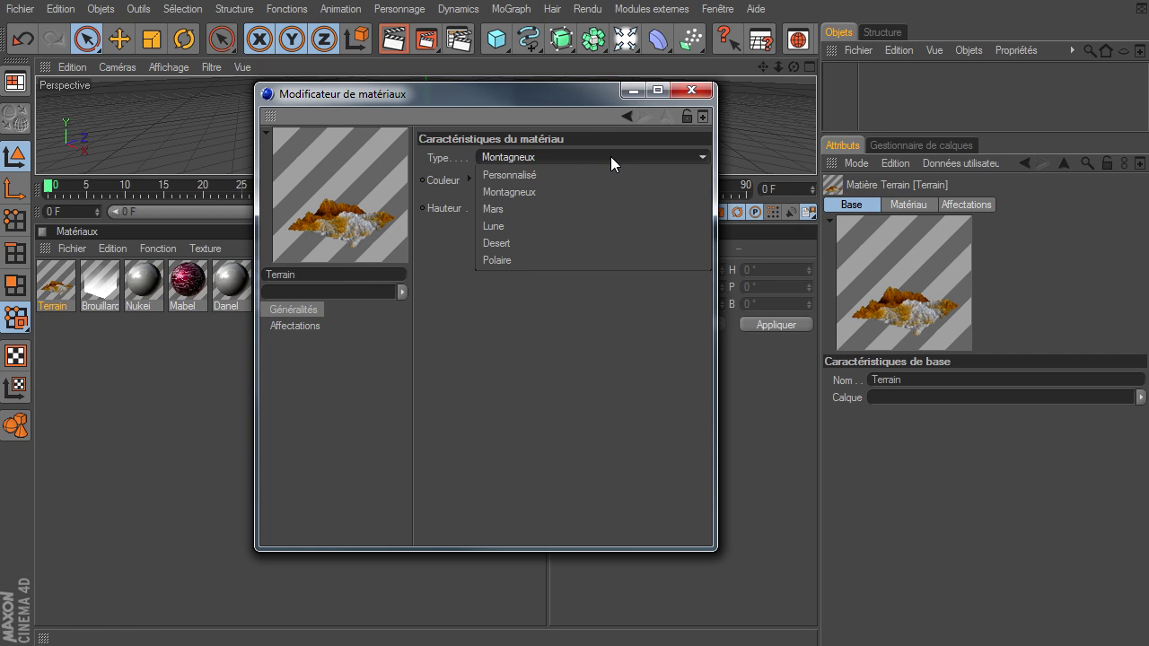
{"action": "left_click", "coordinate": [549, 208]}
{"action": "left_click", "coordinate": [546, 157]}
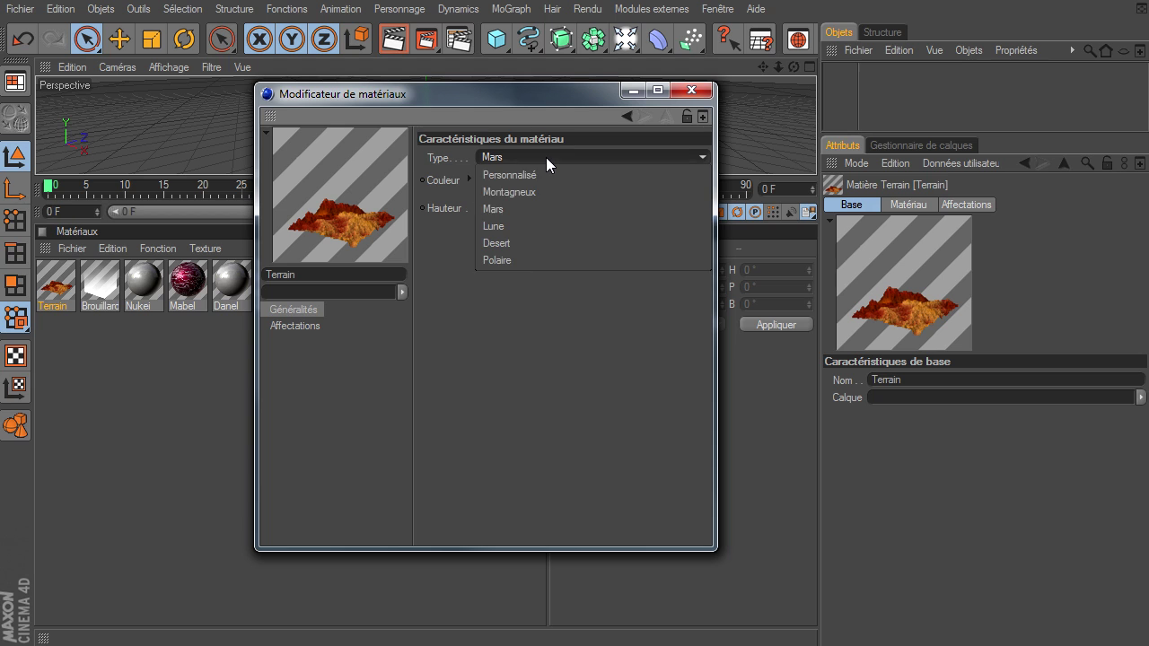
{"action": "left_click", "coordinate": [513, 225]}
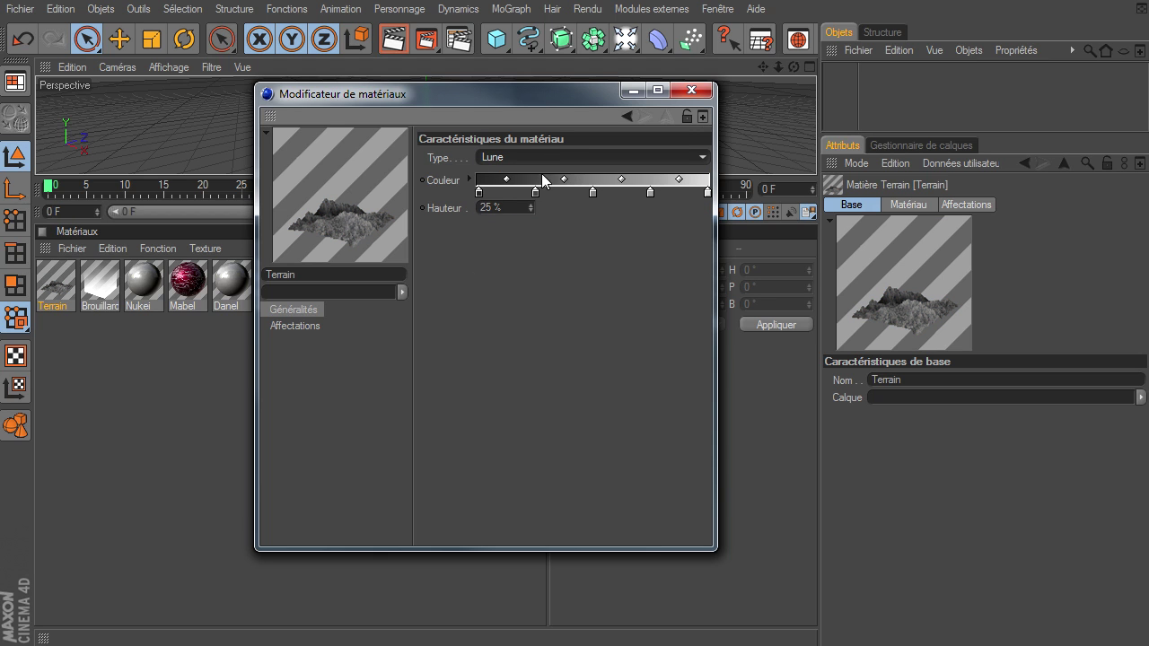
{"action": "left_click", "coordinate": [552, 153]}
{"action": "left_click", "coordinate": [538, 241]}
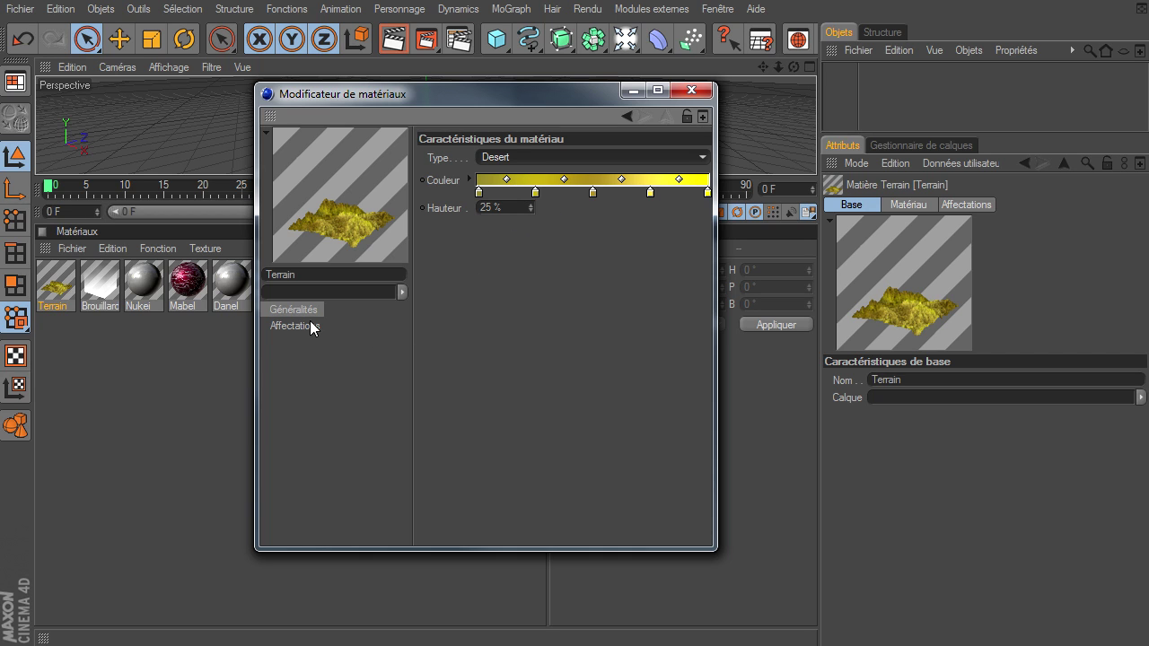
{"action": "left_click", "coordinate": [540, 157]}
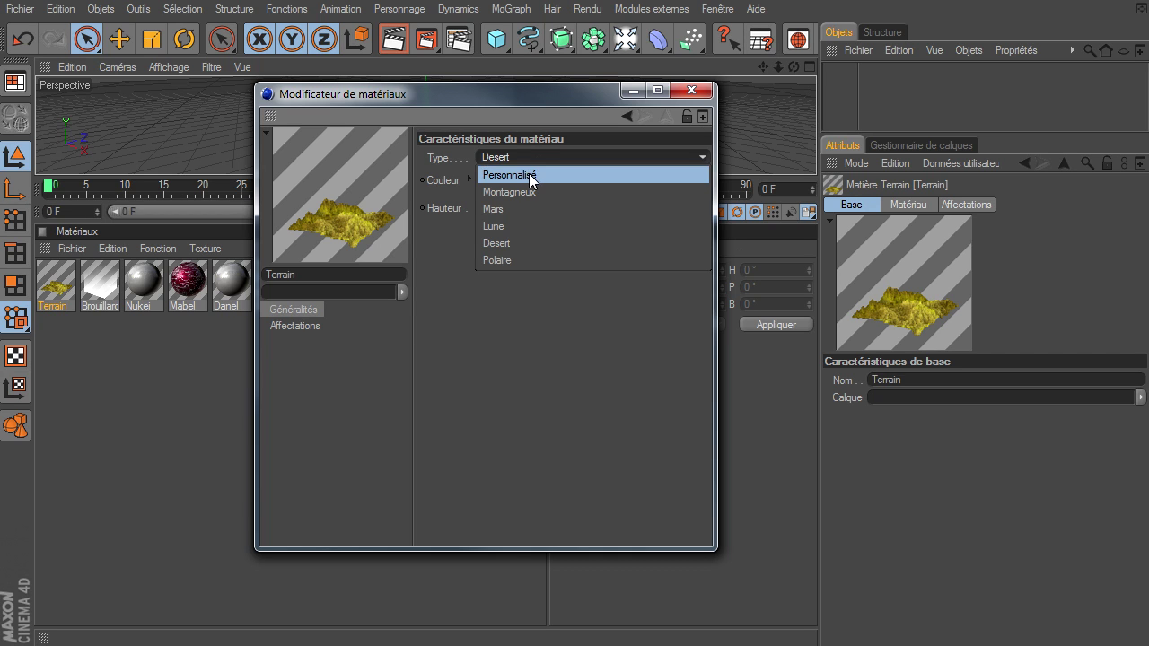
{"action": "left_click", "coordinate": [540, 174]}
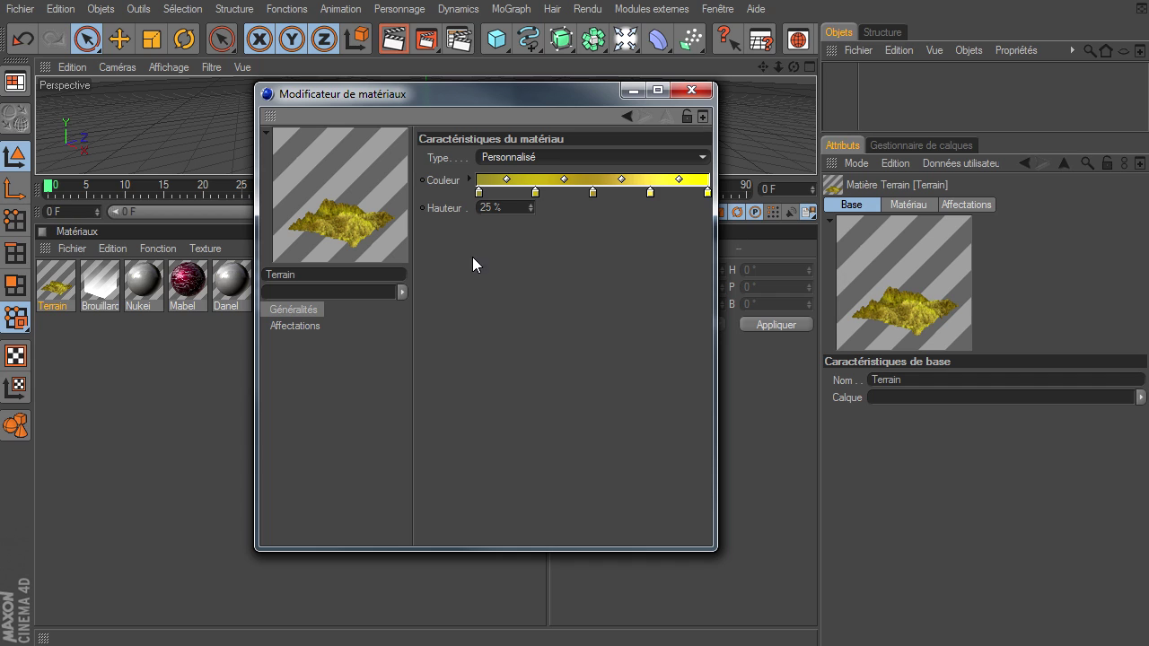
{"action": "left_click", "coordinate": [552, 156]}
{"action": "left_click", "coordinate": [552, 156]}
- Close the Terrain editor, then add a Mat. Cheveux hair material and a Mat. Esquisse sketch material
{"action": "left_click", "coordinate": [676, 91]}
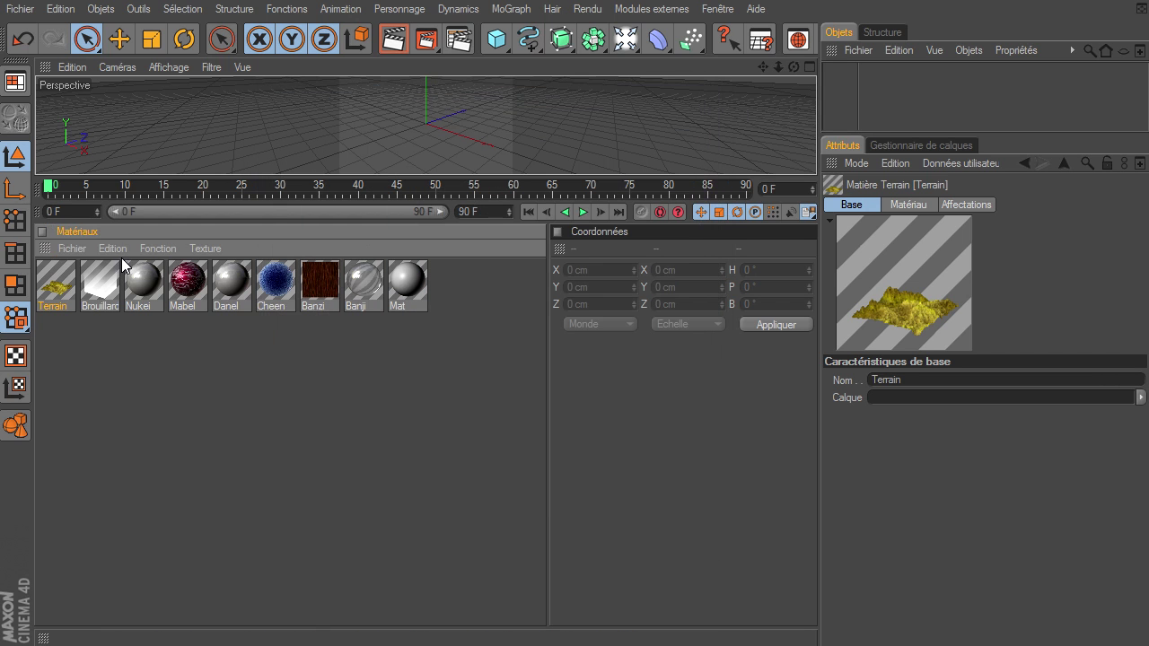
{"action": "left_click", "coordinate": [71, 248]}
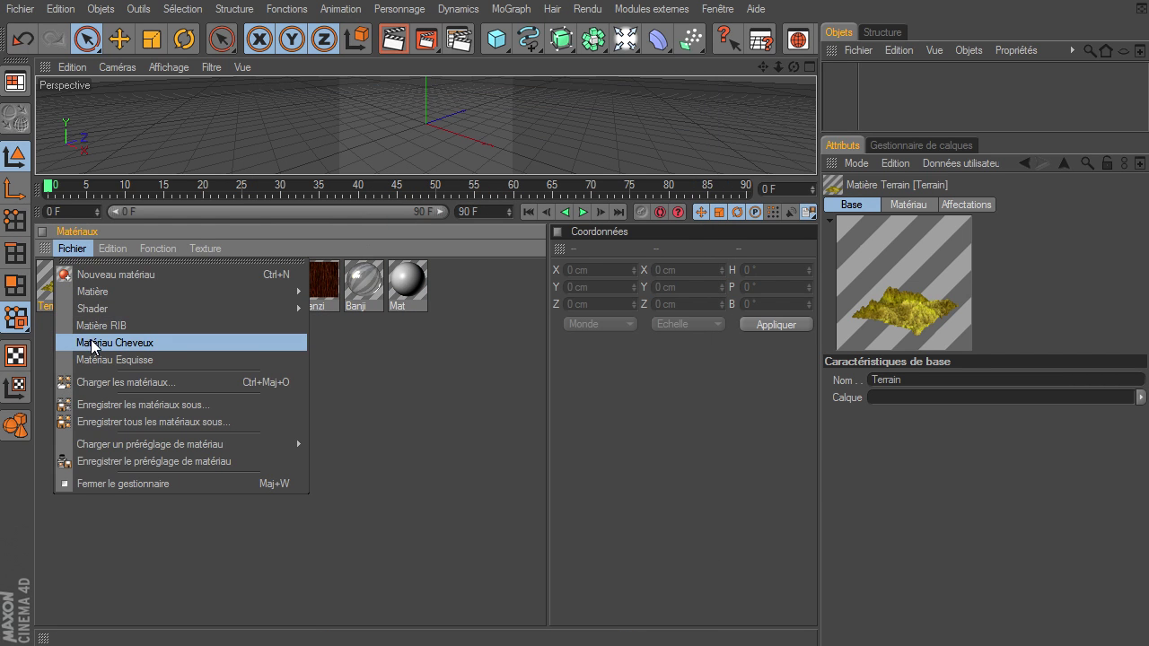
{"action": "left_click", "coordinate": [97, 344]}
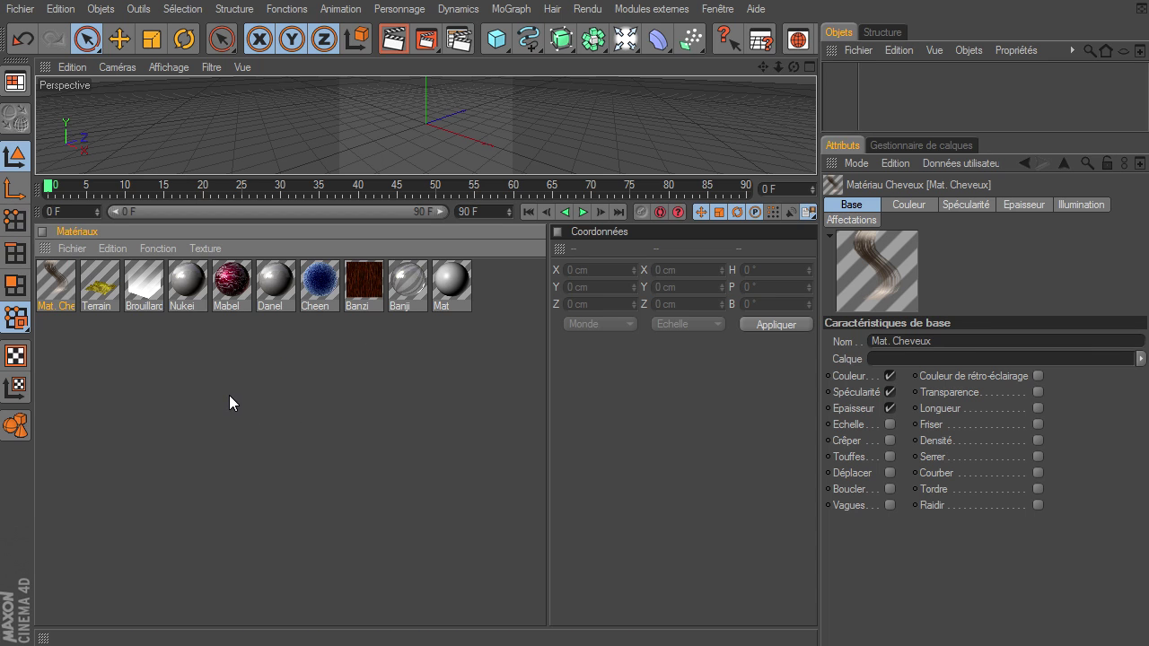
{"action": "left_click", "coordinate": [80, 252]}
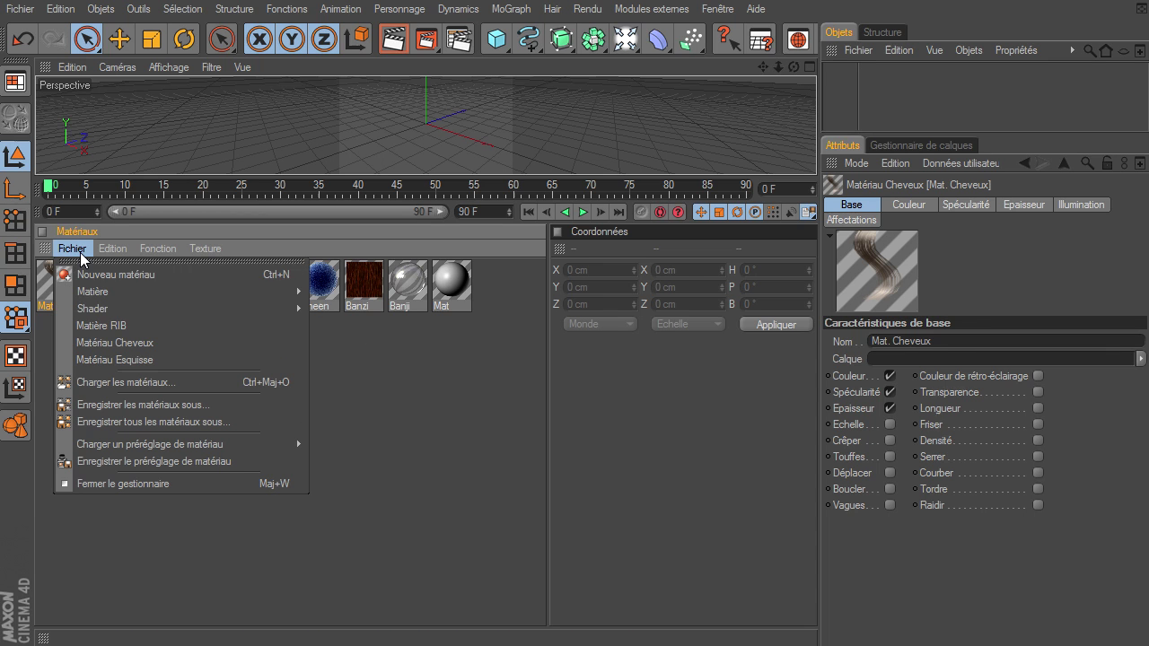
{"action": "left_click", "coordinate": [97, 360]}
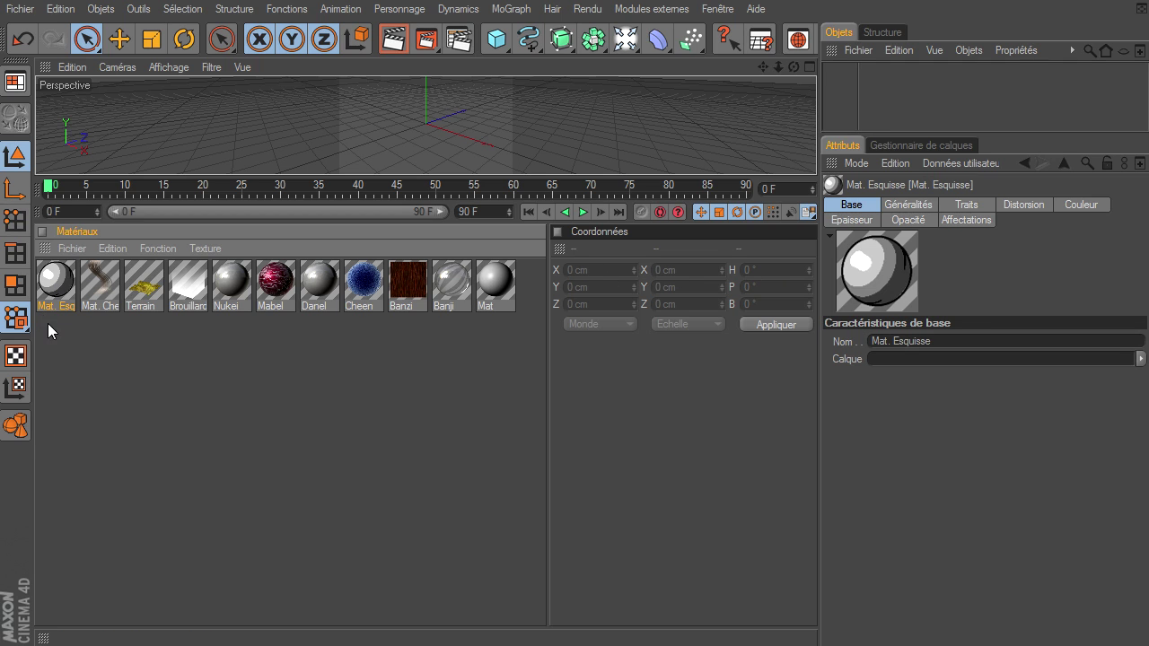
- Add a PyroCluster material plus four default materials, Mat.1 to Mat.4
{"action": "left_click", "coordinate": [79, 253]}
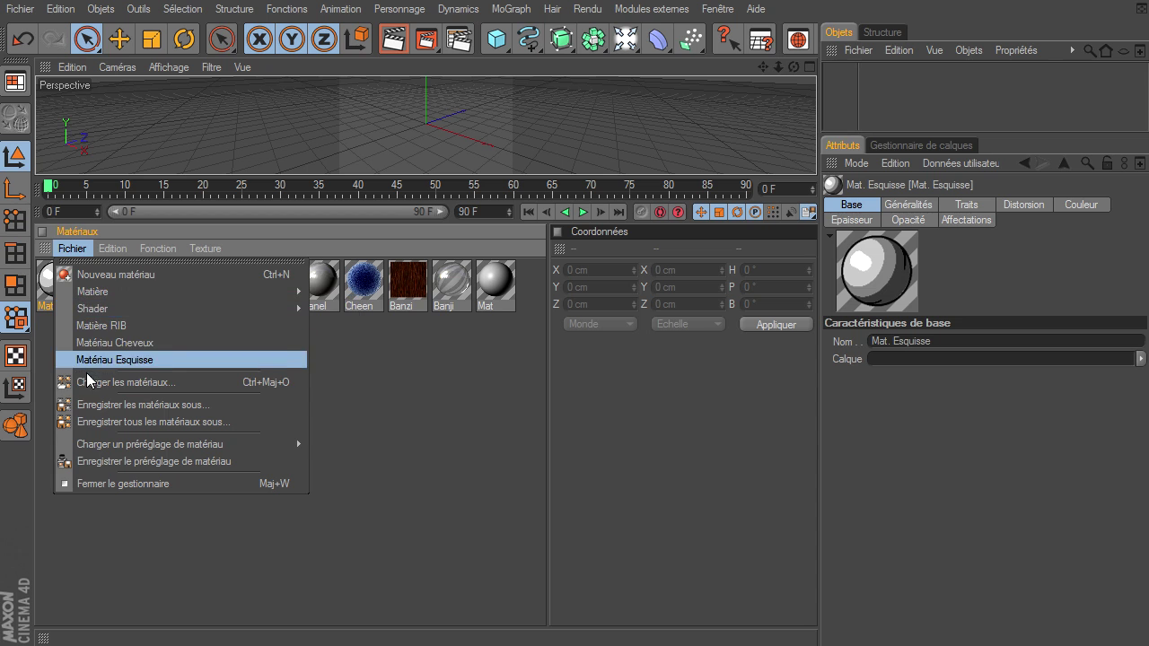
{"action": "mouse_move", "coordinate": [92, 291]}
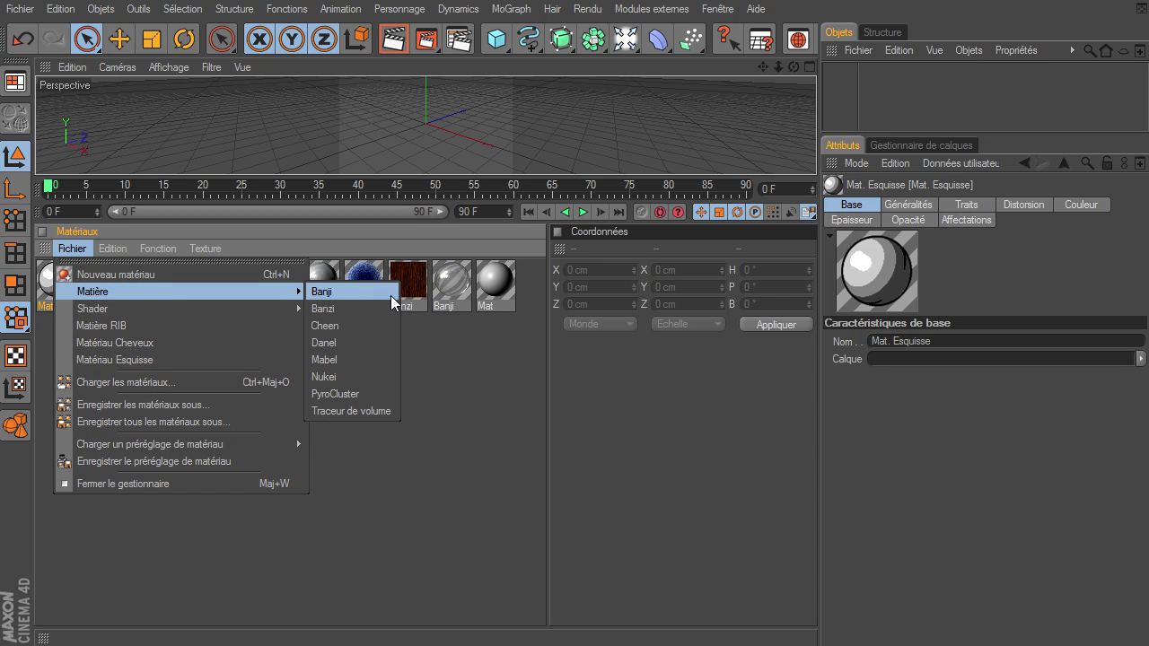
{"action": "left_click", "coordinate": [329, 397]}
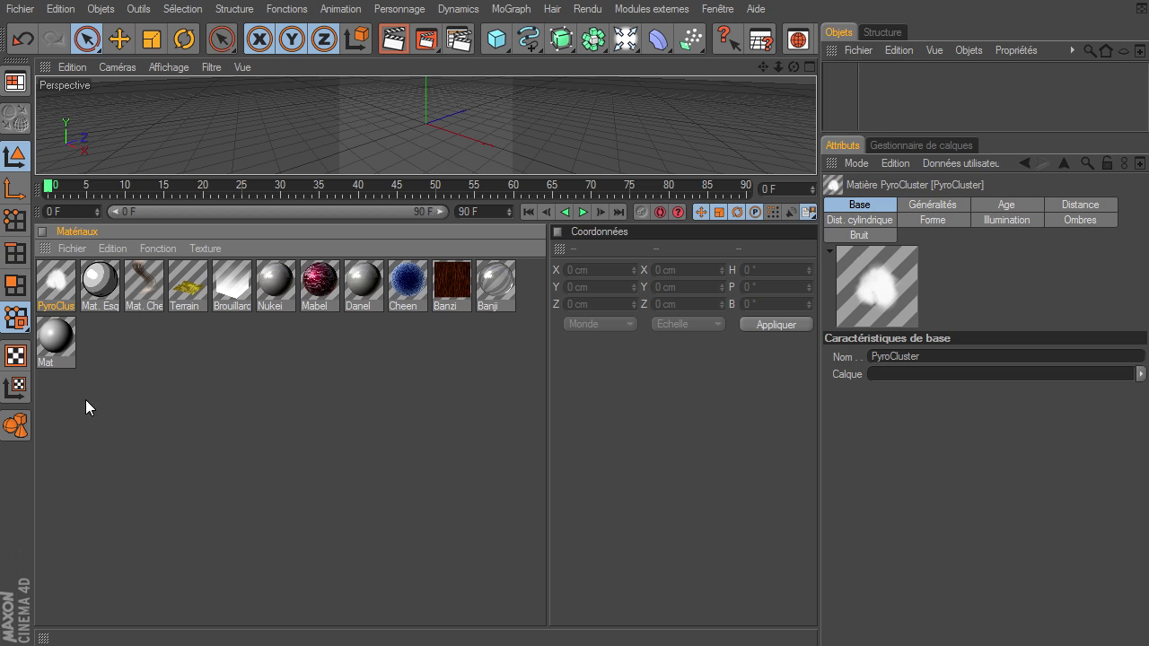
{"action": "double_click", "coordinate": [265, 489]}
{"action": "double_click", "coordinate": [287, 490]}
{"action": "double_click", "coordinate": [293, 490]}
{"action": "double_click", "coordinate": [294, 490]}
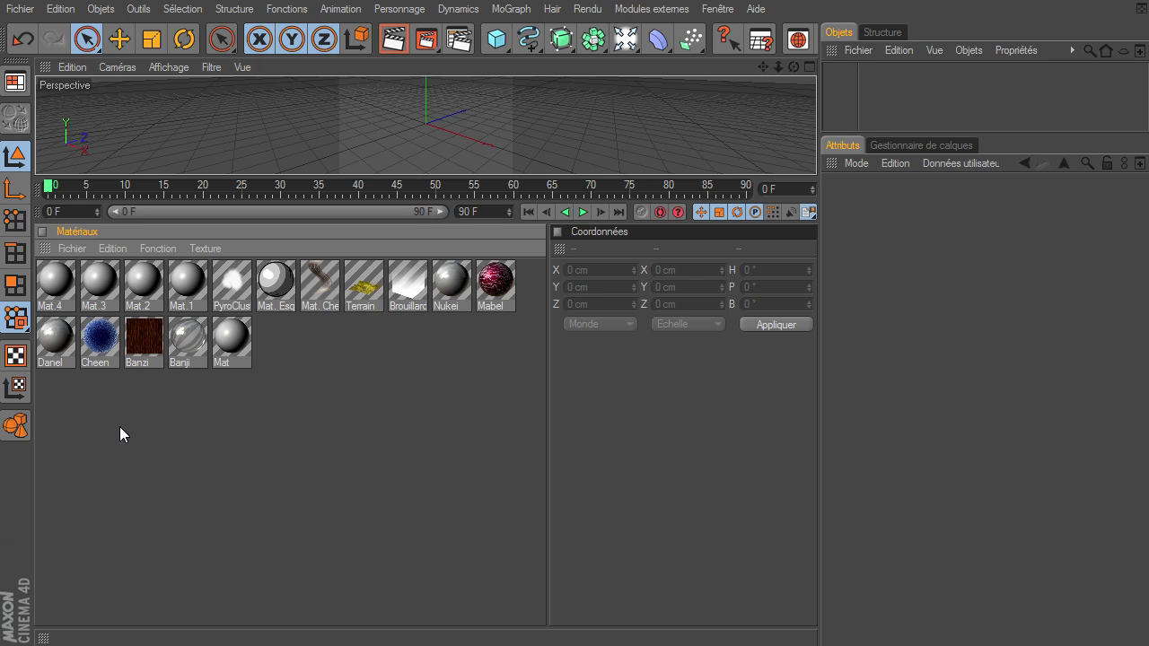
- Select Mat.1 through Mat.4 and put them on a new material layer
{"action": "left_click", "coordinate": [63, 300]}
{"action": "left_click", "coordinate": [177, 294], "text": "shift"}
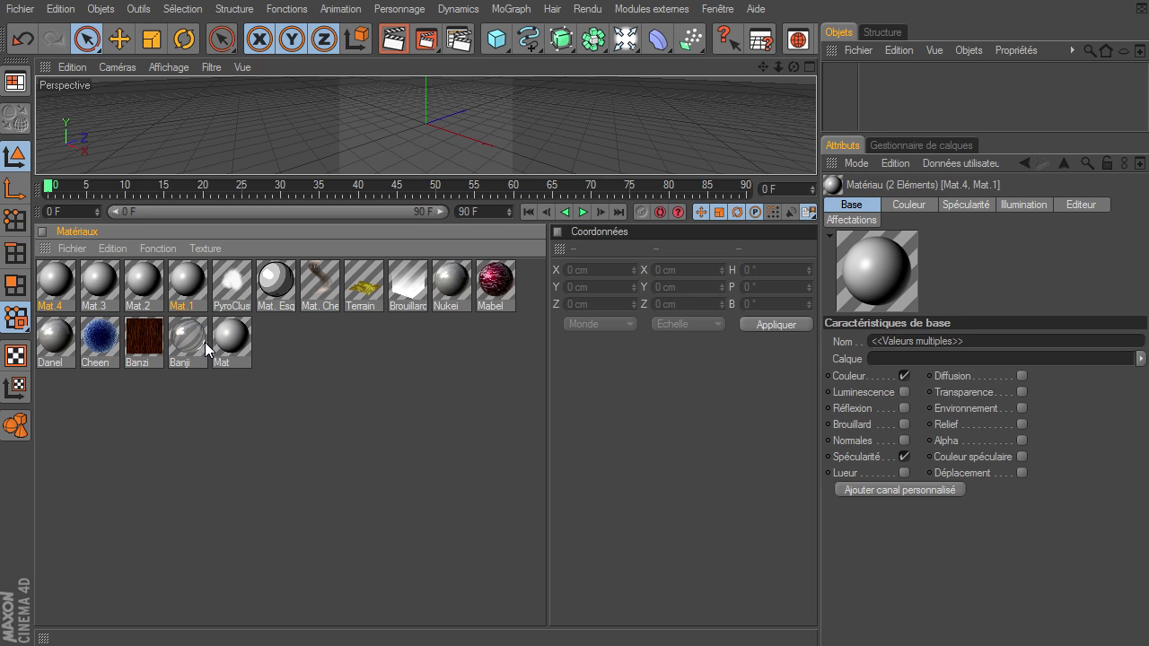
{"action": "left_click", "coordinate": [99, 294], "text": "shift"}
{"action": "left_click", "coordinate": [132, 289], "text": "shift"}
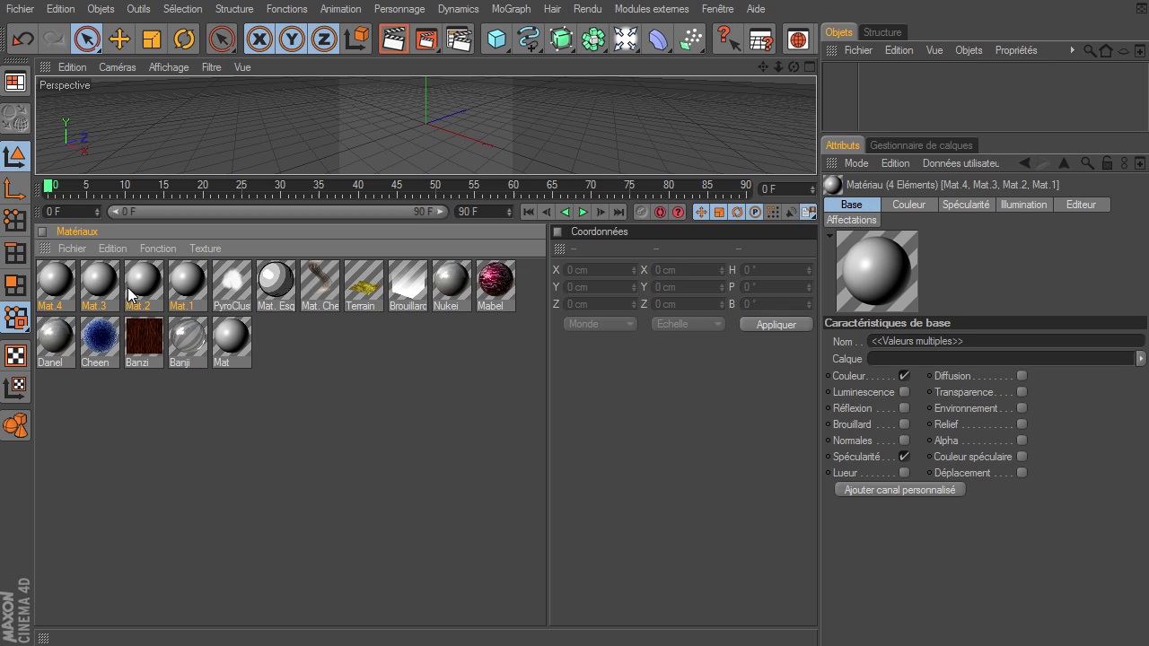
{"action": "right_click", "coordinate": [187, 275]}
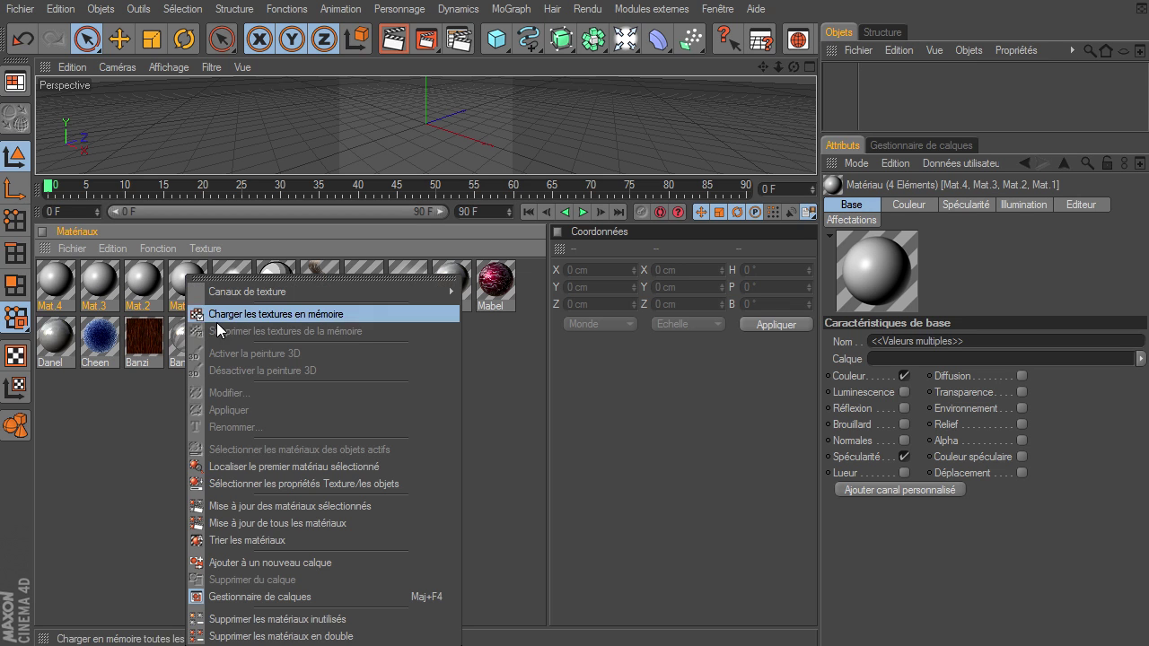
{"action": "left_click", "coordinate": [238, 564]}
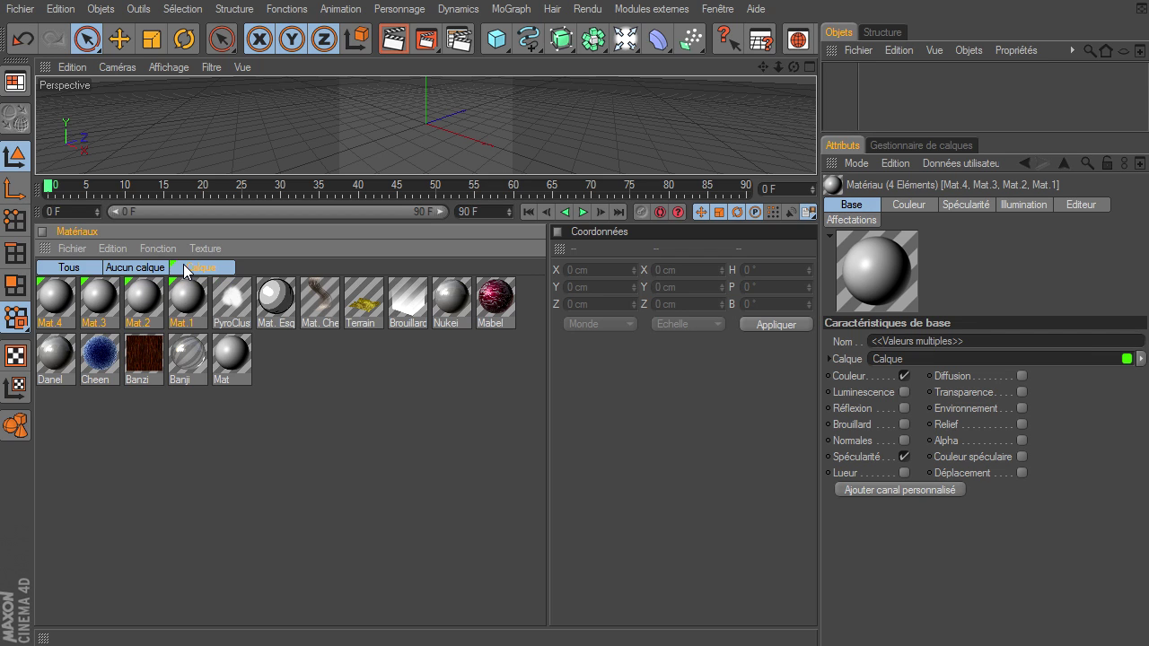
- Filter the list to the new layer and rename it to 1
{"action": "left_click", "coordinate": [203, 397]}
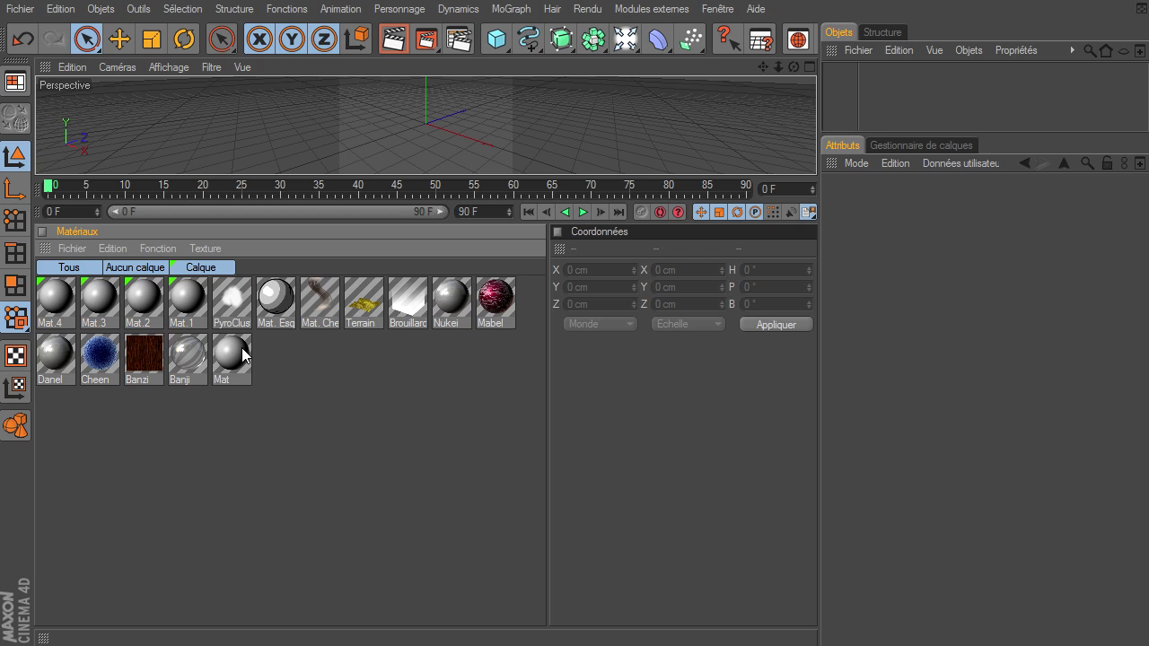
{"action": "left_click", "coordinate": [212, 268]}
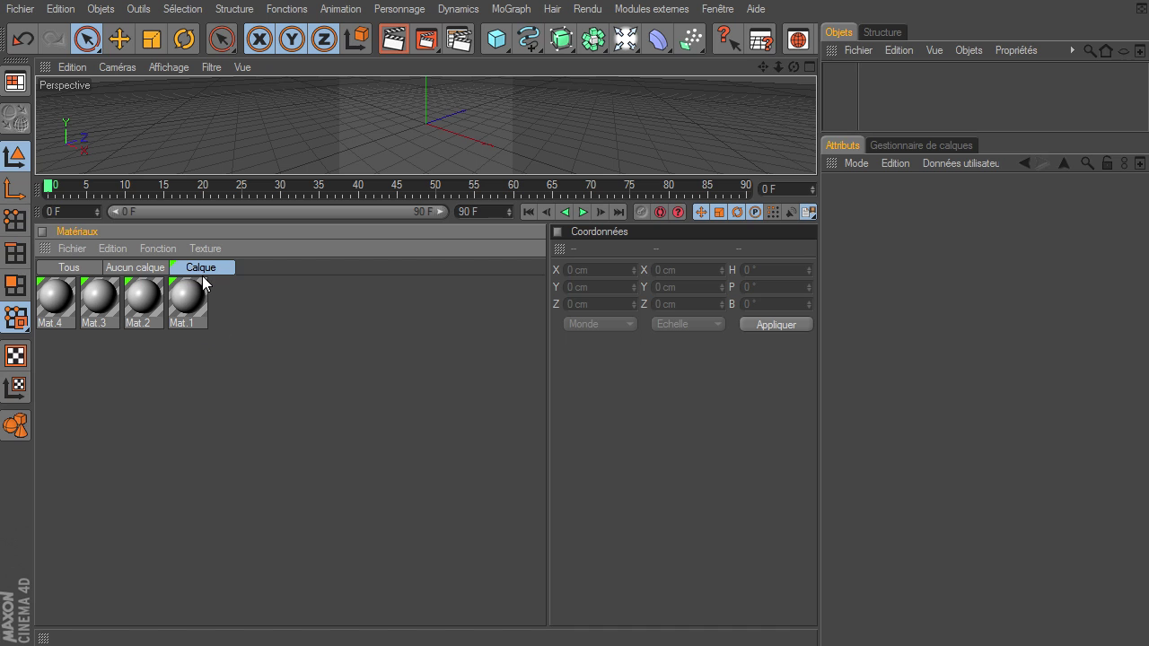
{"action": "double_click", "coordinate": [216, 268]}
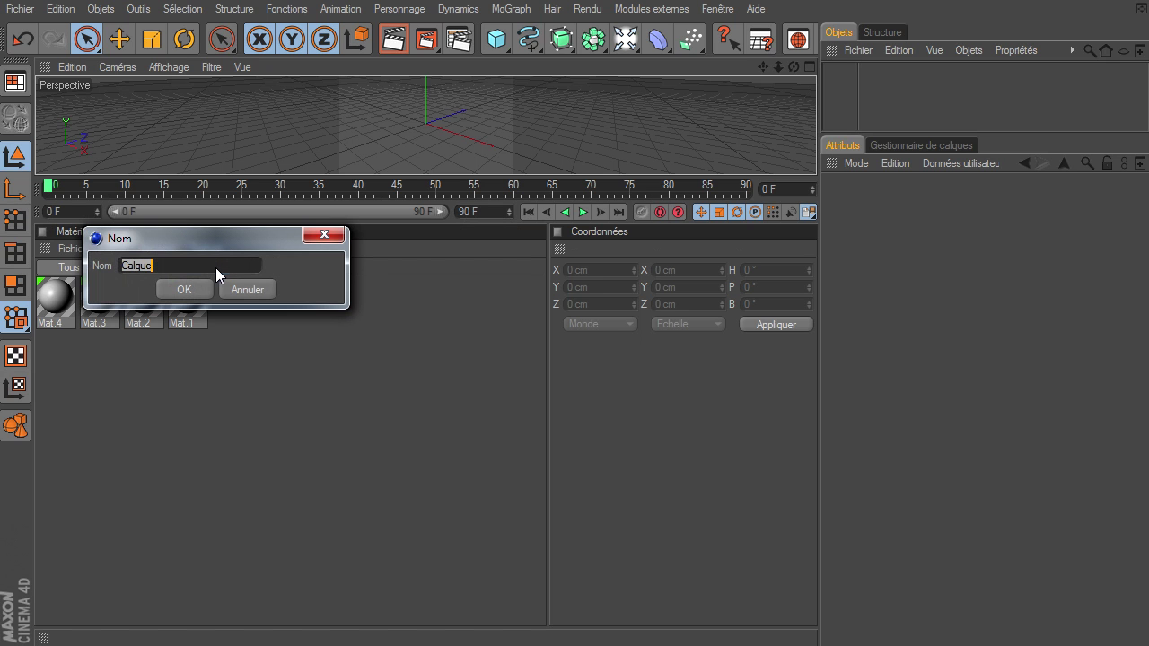
{"action": "type", "text": "1"}
{"action": "key", "text": "Return"}
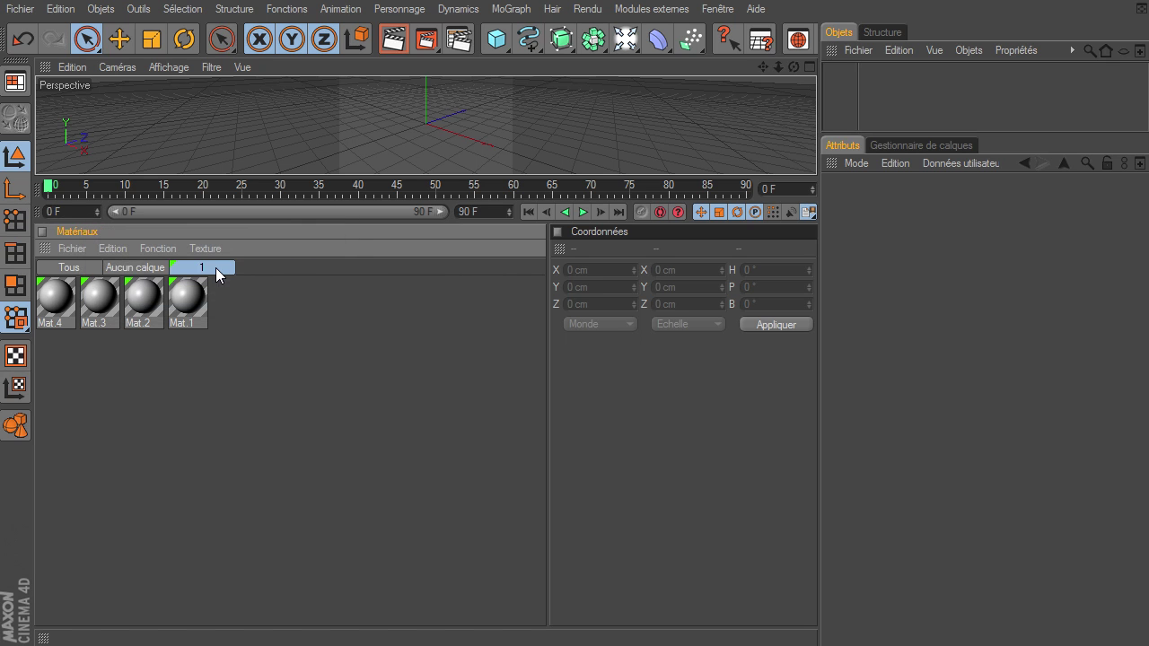
- Put the six unlayered materials from Brouillard to Banzi on a new layer named 2
{"action": "left_click", "coordinate": [149, 267]}
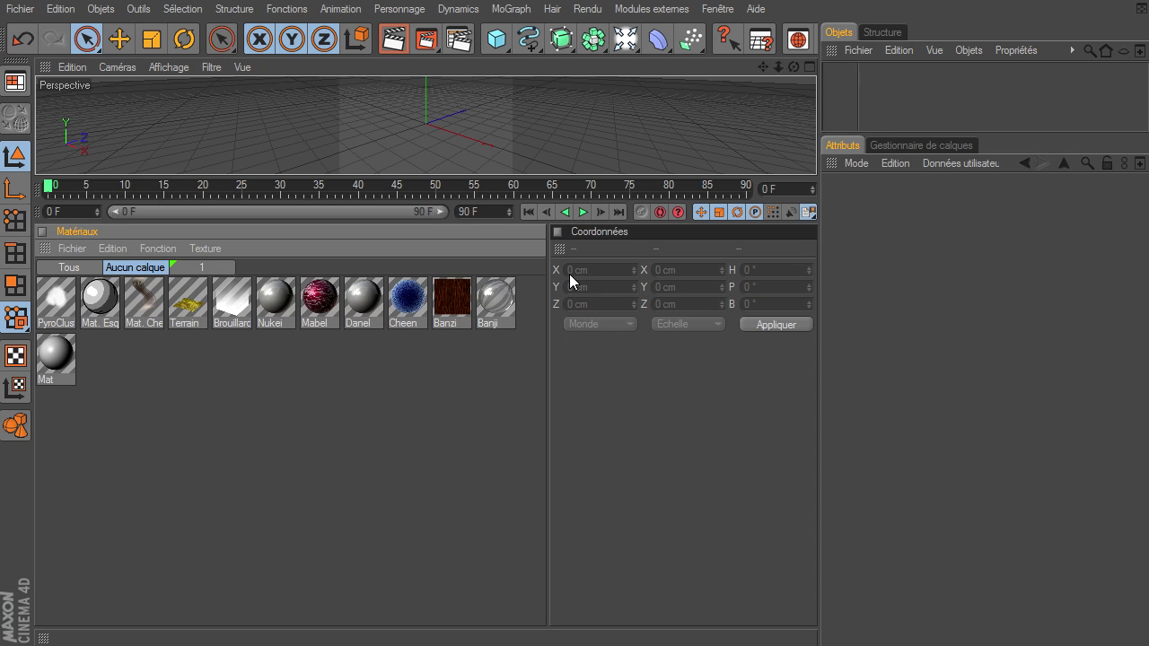
{"action": "left_click_drag", "start_coordinate": [219, 382], "coordinate": [377, 298]}
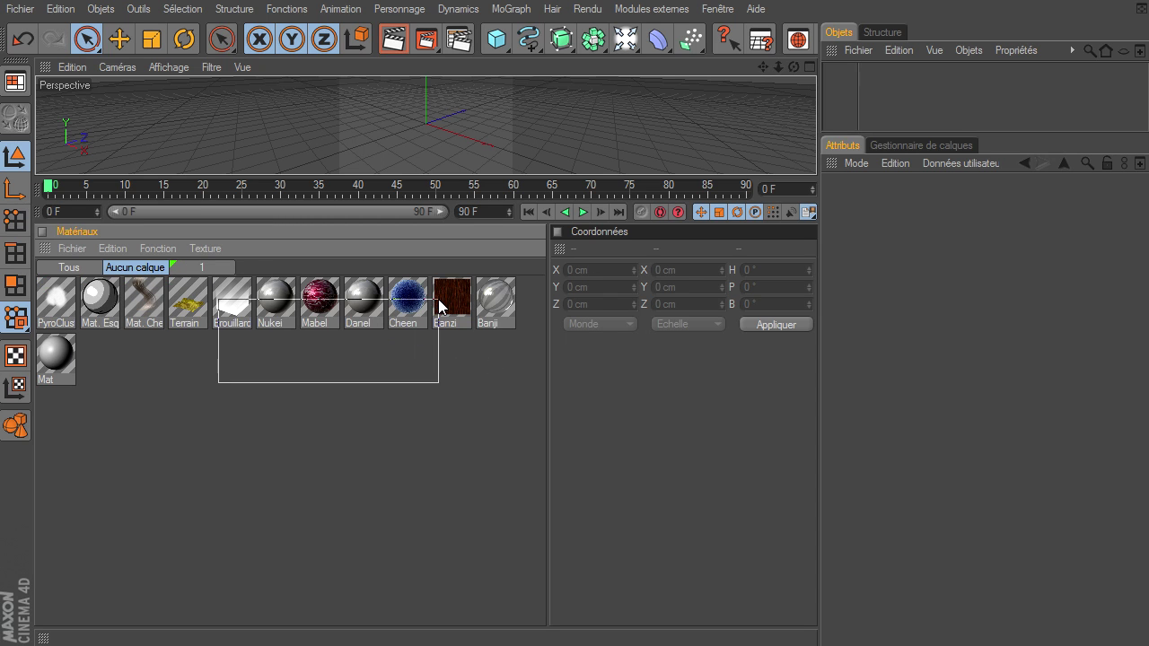
{"action": "right_click", "coordinate": [377, 298]}
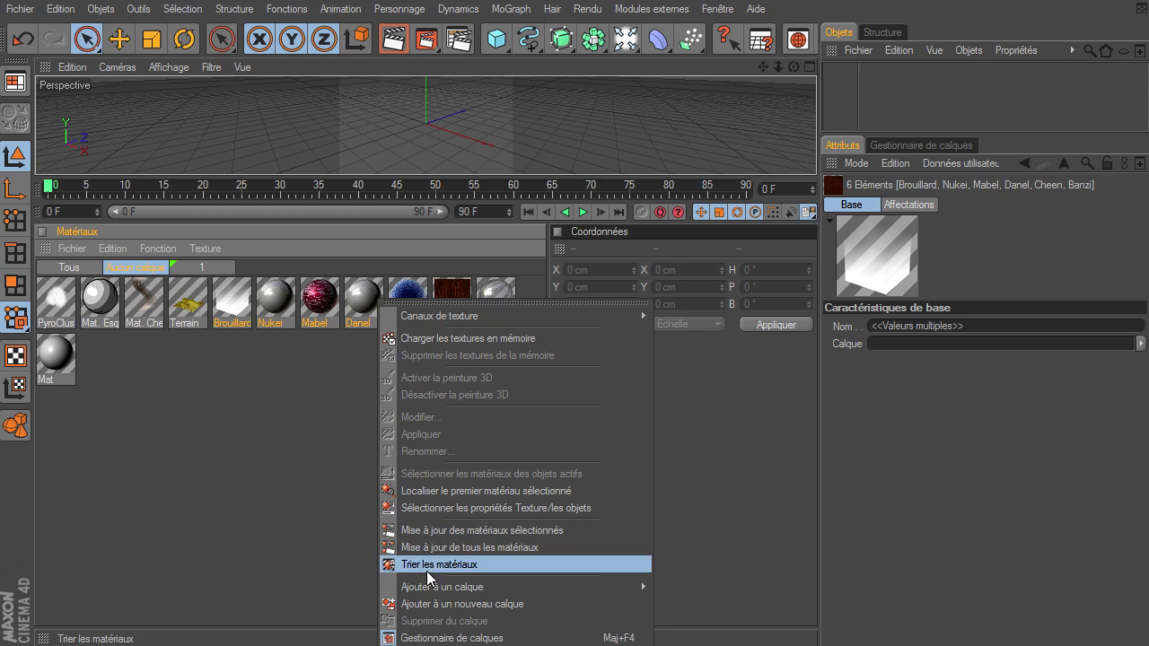
{"action": "left_click", "coordinate": [429, 607]}
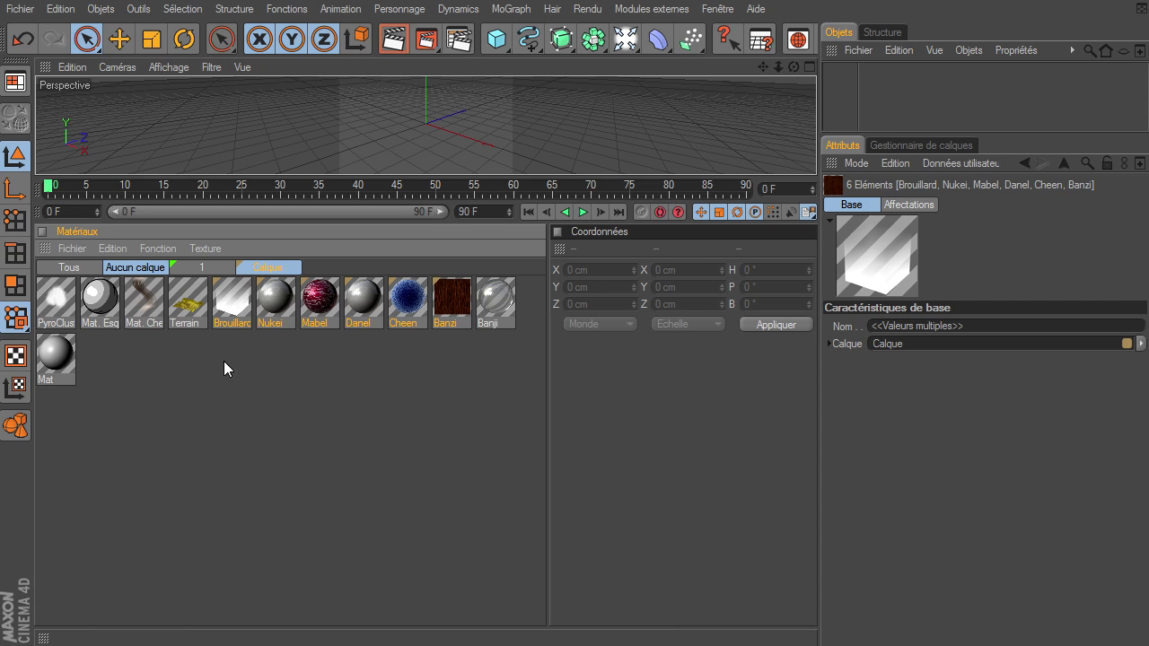
{"action": "double_click", "coordinate": [270, 269]}
{"action": "type", "text": "2"}
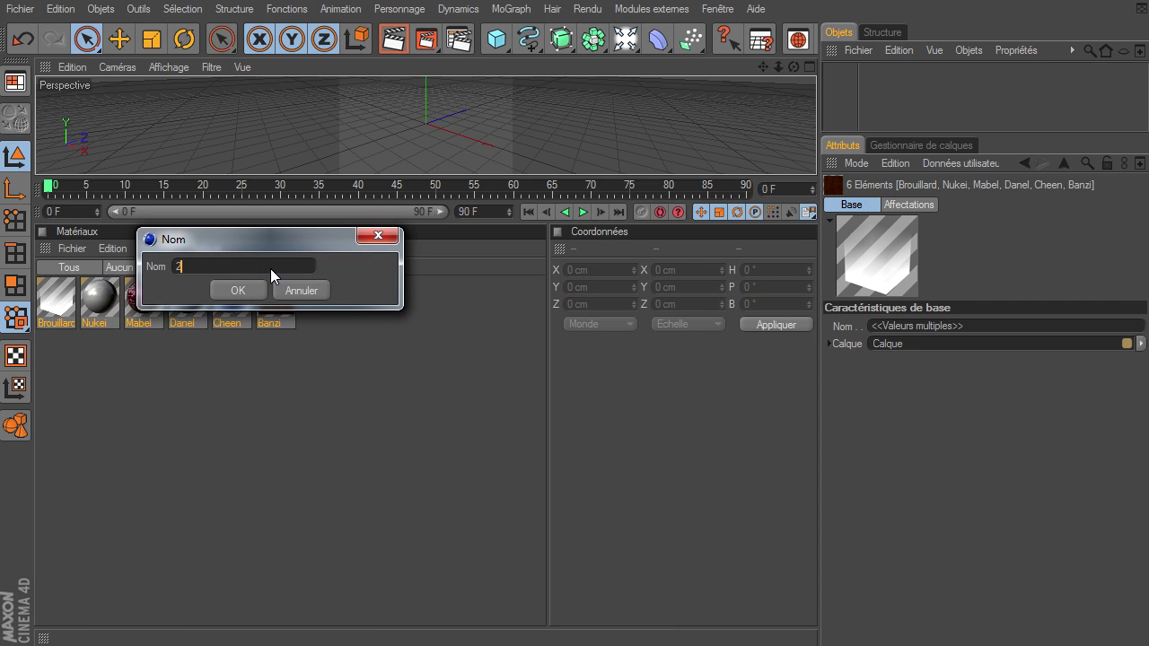
{"action": "key", "text": "Return"}
- Browse the layer 2, layer 1 and no-layer views, ending with all materials shown
{"action": "left_click", "coordinate": [161, 445]}
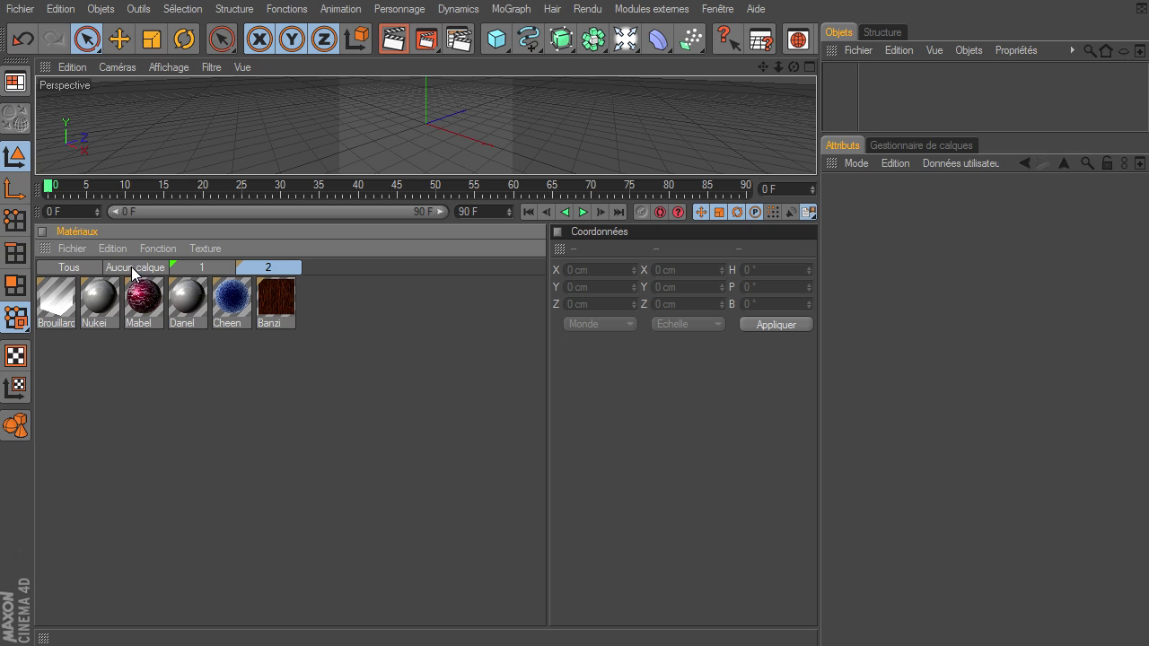
{"action": "left_click", "coordinate": [58, 268]}
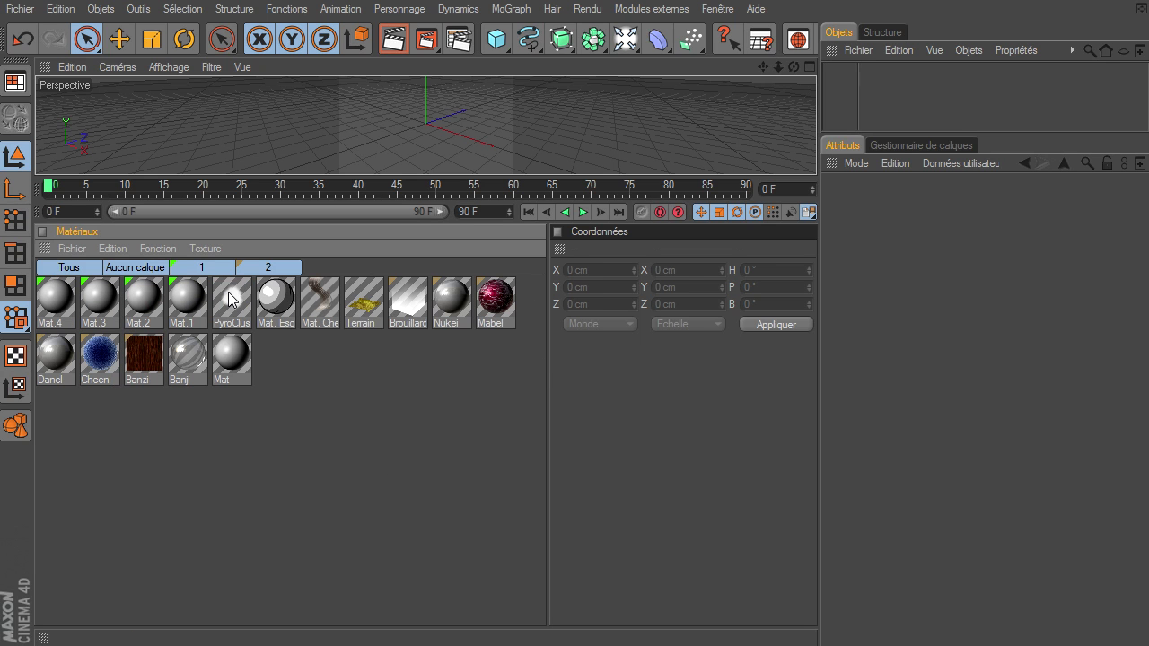
{"action": "left_click", "coordinate": [269, 268]}
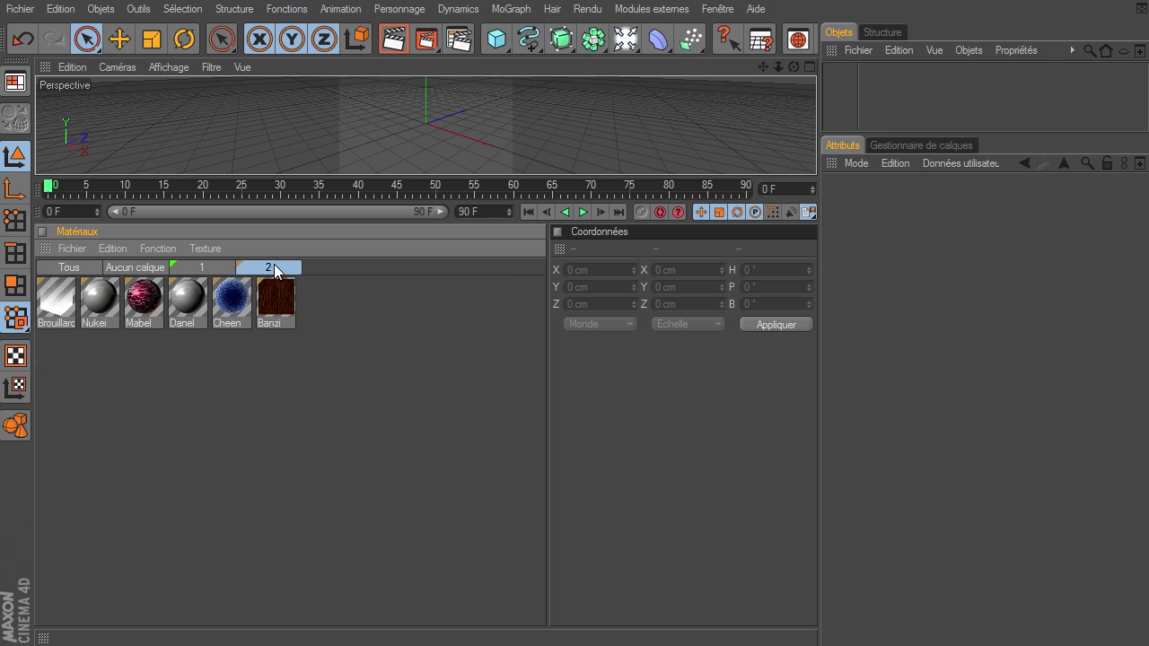
{"action": "left_click", "coordinate": [200, 267]}
{"action": "left_click", "coordinate": [120, 268]}
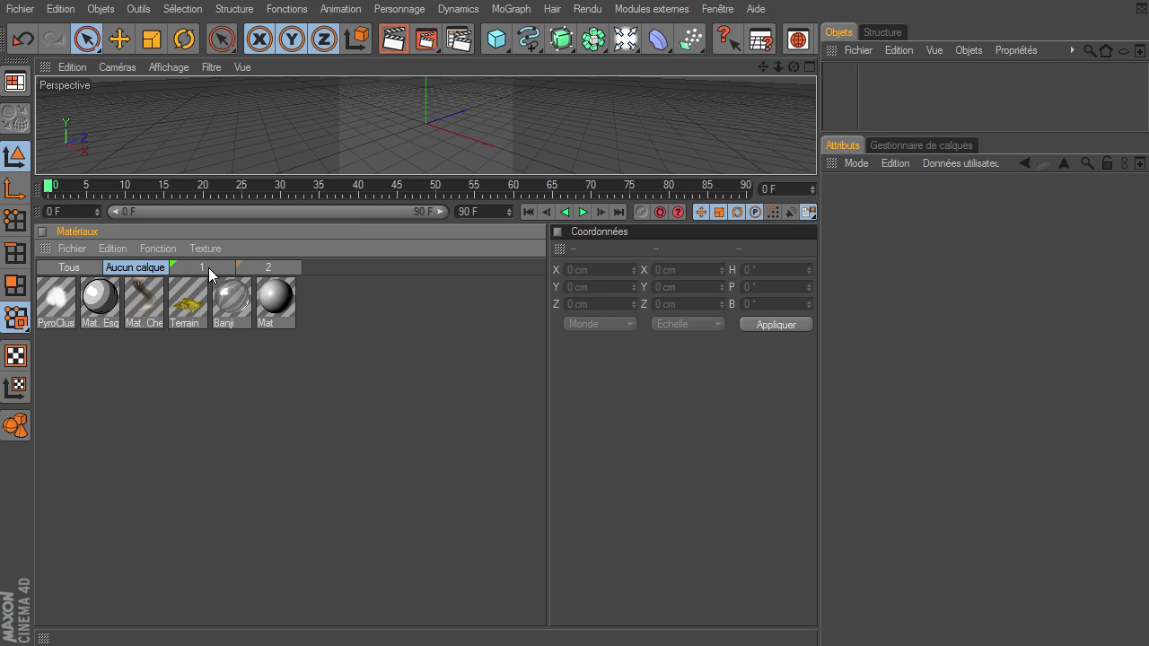
{"action": "left_click", "coordinate": [261, 268]}
{"action": "left_click", "coordinate": [60, 269]}
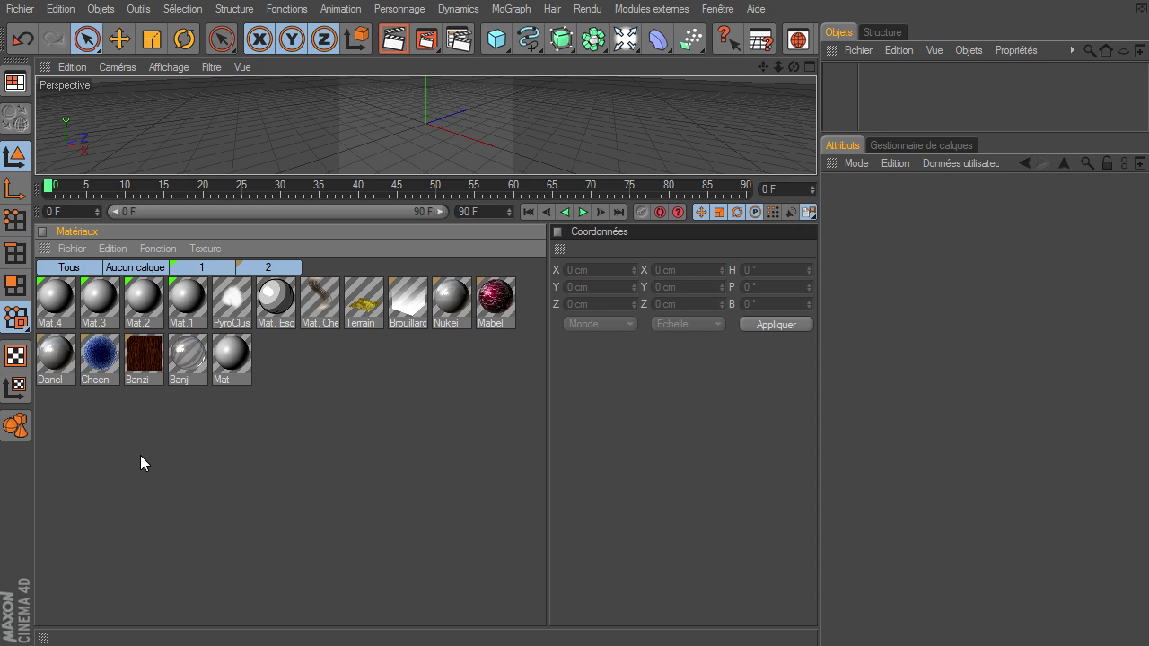
{"action": "left_click", "coordinate": [184, 356]}
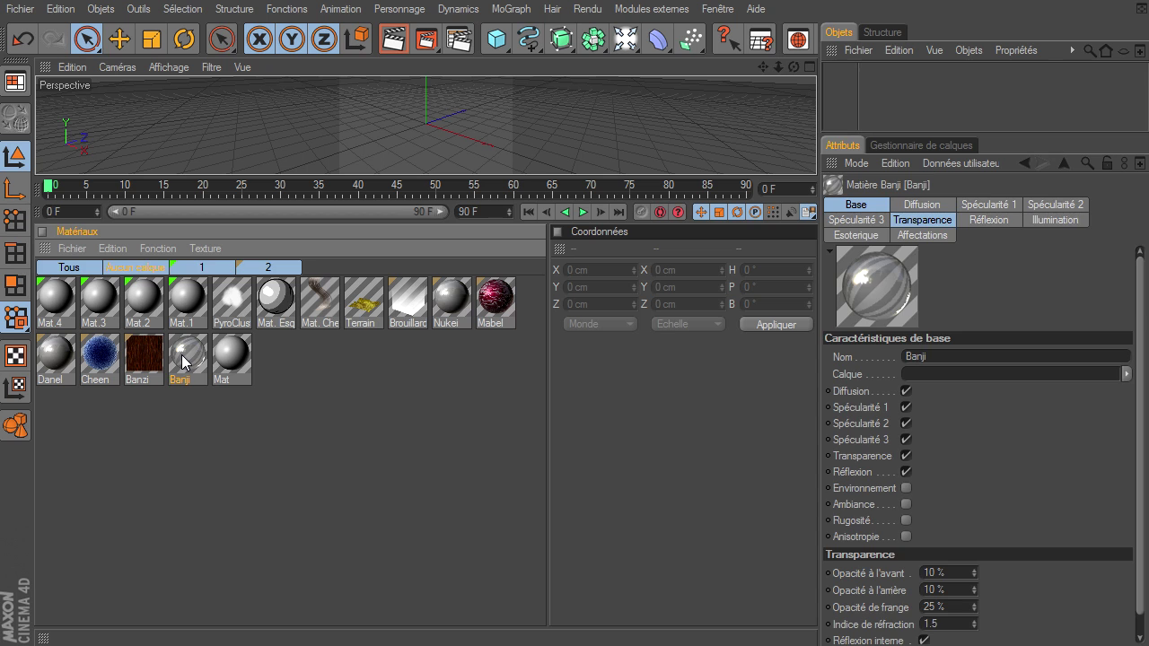
{"action": "left_click", "coordinate": [61, 243]}
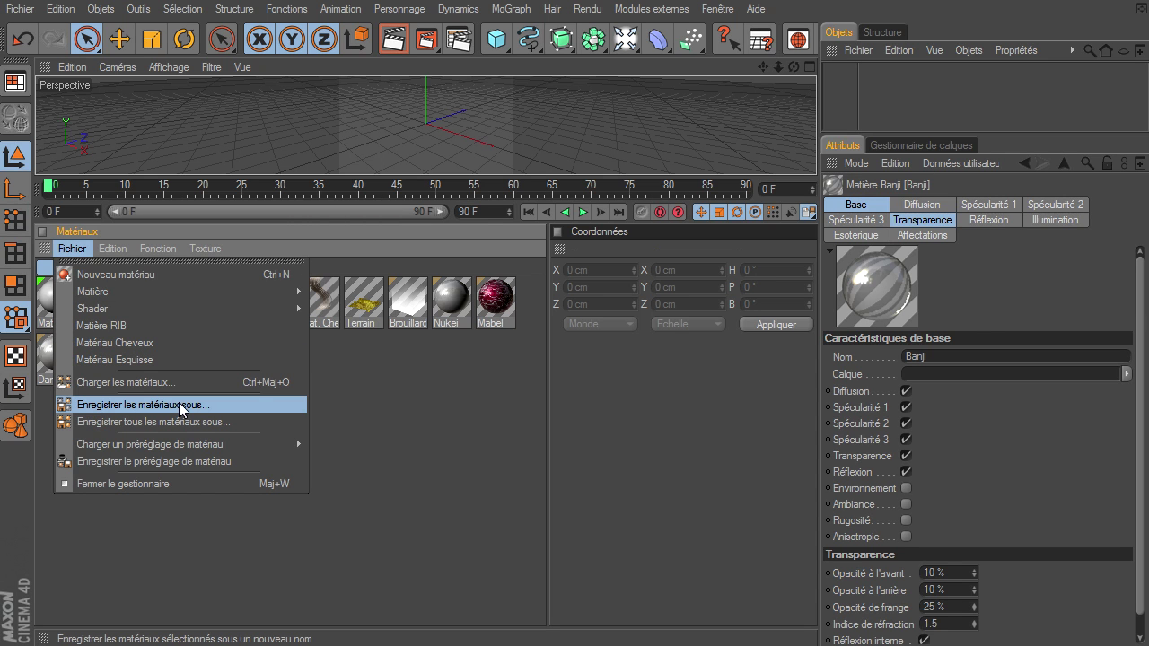
{"action": "left_click", "coordinate": [391, 401]}
{"action": "left_click_drag", "start_coordinate": [288, 365], "coordinate": [85, 412]}
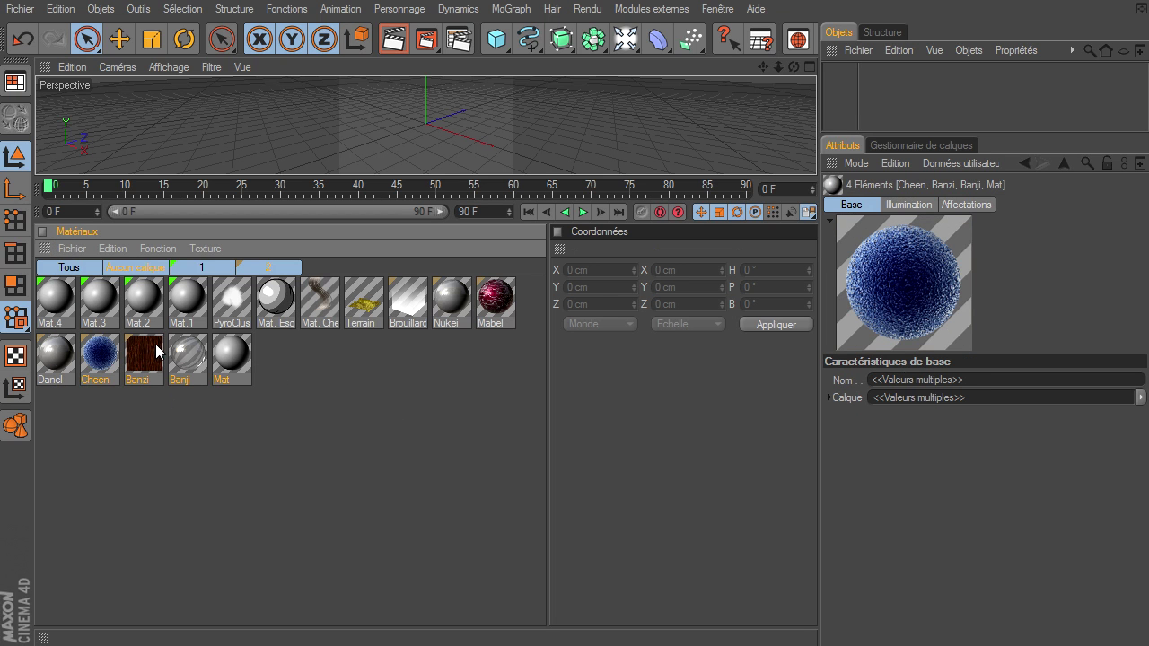
{"action": "left_click", "coordinate": [71, 249]}
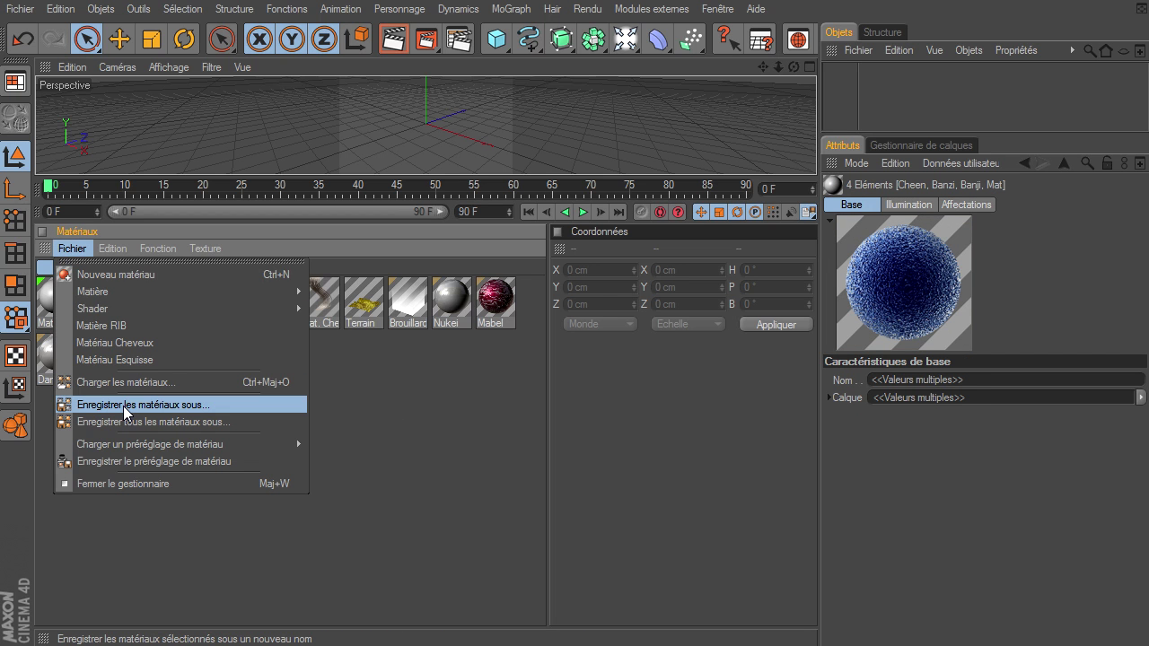
{"action": "left_click", "coordinate": [125, 410]}
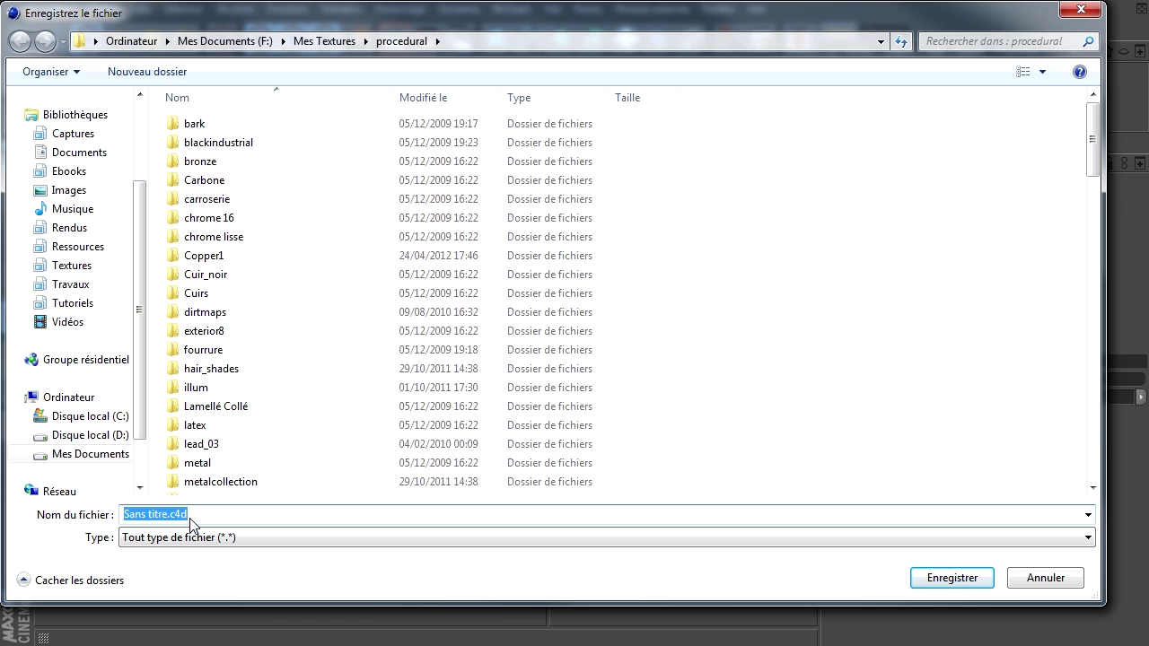
{"action": "left_click", "coordinate": [1016, 583]}
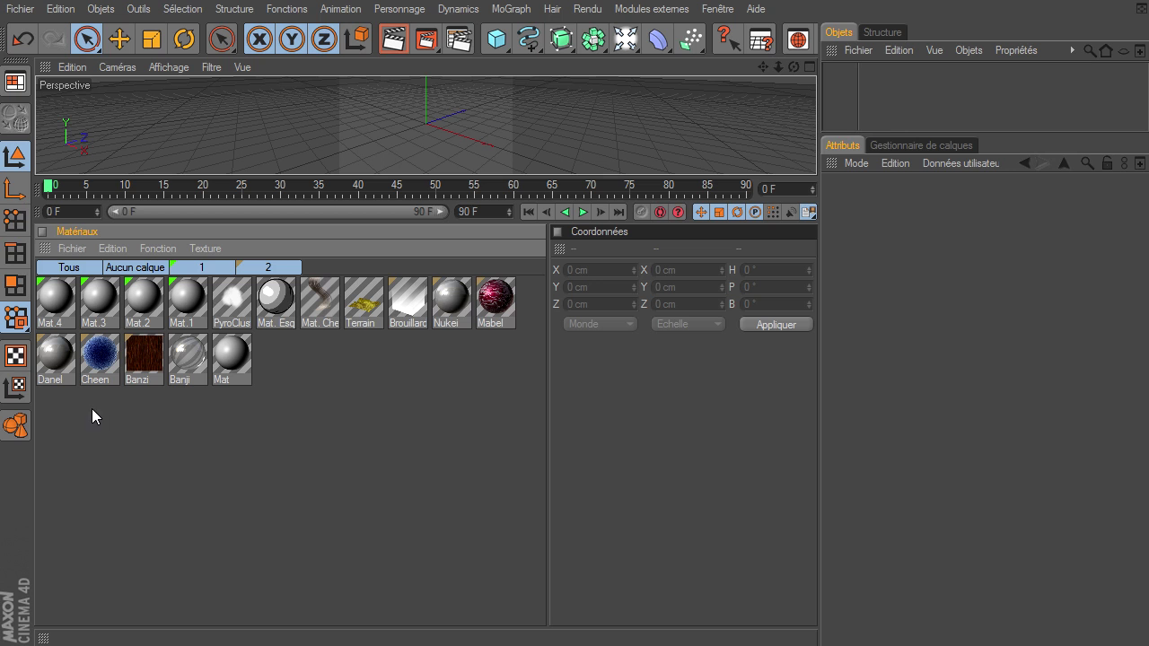
{"action": "left_click", "coordinate": [77, 249]}
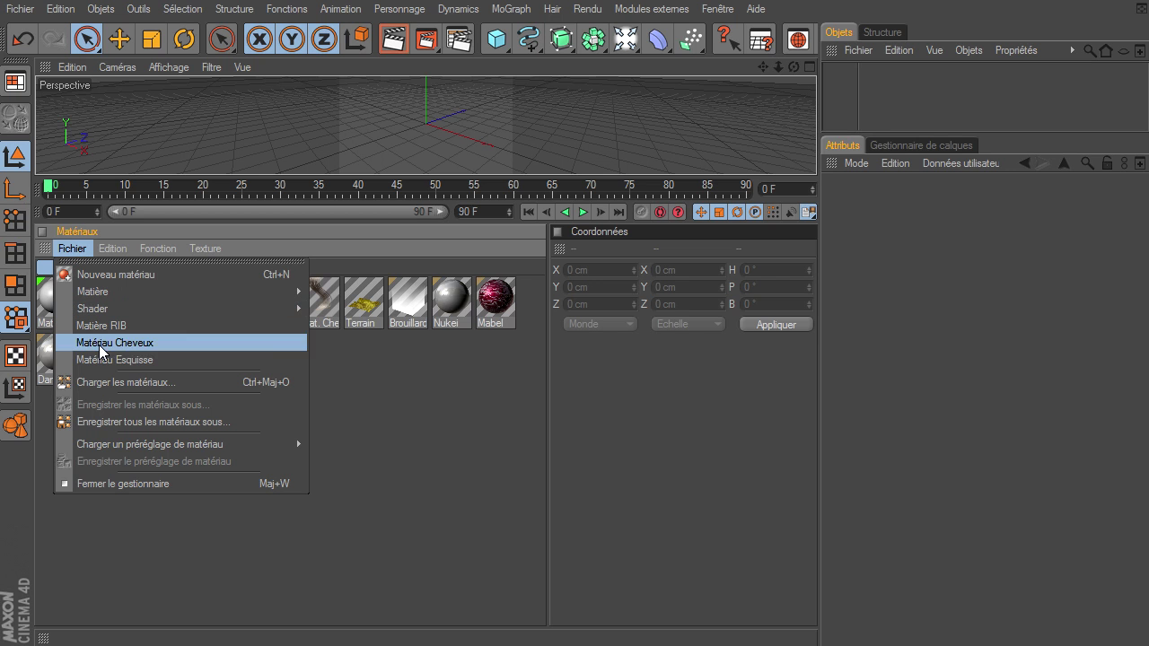
{"action": "left_click", "coordinate": [197, 422]}
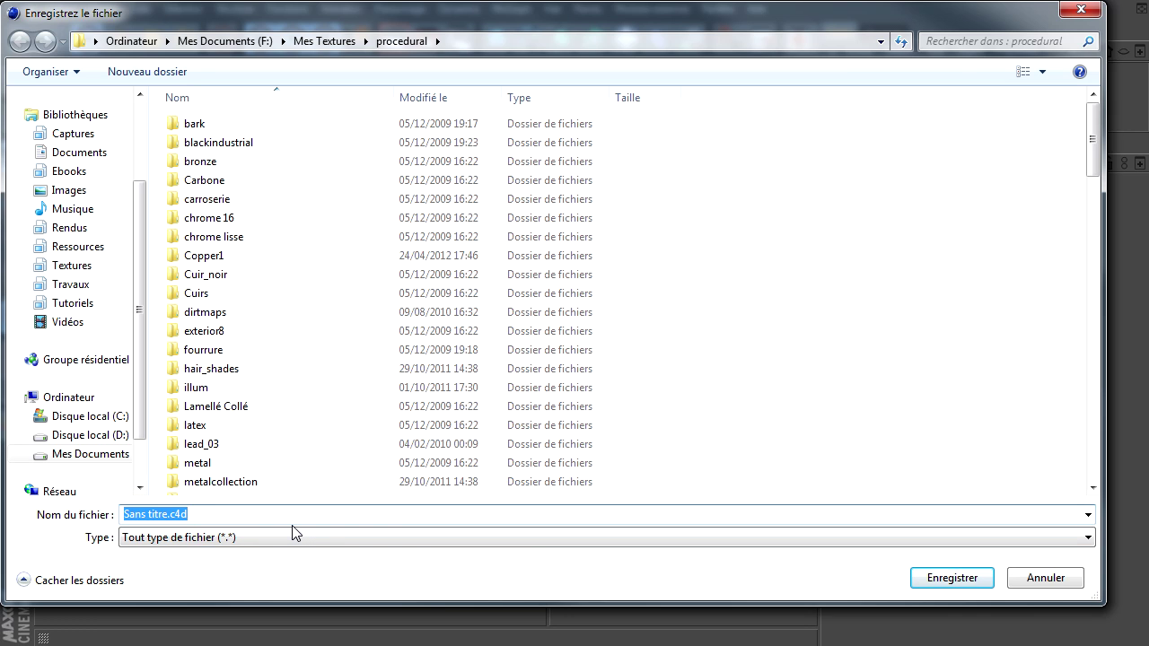
{"action": "left_click", "coordinate": [1046, 580]}
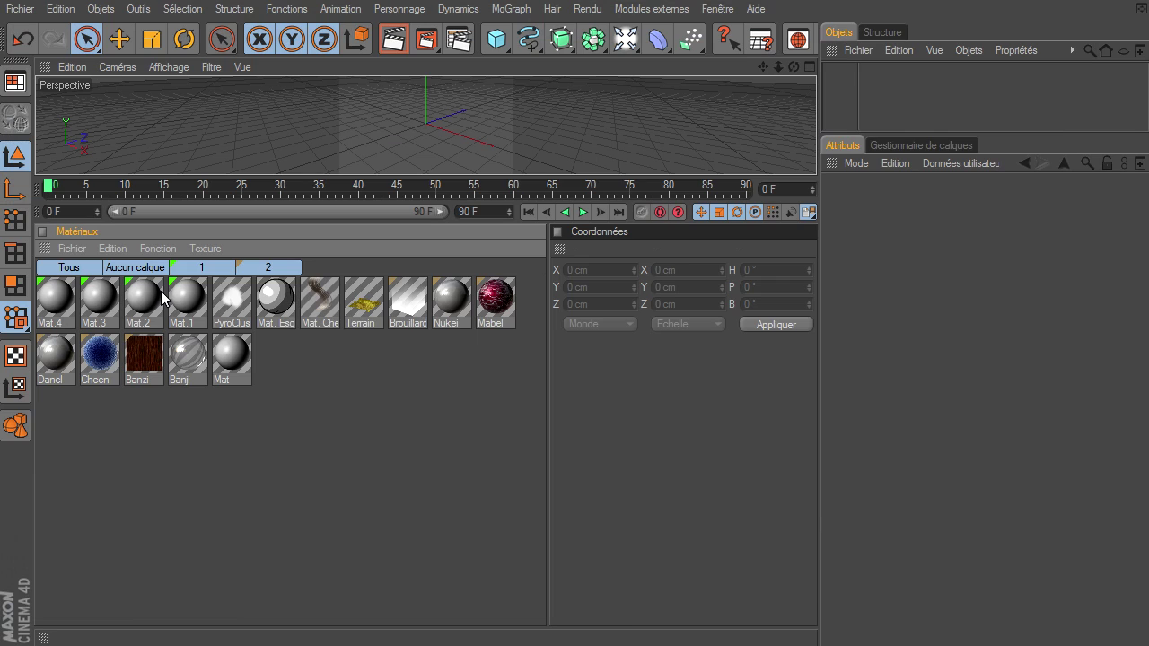
- Close all projects without saving and make the perspective viewport taller
{"action": "left_click", "coordinate": [19, 9]}
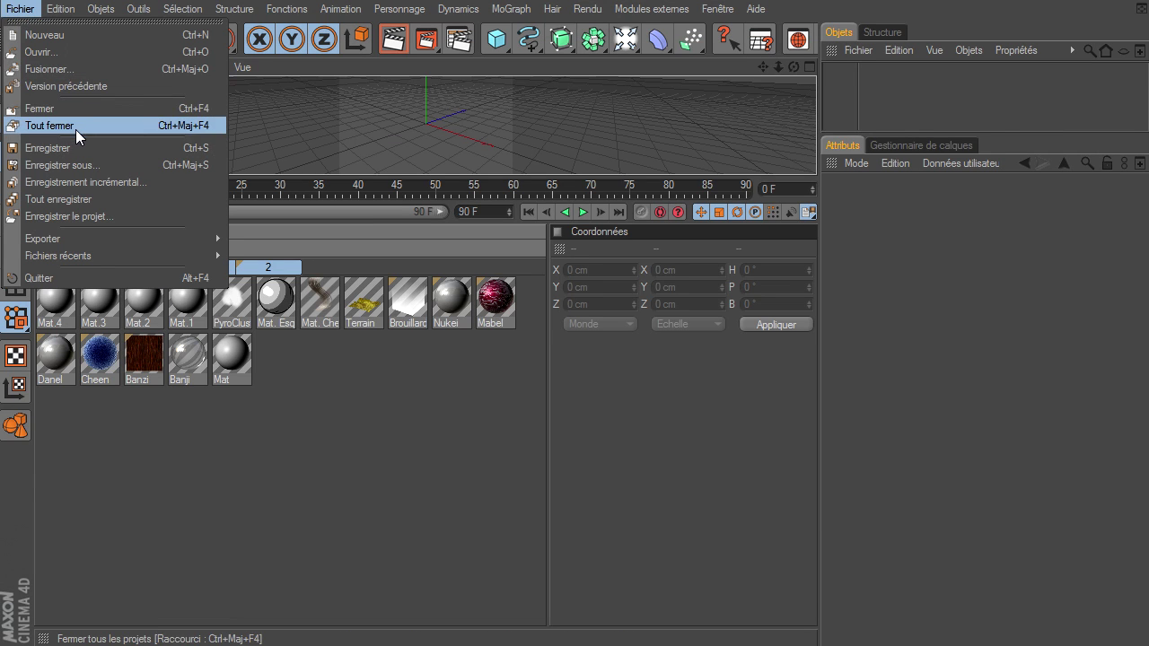
{"action": "left_click", "coordinate": [75, 129]}
{"action": "left_click", "coordinate": [936, 510]}
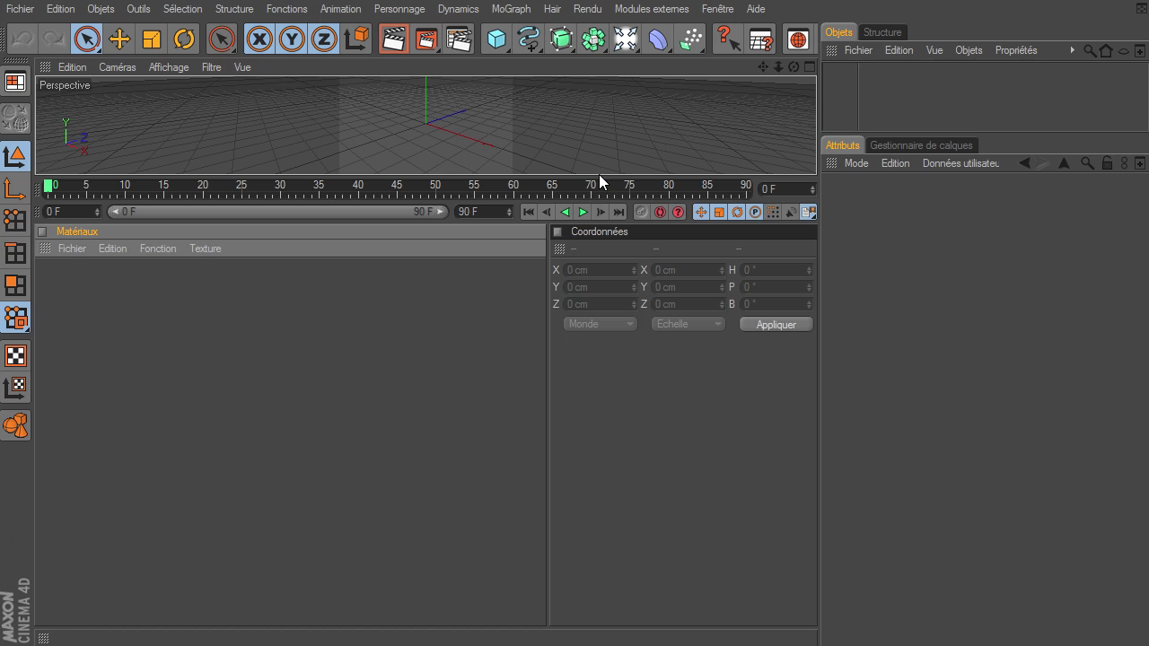
{"action": "left_click_drag", "start_coordinate": [598, 175], "coordinate": [575, 299]}
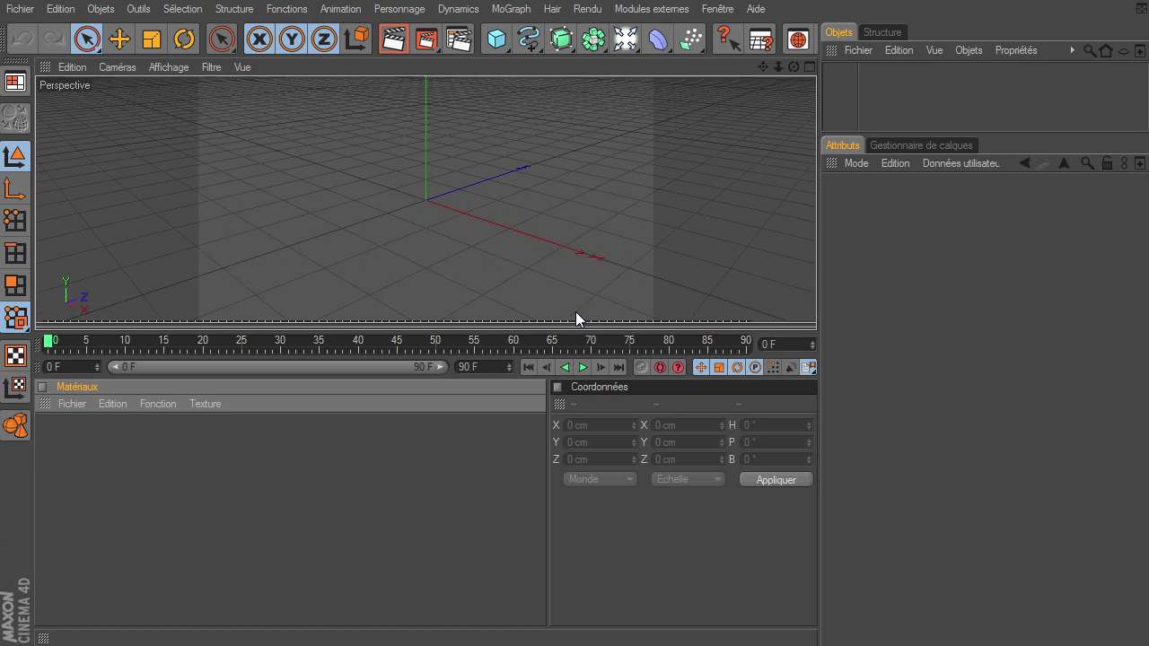
{"action": "left_click", "coordinate": [67, 370]}
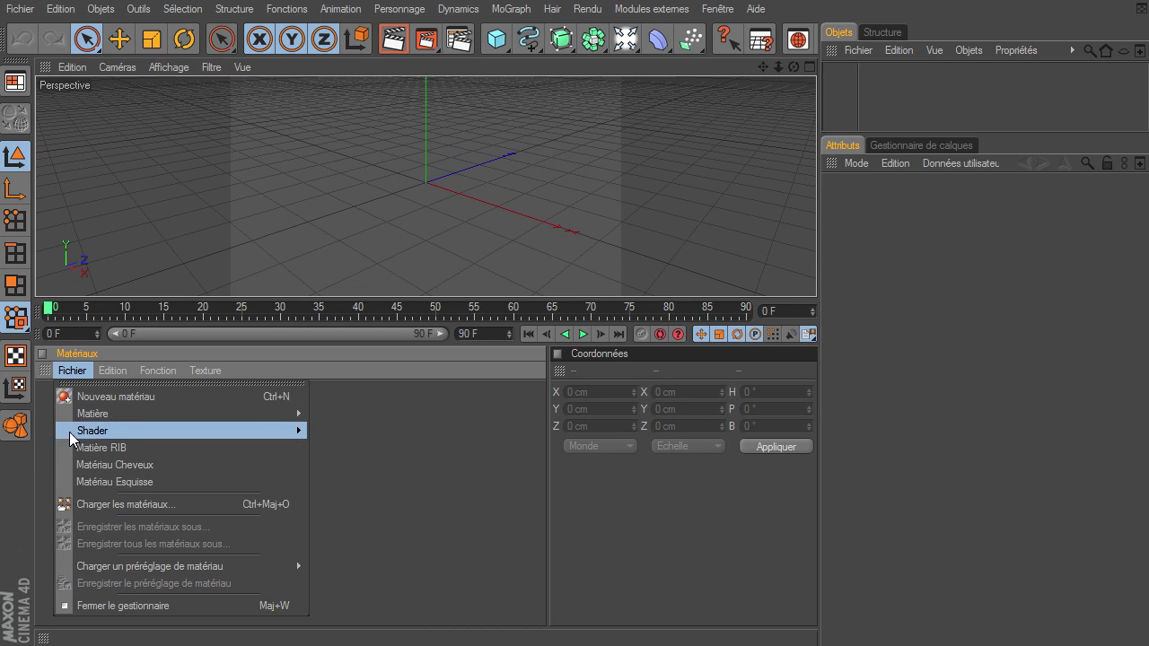
- Load materials from the banque_de_materiaux.c4d library file into the Material Manager
{"action": "left_click", "coordinate": [72, 506]}
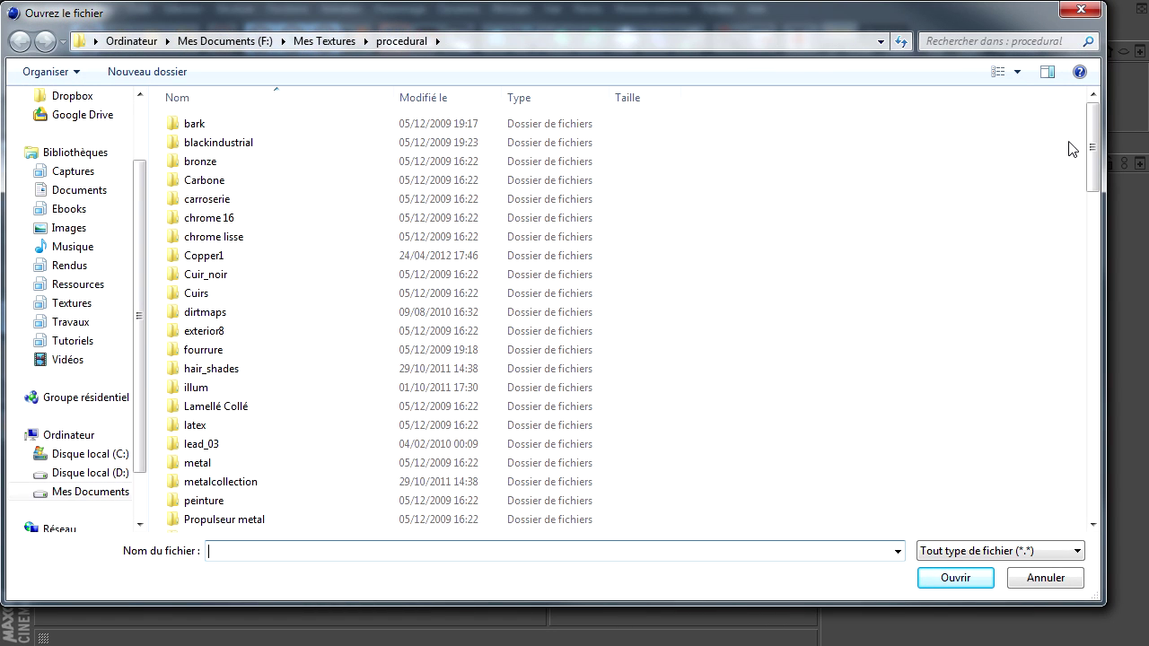
{"action": "left_click_drag", "start_coordinate": [1091, 166], "coordinate": [1090, 212]}
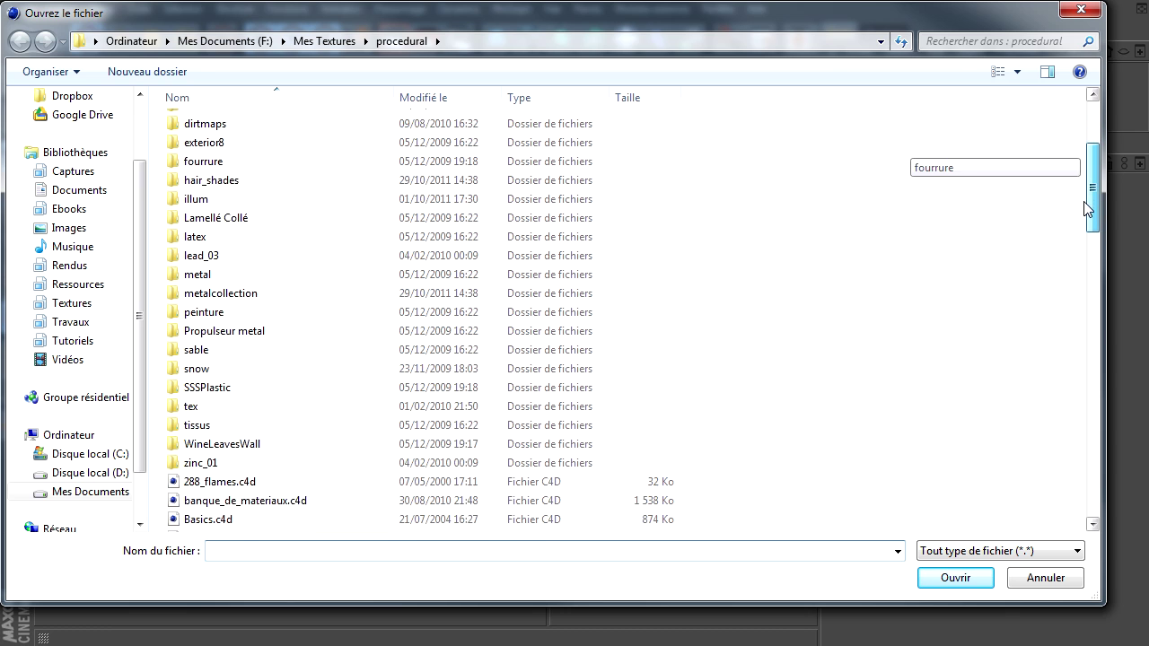
{"action": "left_click", "coordinate": [363, 467]}
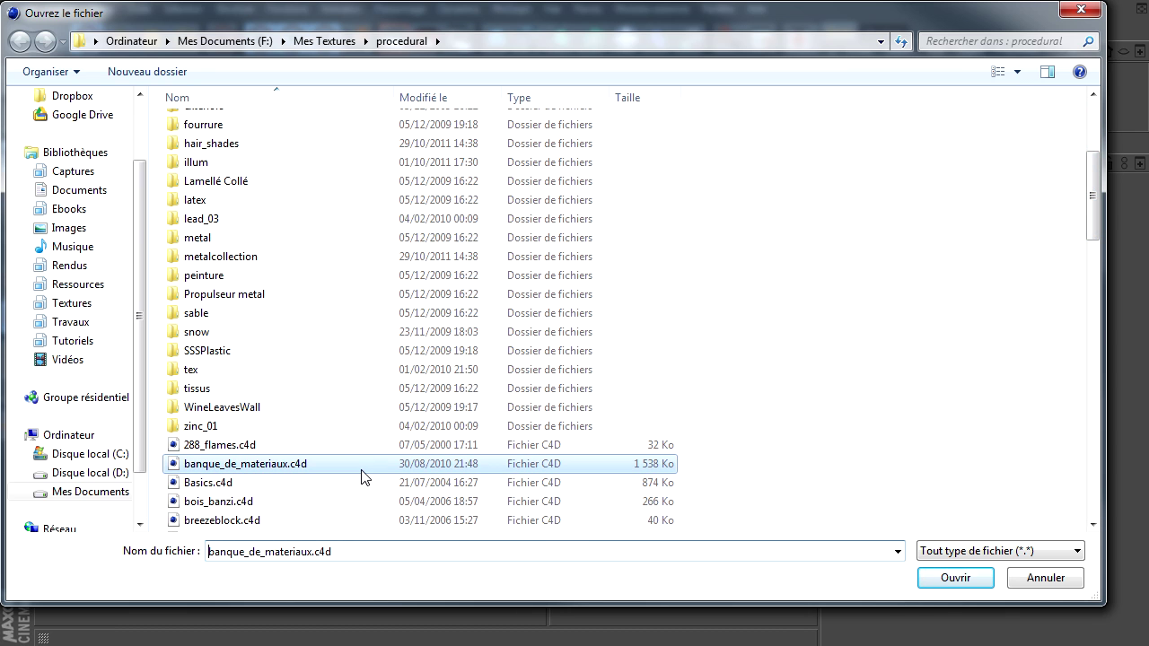
{"action": "left_click", "coordinate": [939, 575]}
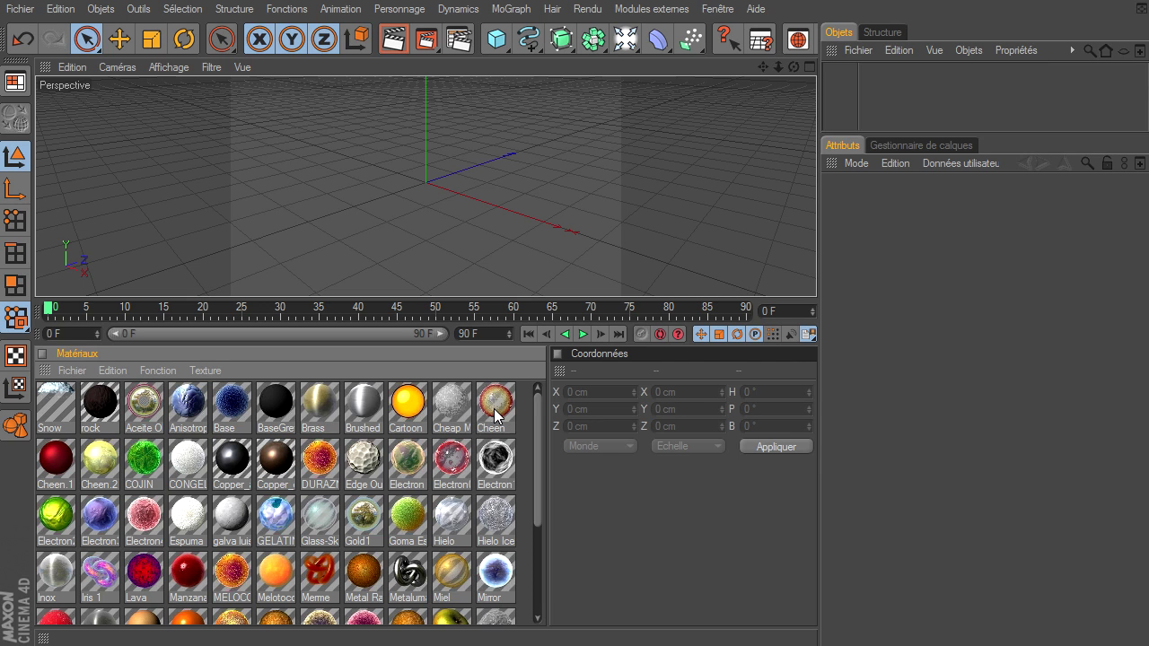
- Inspect the rock, Aceite Oliva, Cartoon, cheap matte, Cheen, Electron1 and Electron0 materials
{"action": "left_click", "coordinate": [99, 404]}
{"action": "left_click", "coordinate": [162, 407]}
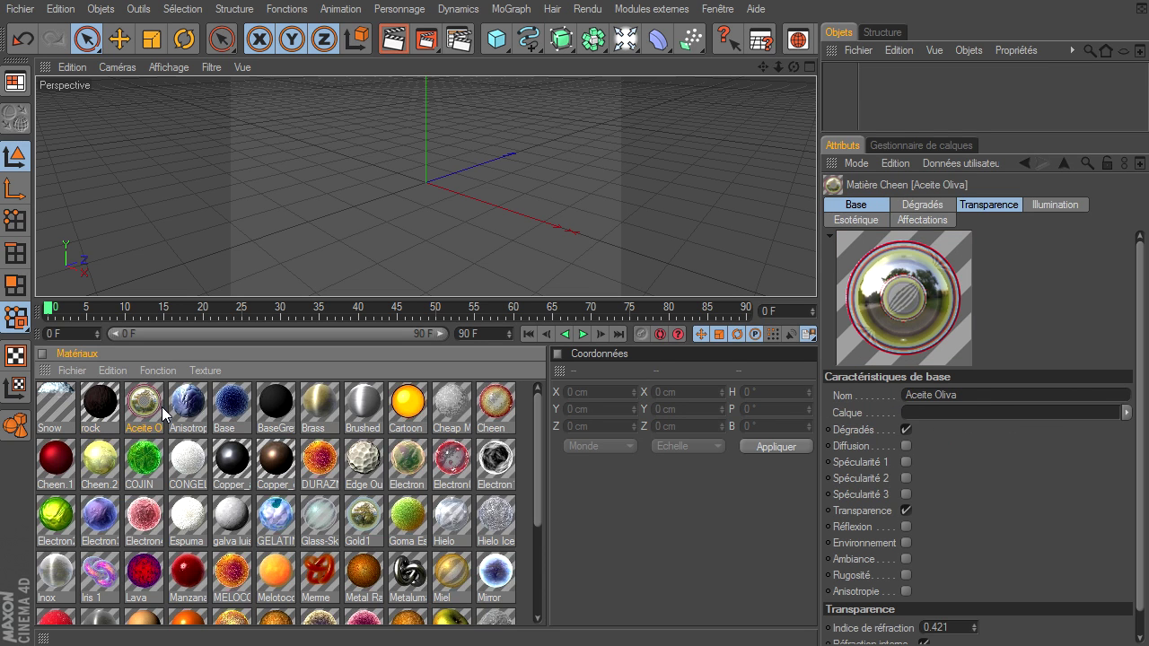
{"action": "left_click", "coordinate": [407, 406]}
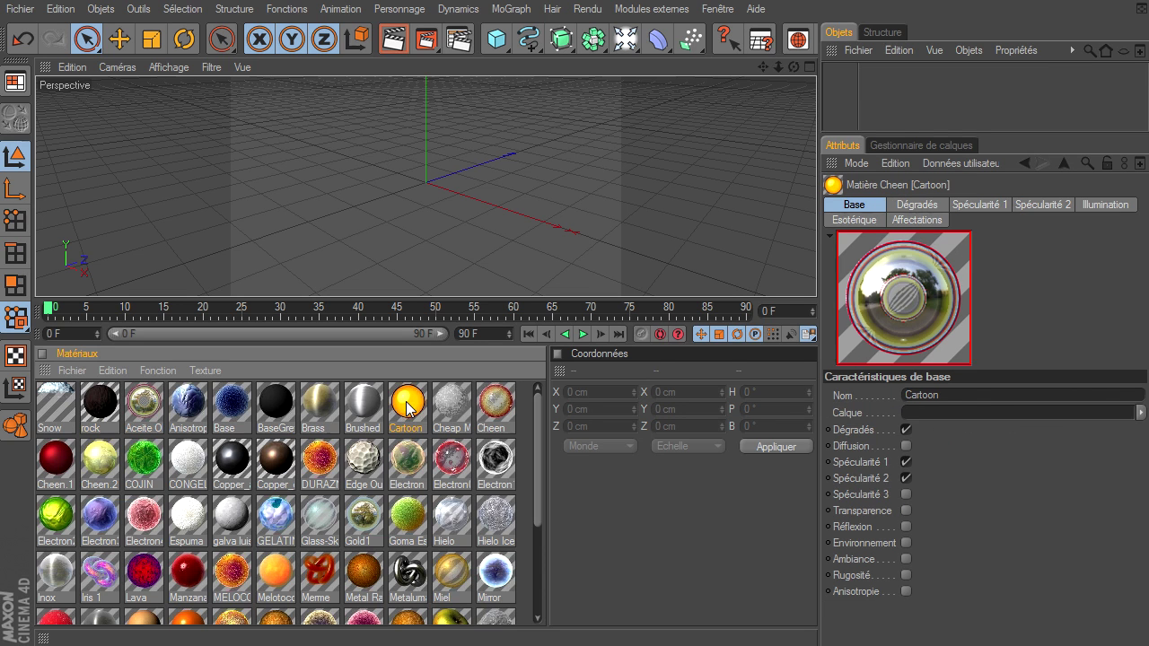
{"action": "left_click", "coordinate": [451, 406]}
{"action": "left_click", "coordinate": [495, 415]}
{"action": "left_click", "coordinate": [499, 459]}
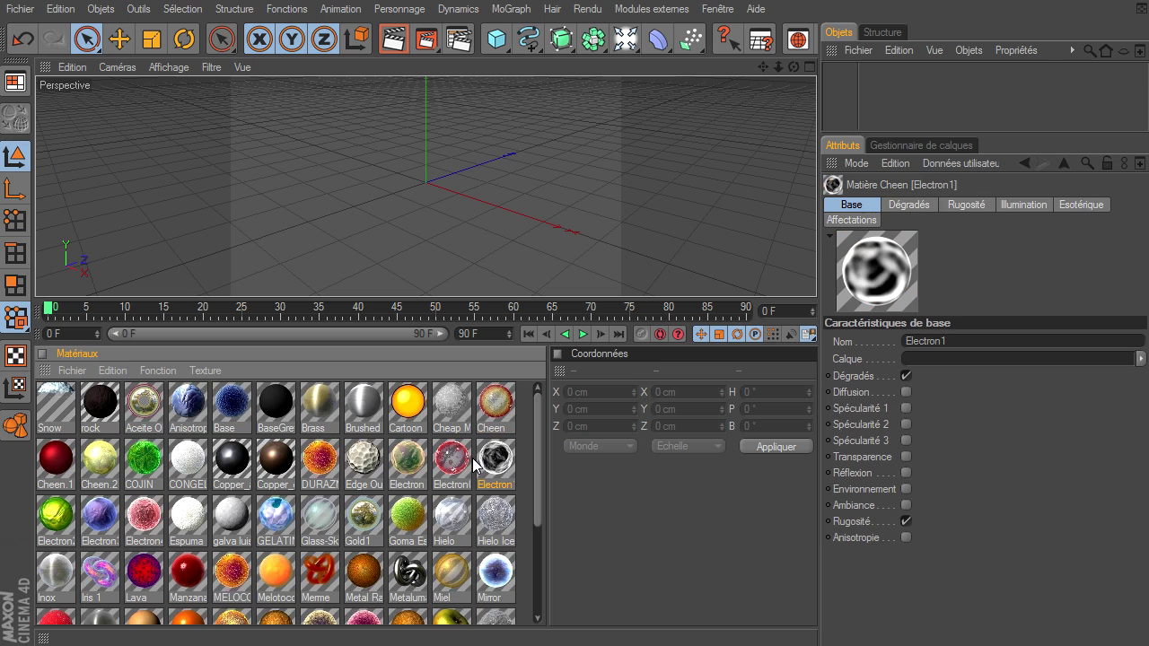
{"action": "left_click", "coordinate": [454, 462]}
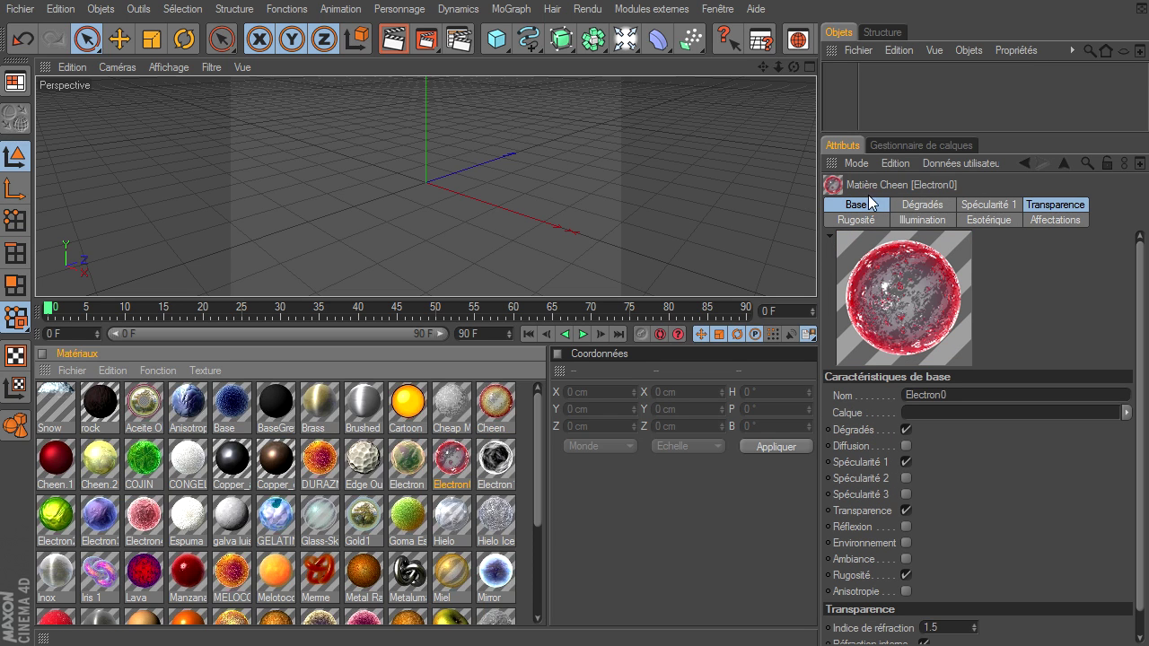
- Inspect Copper_alu, Copper_cuivre and Metaluma, then scroll down and select wood5
{"action": "left_click", "coordinate": [233, 463]}
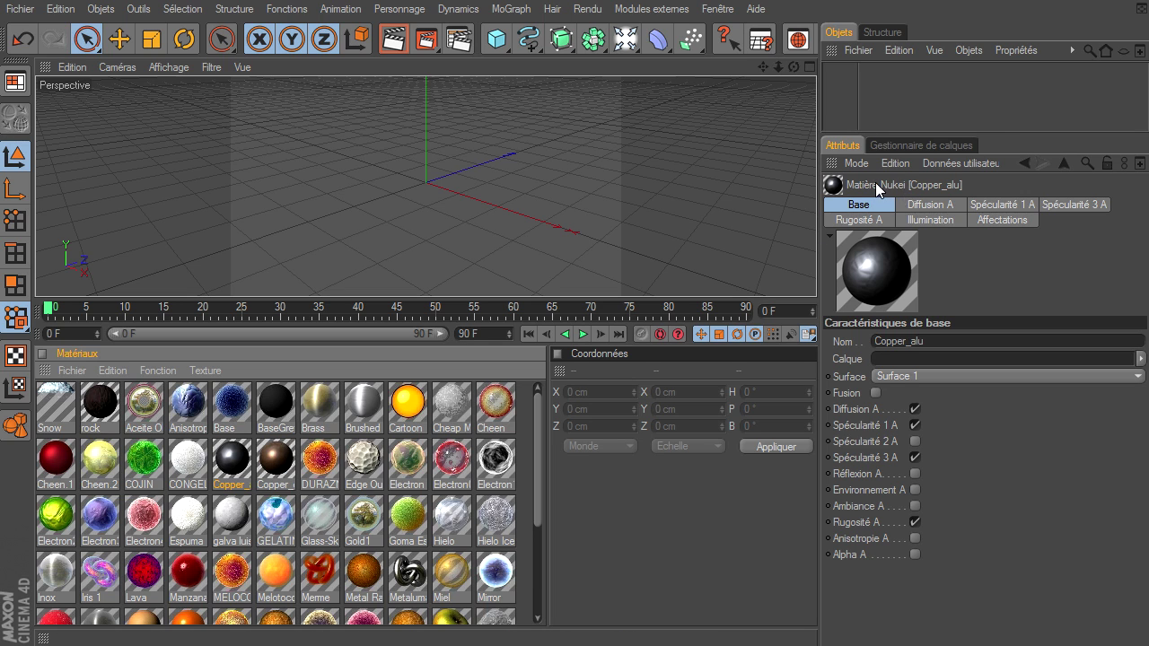
{"action": "left_click", "coordinate": [275, 458]}
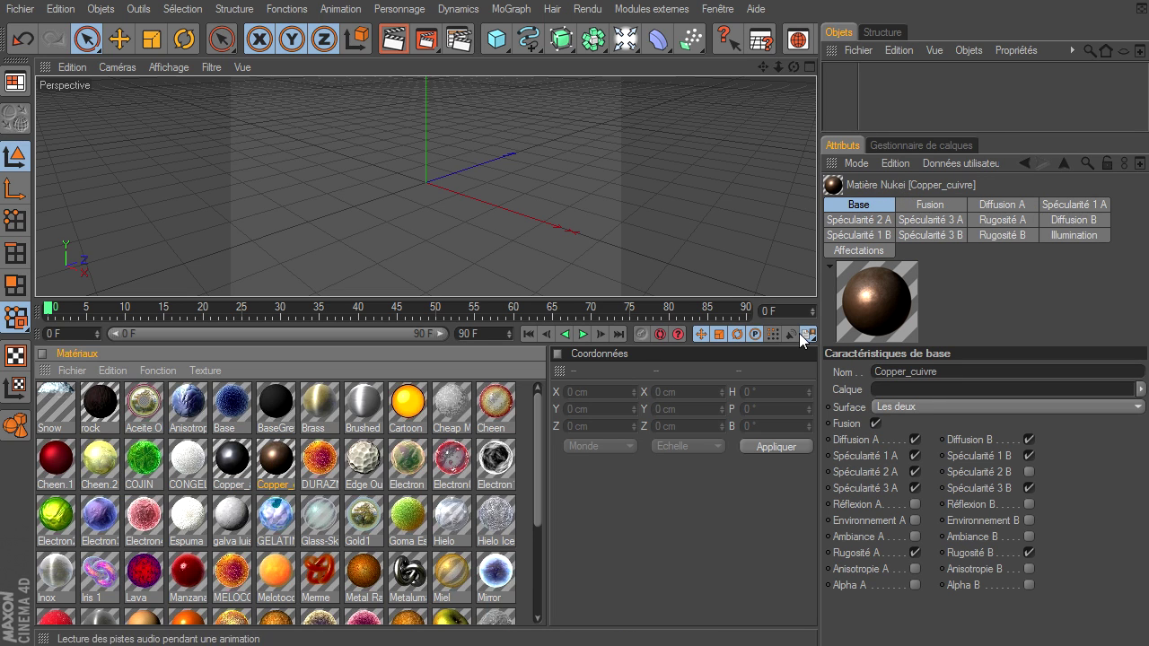
{"action": "left_click", "coordinate": [243, 473]}
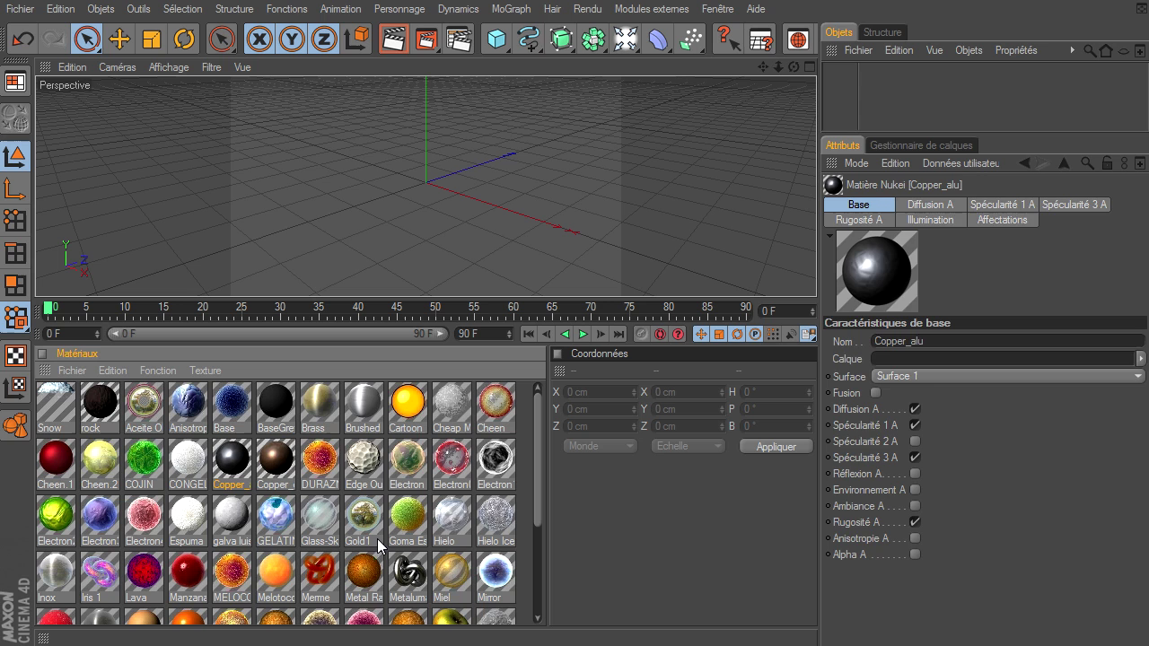
{"action": "left_click", "coordinate": [409, 574]}
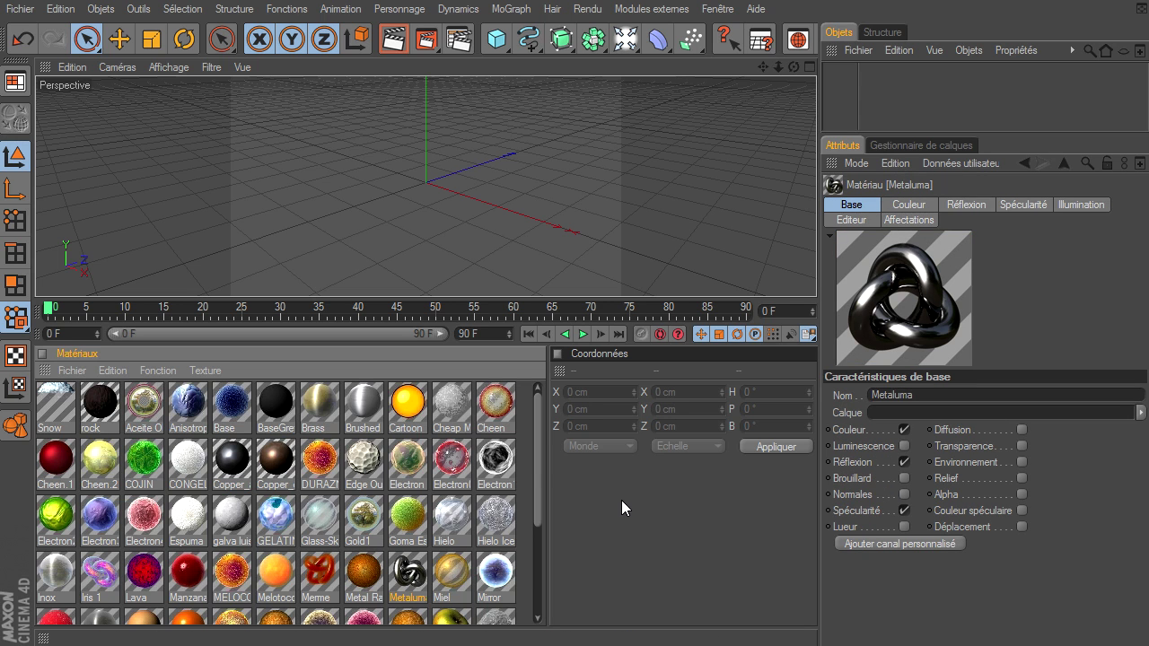
{"action": "left_click_drag", "start_coordinate": [536, 460], "coordinate": [525, 550]}
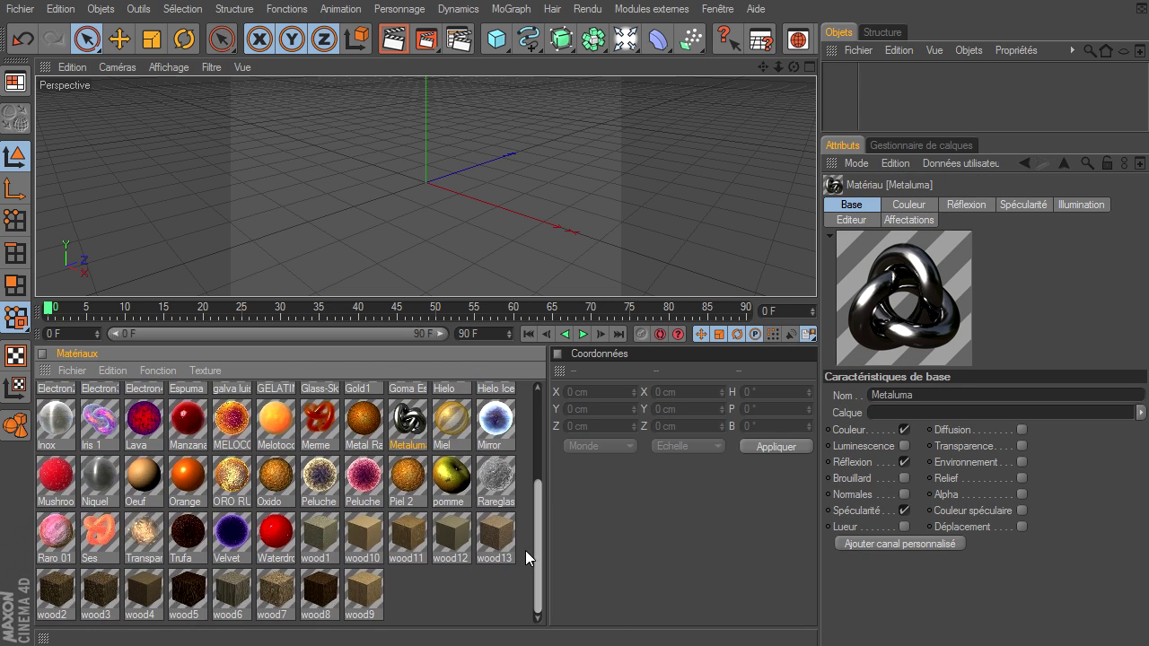
{"action": "left_click", "coordinate": [195, 590]}
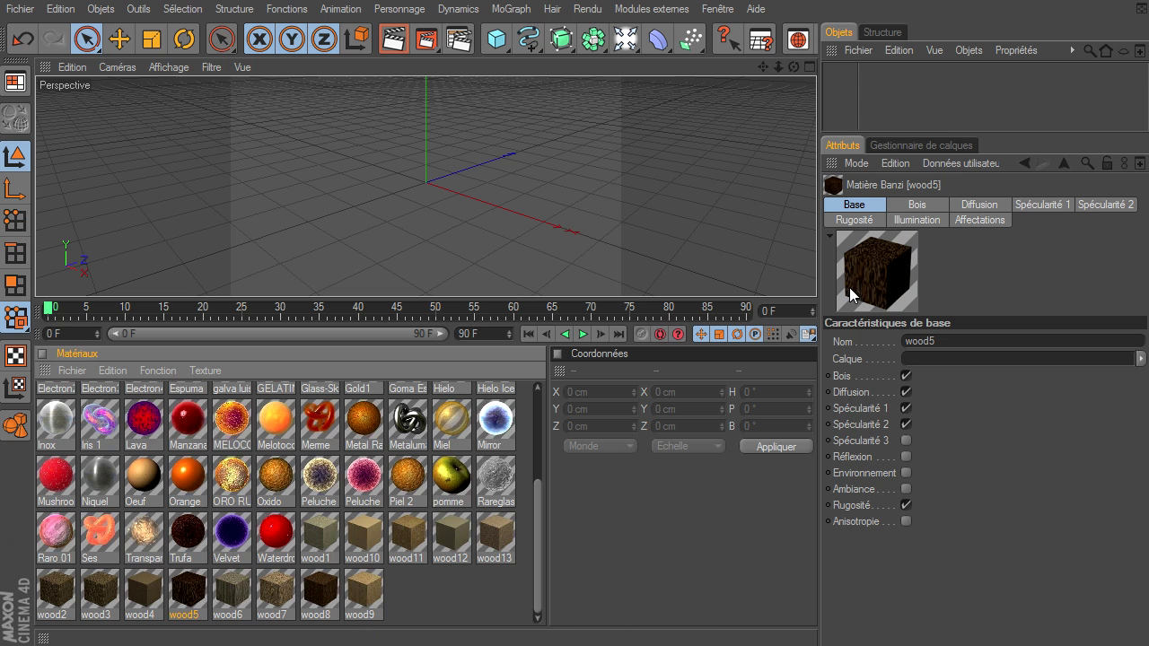
- Set wood5's editor preview to a very large flat Plan swatch, then close the editor
{"action": "double_click", "coordinate": [195, 602]}
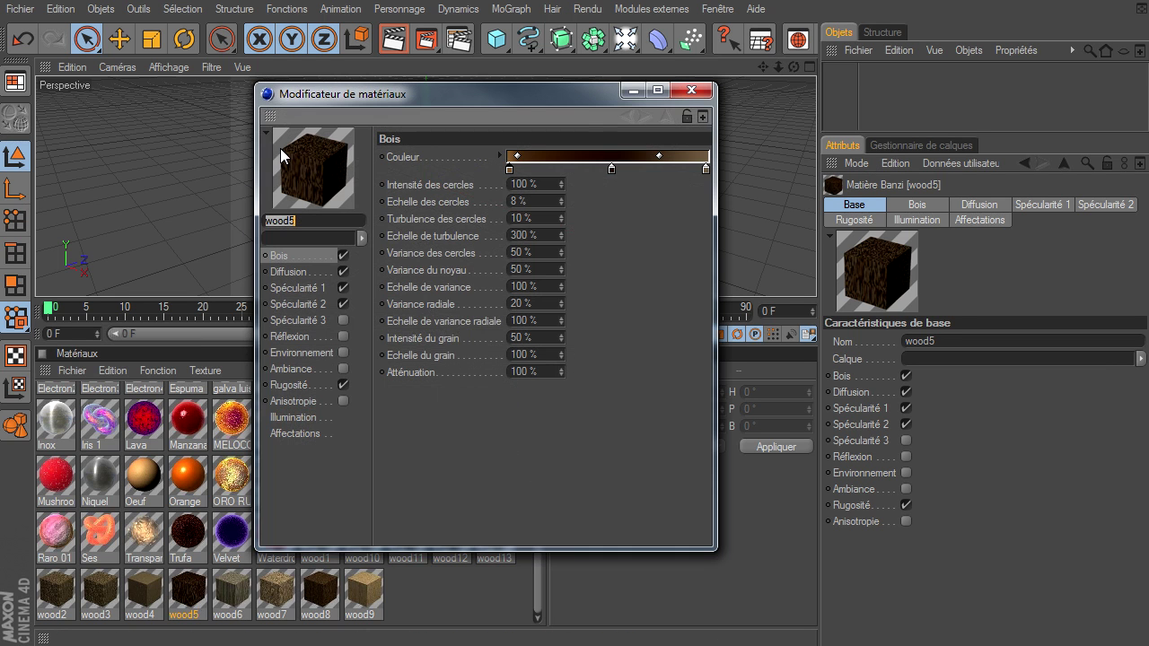
{"action": "right_click", "coordinate": [314, 155]}
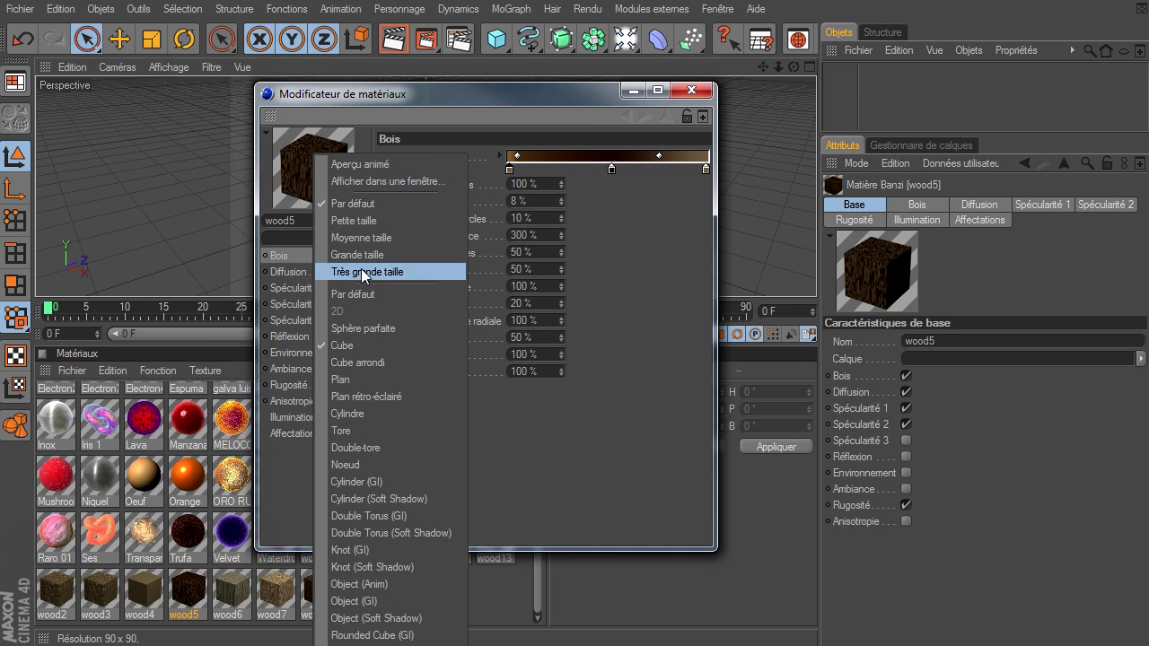
{"action": "left_click", "coordinate": [366, 272]}
{"action": "right_click", "coordinate": [360, 196]}
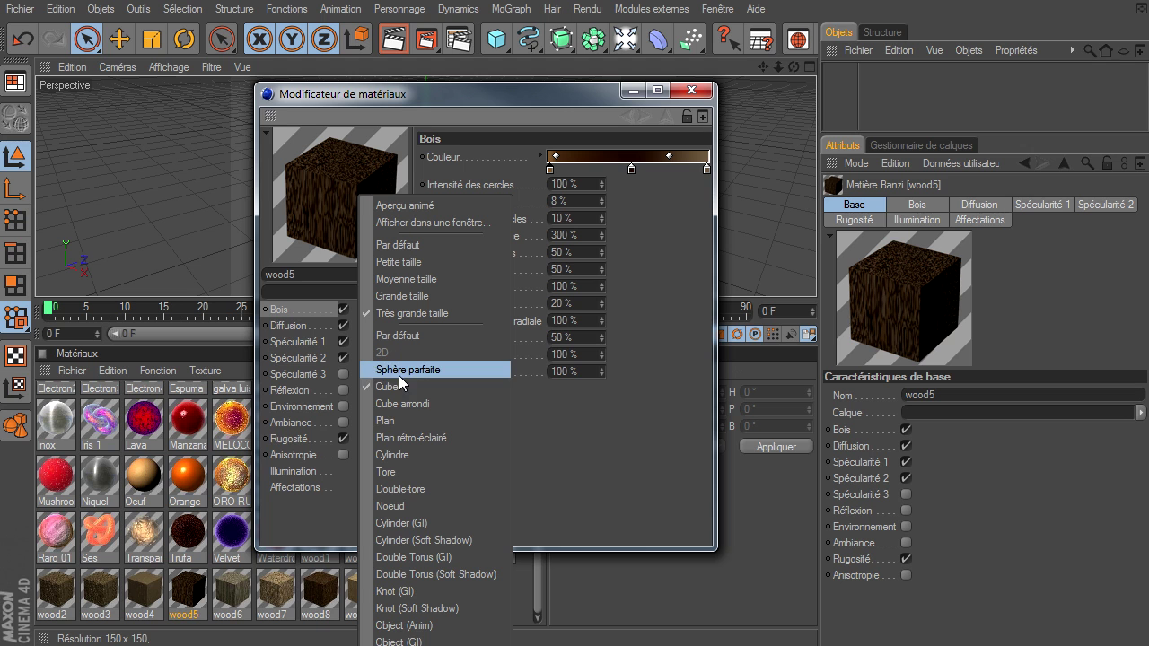
{"action": "left_click", "coordinate": [408, 421]}
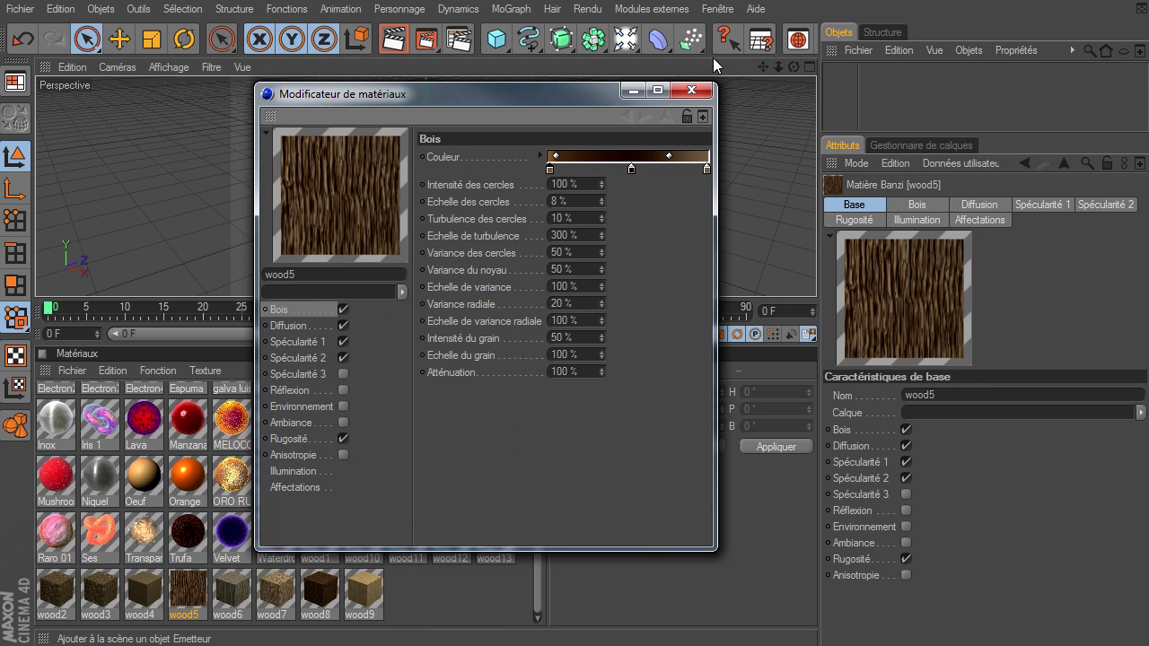
{"action": "left_click", "coordinate": [698, 91]}
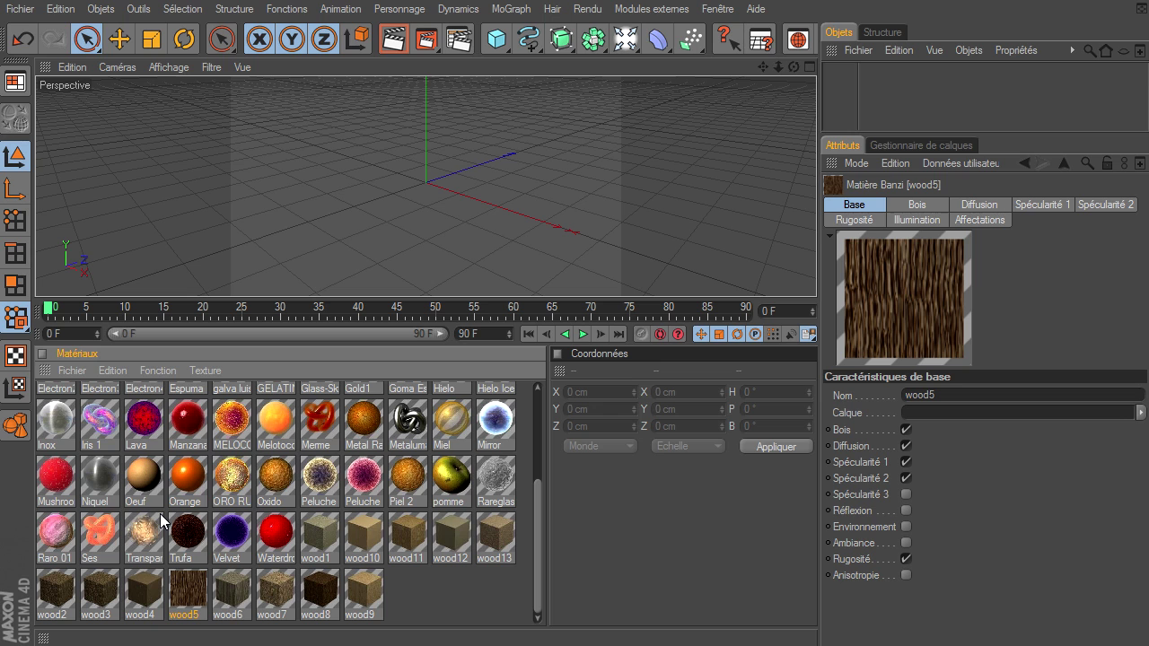
- Browse the Fichier menus without choosing anything, scroll the list to the top, and open Fonction
{"action": "left_click", "coordinate": [19, 10]}
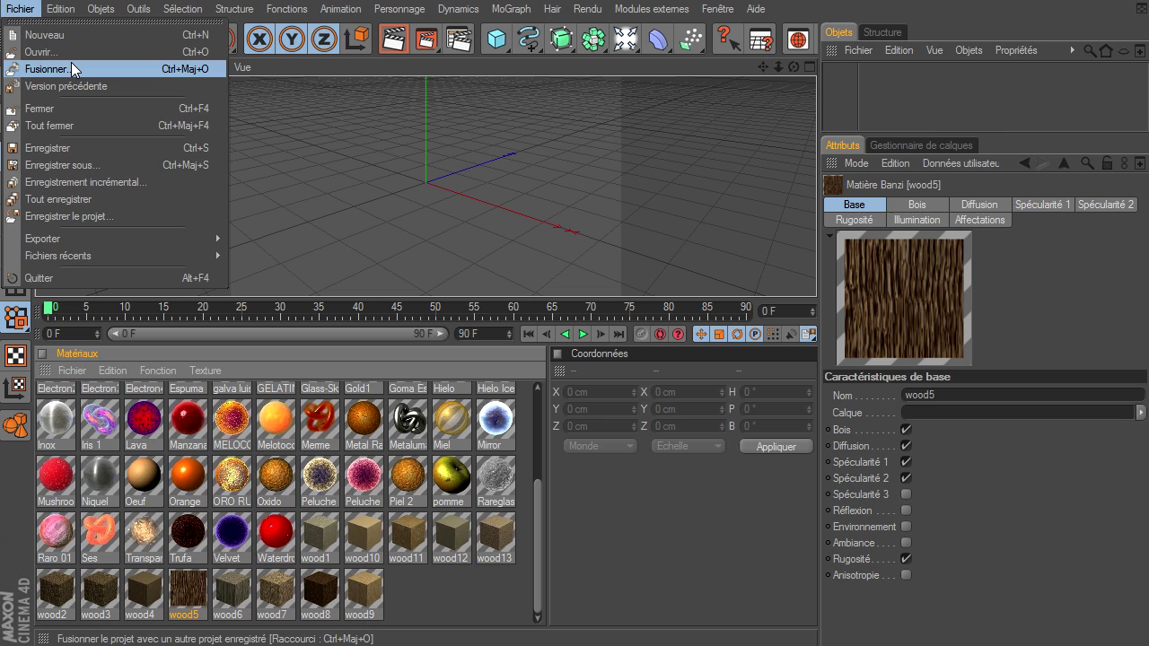
{"action": "left_click", "coordinate": [482, 582]}
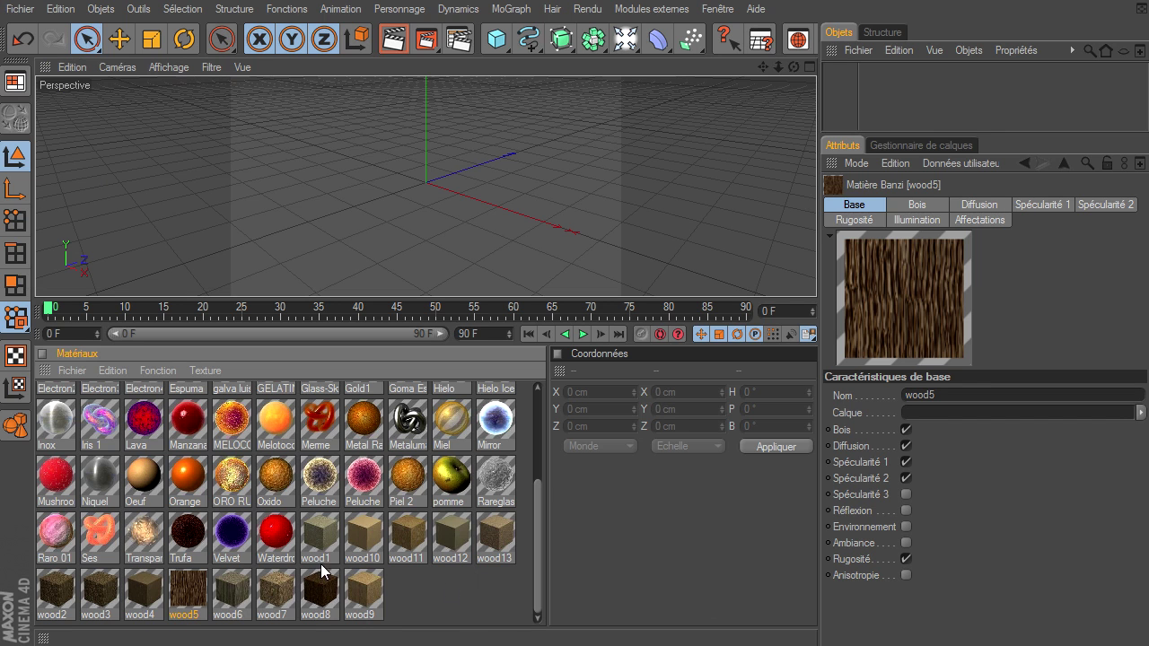
{"action": "left_click", "coordinate": [76, 371]}
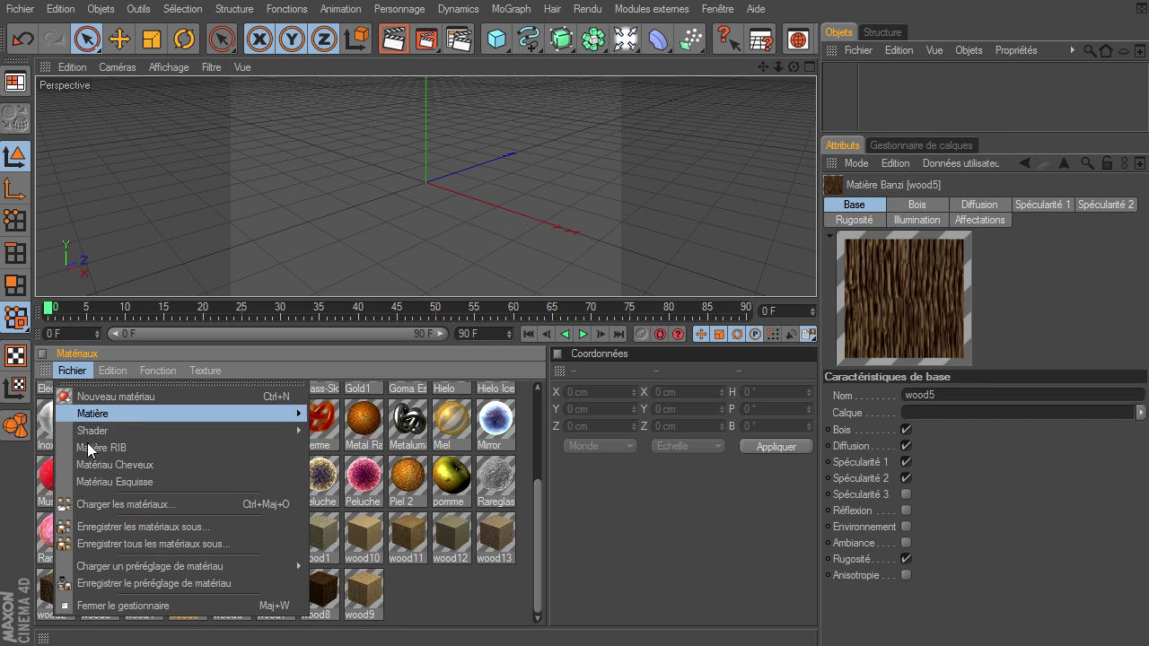
{"action": "left_click", "coordinate": [629, 506]}
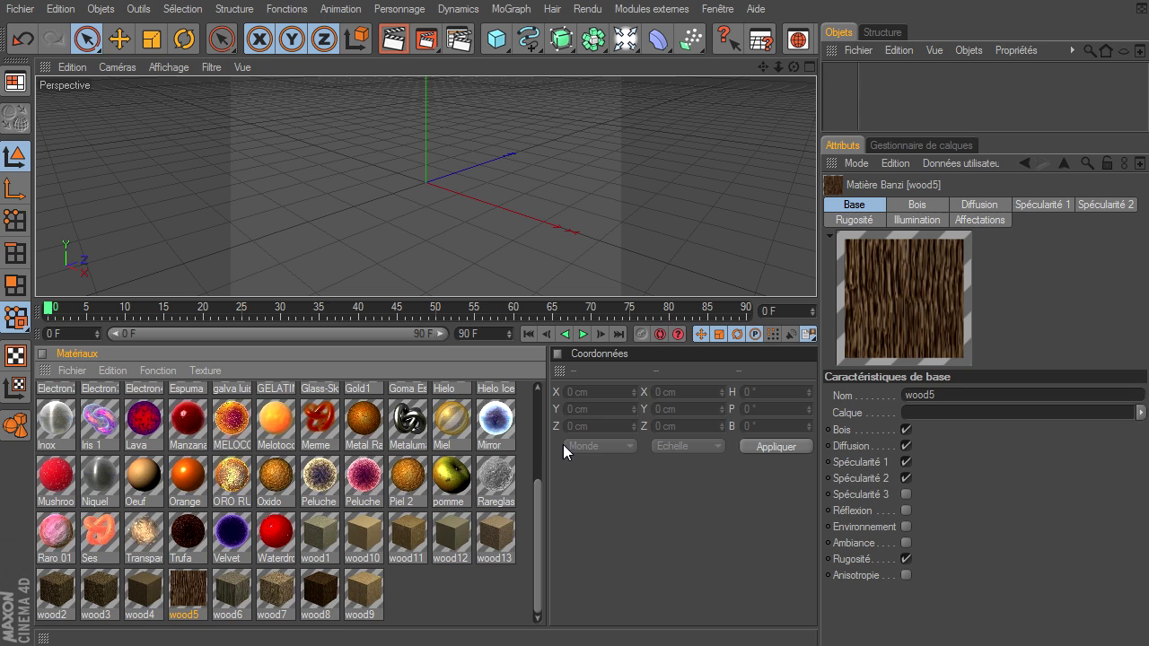
{"action": "scroll", "coordinate": [541, 434], "scroll_direction": "up", "scroll_amount": 3}
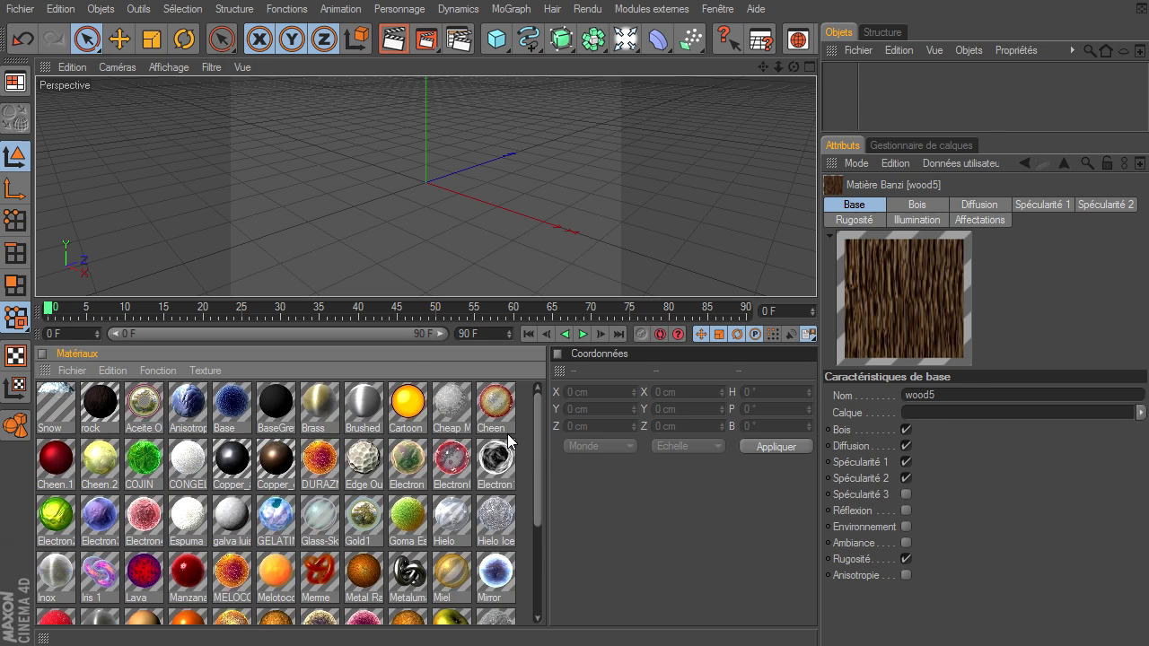
{"action": "left_click", "coordinate": [72, 371]}
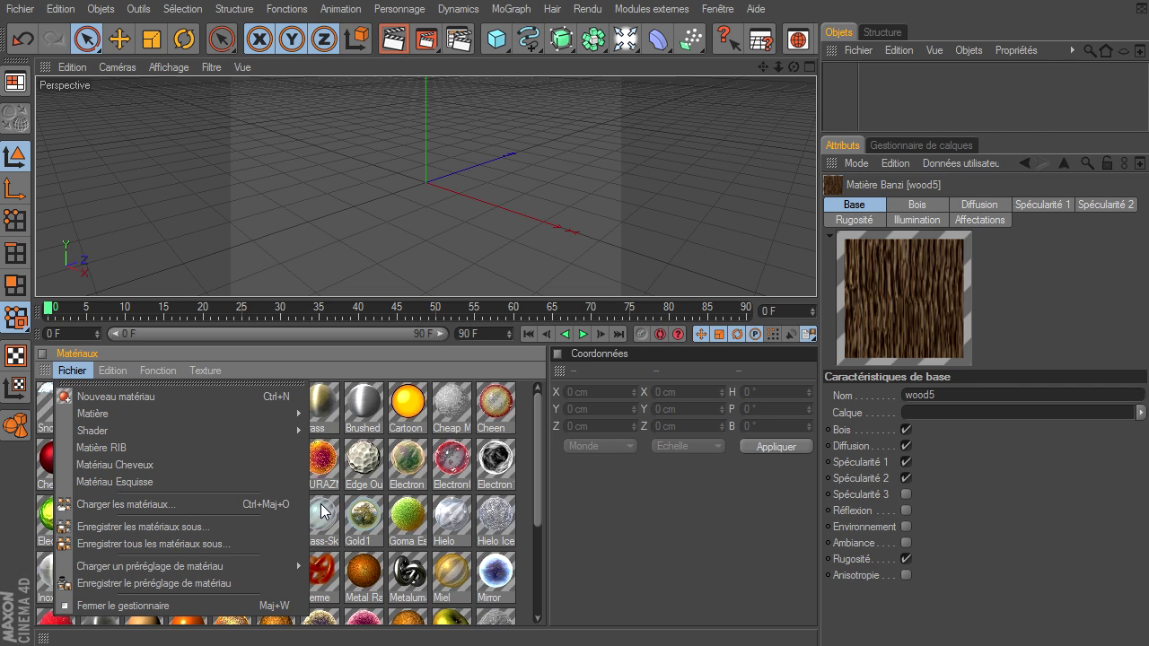
{"action": "left_click", "coordinate": [522, 500]}
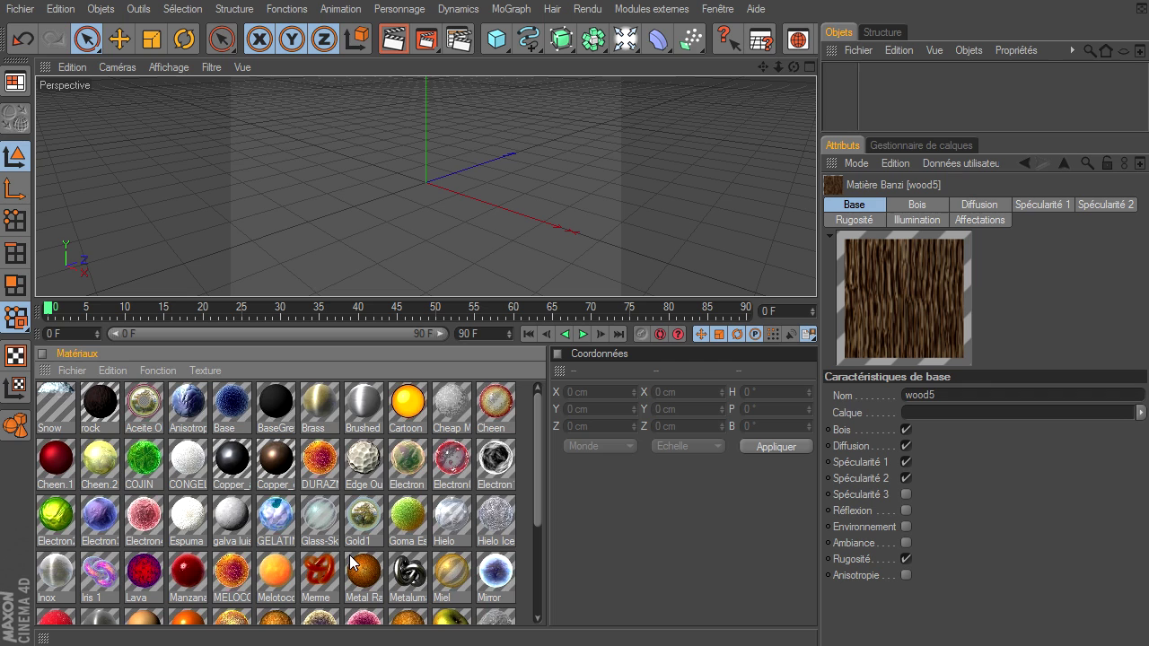
{"action": "left_click", "coordinate": [153, 369]}
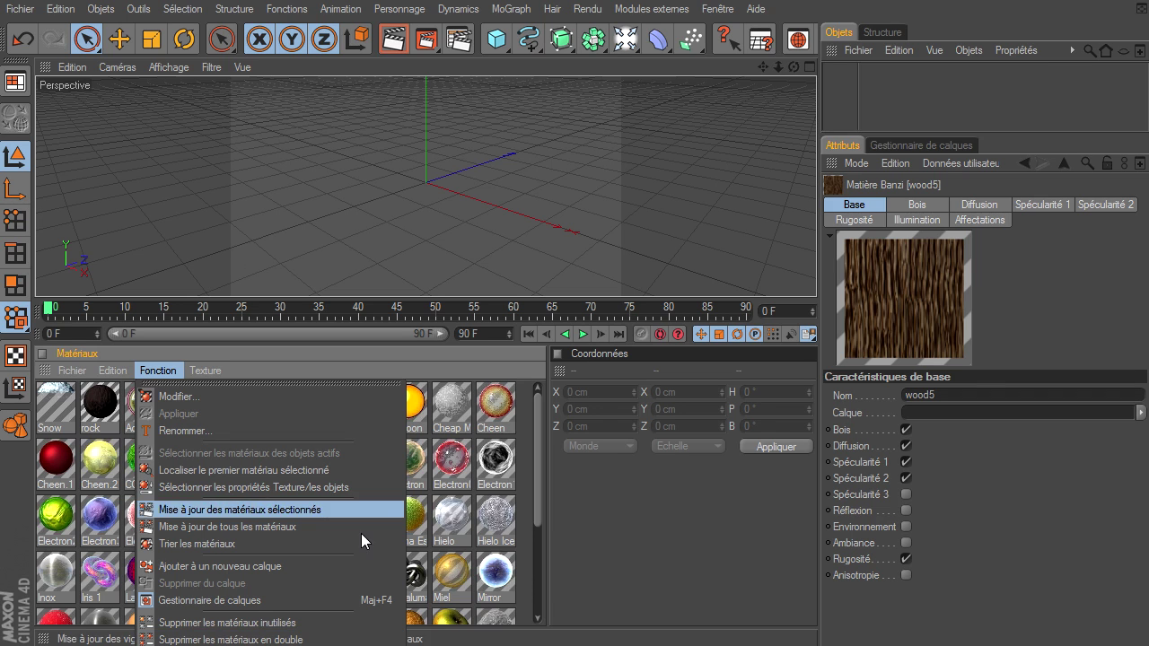
- Delete all unused materials with Supprimer les matériaux inutilisés and make the 3D viewport taller
{"action": "left_click", "coordinate": [313, 625]}
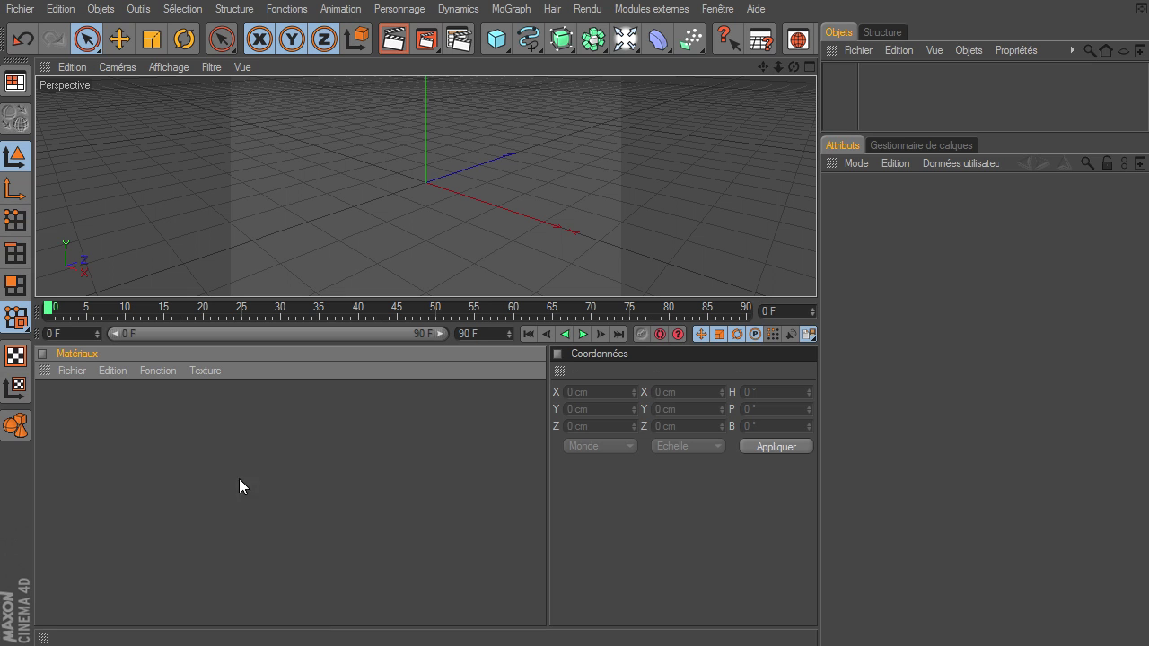
{"action": "left_click_drag", "start_coordinate": [325, 299], "coordinate": [327, 477]}
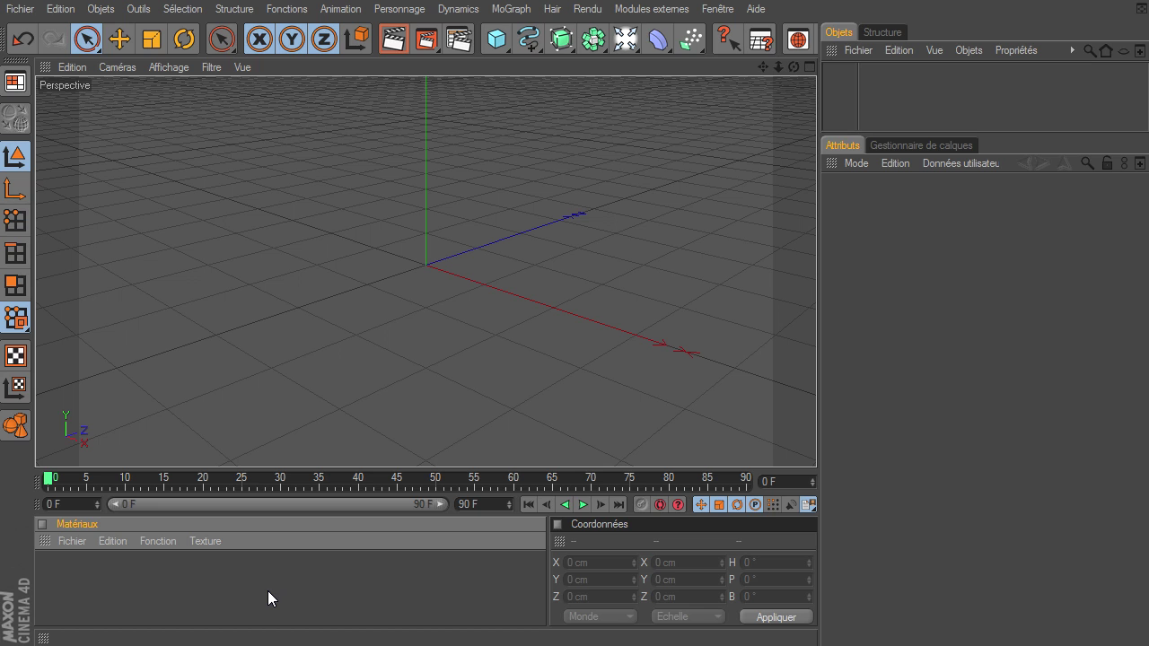
- Look through the Fichier > Shader options without creating a material, then enlarge the Materials manager
{"action": "left_click", "coordinate": [83, 538]}
{"action": "key", "text": "Escape"}
{"action": "left_click", "coordinate": [390, 464]}
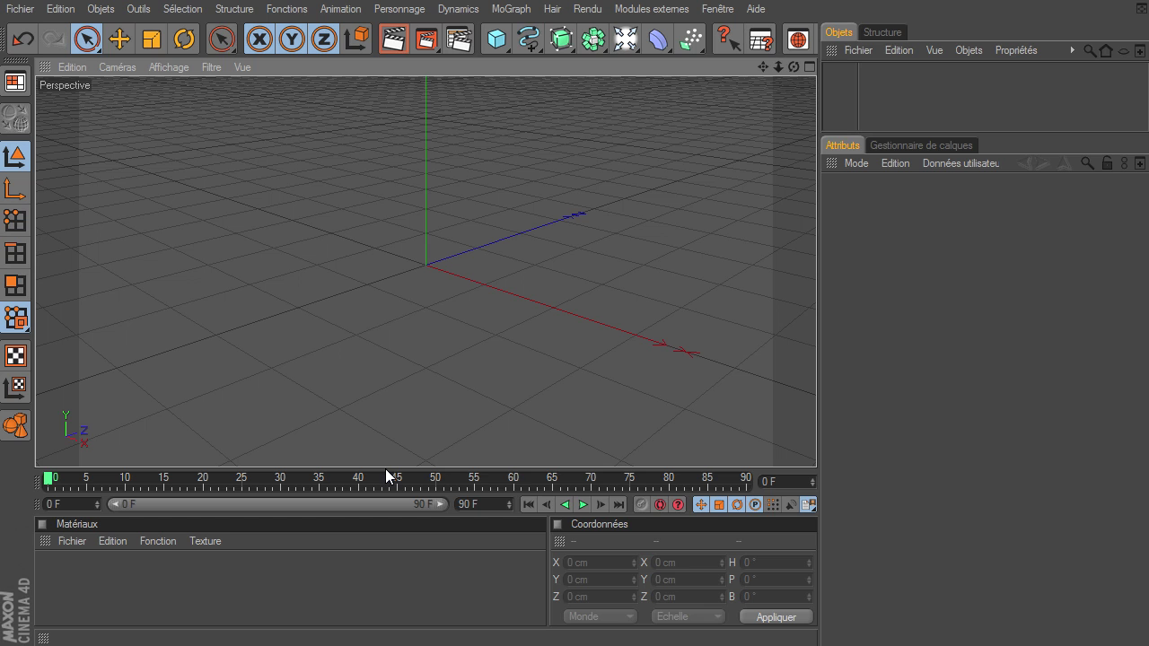
{"action": "left_click_drag", "start_coordinate": [385, 469], "coordinate": [327, 274]}
- Create one new default material 'Mat' via Nouveau matériau; close the Matière types without adding one
{"action": "left_click", "coordinate": [63, 350]}
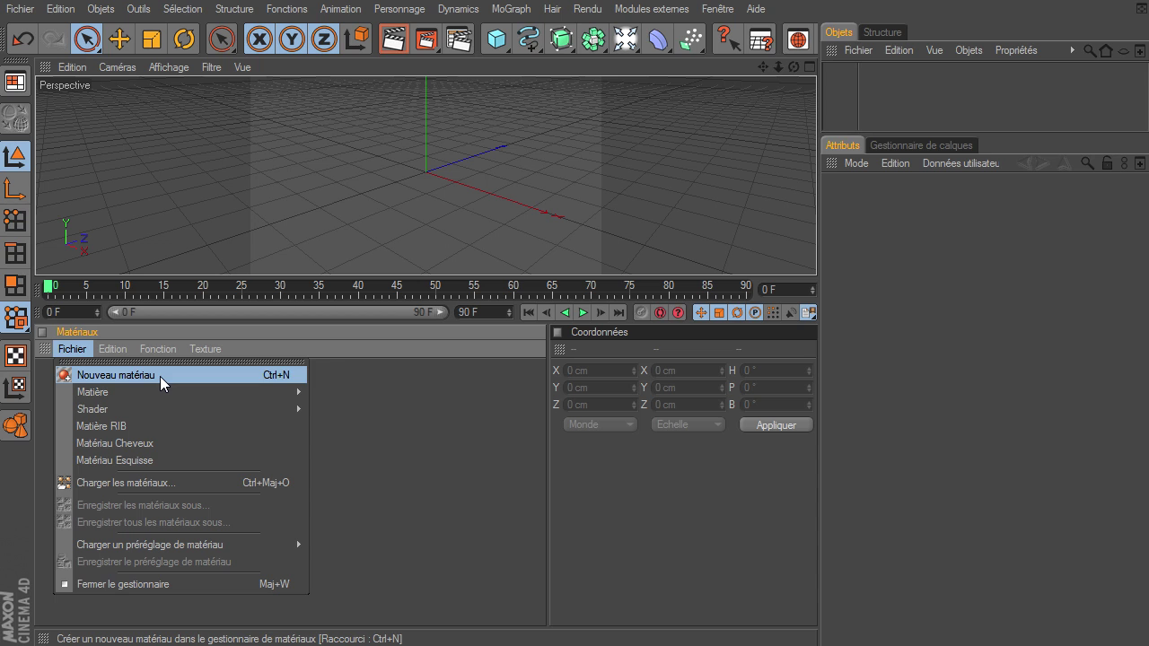
{"action": "double_click", "coordinate": [393, 463]}
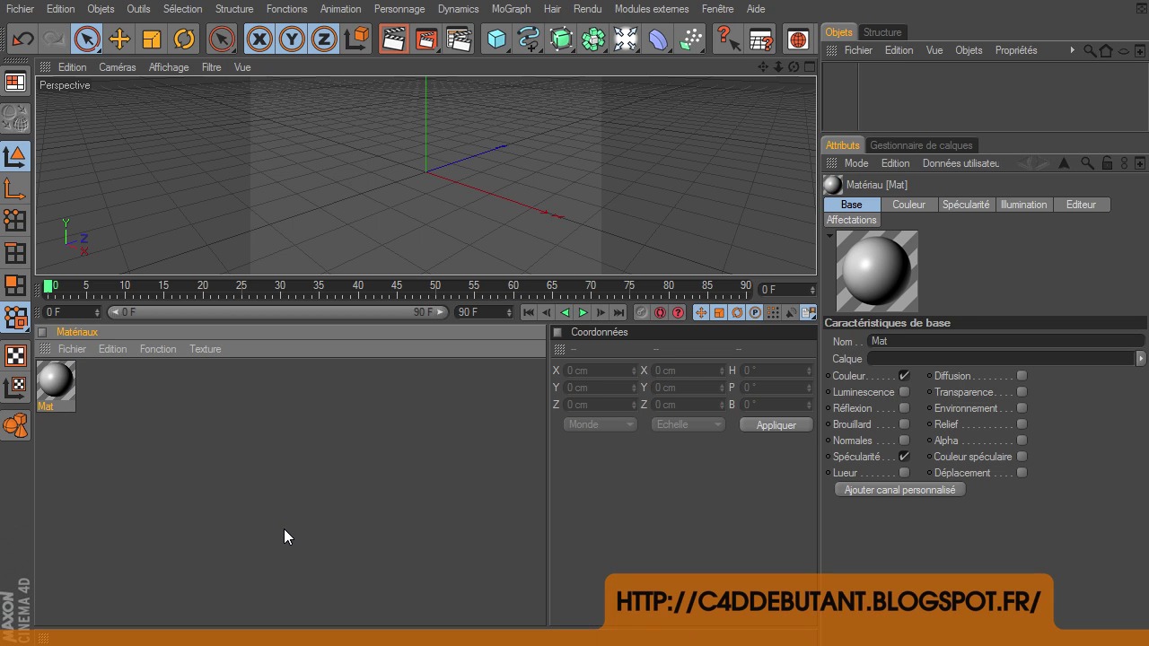
{"action": "left_click", "coordinate": [73, 350]}
{"action": "mouse_move", "coordinate": [93, 392]}
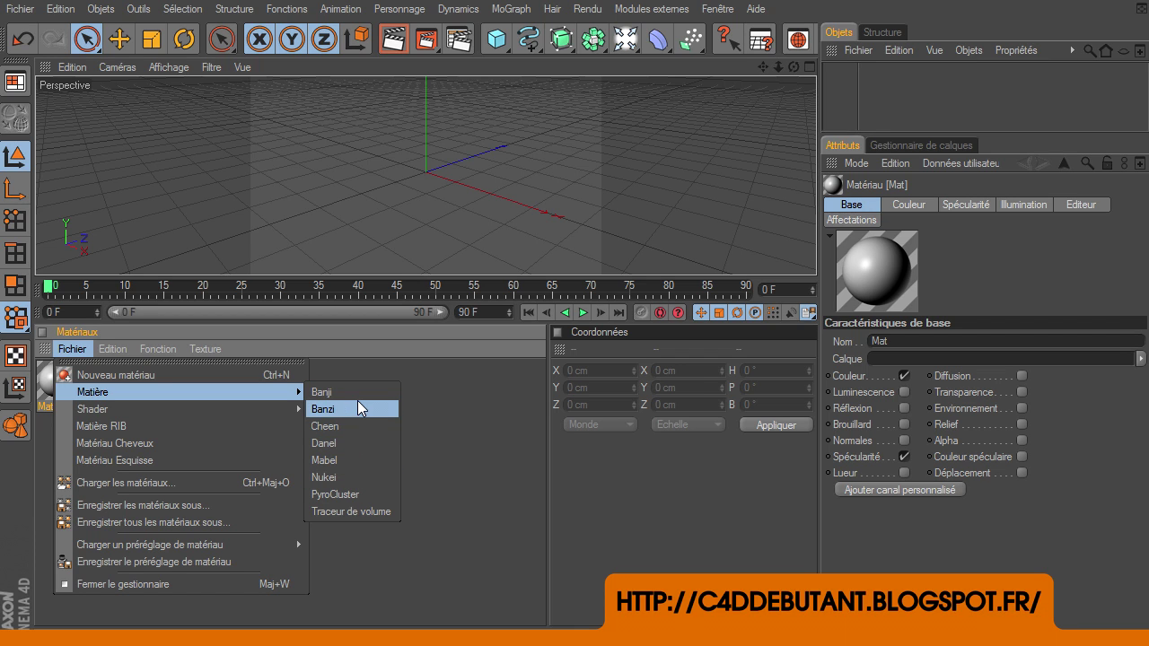
{"action": "left_click", "coordinate": [457, 498]}
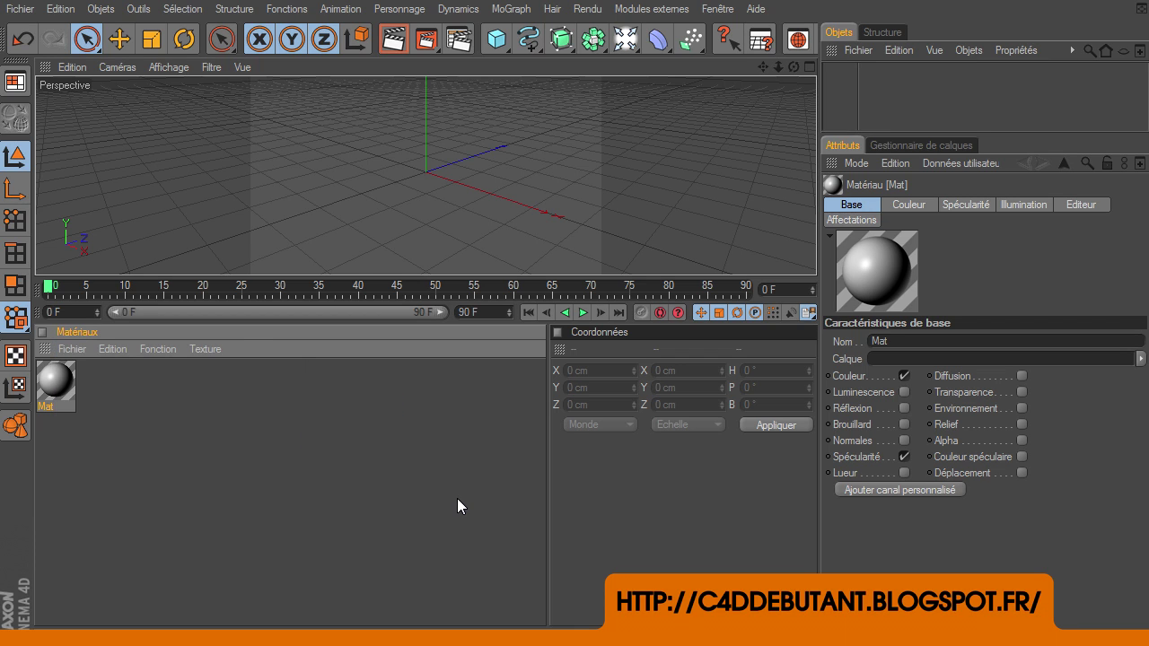